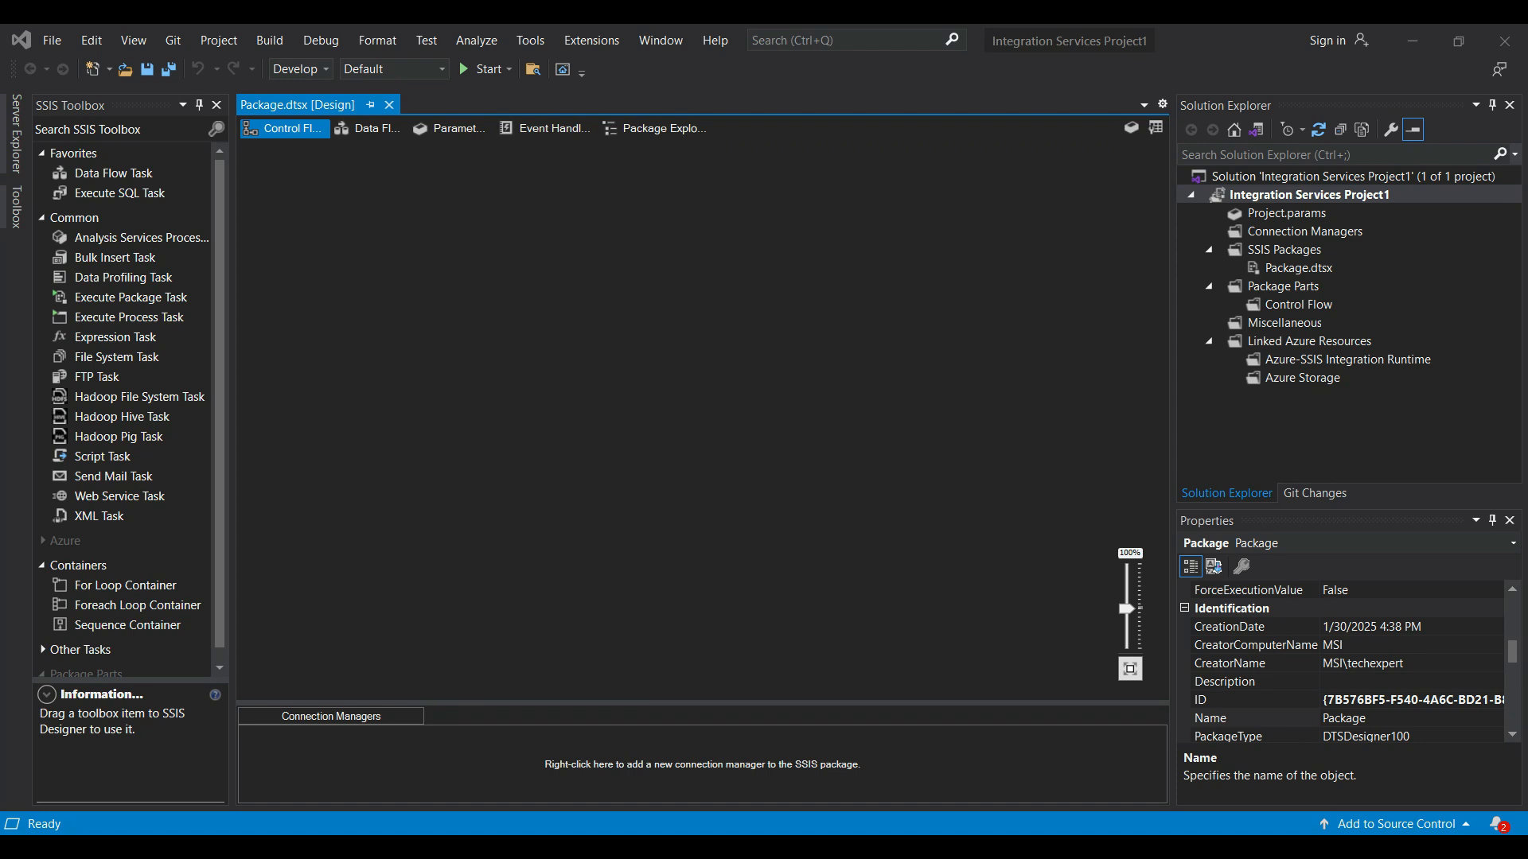
- Add an FTP Task to the package's control flow and open its editor
{"action": "left_click", "coordinate": [97, 377]}
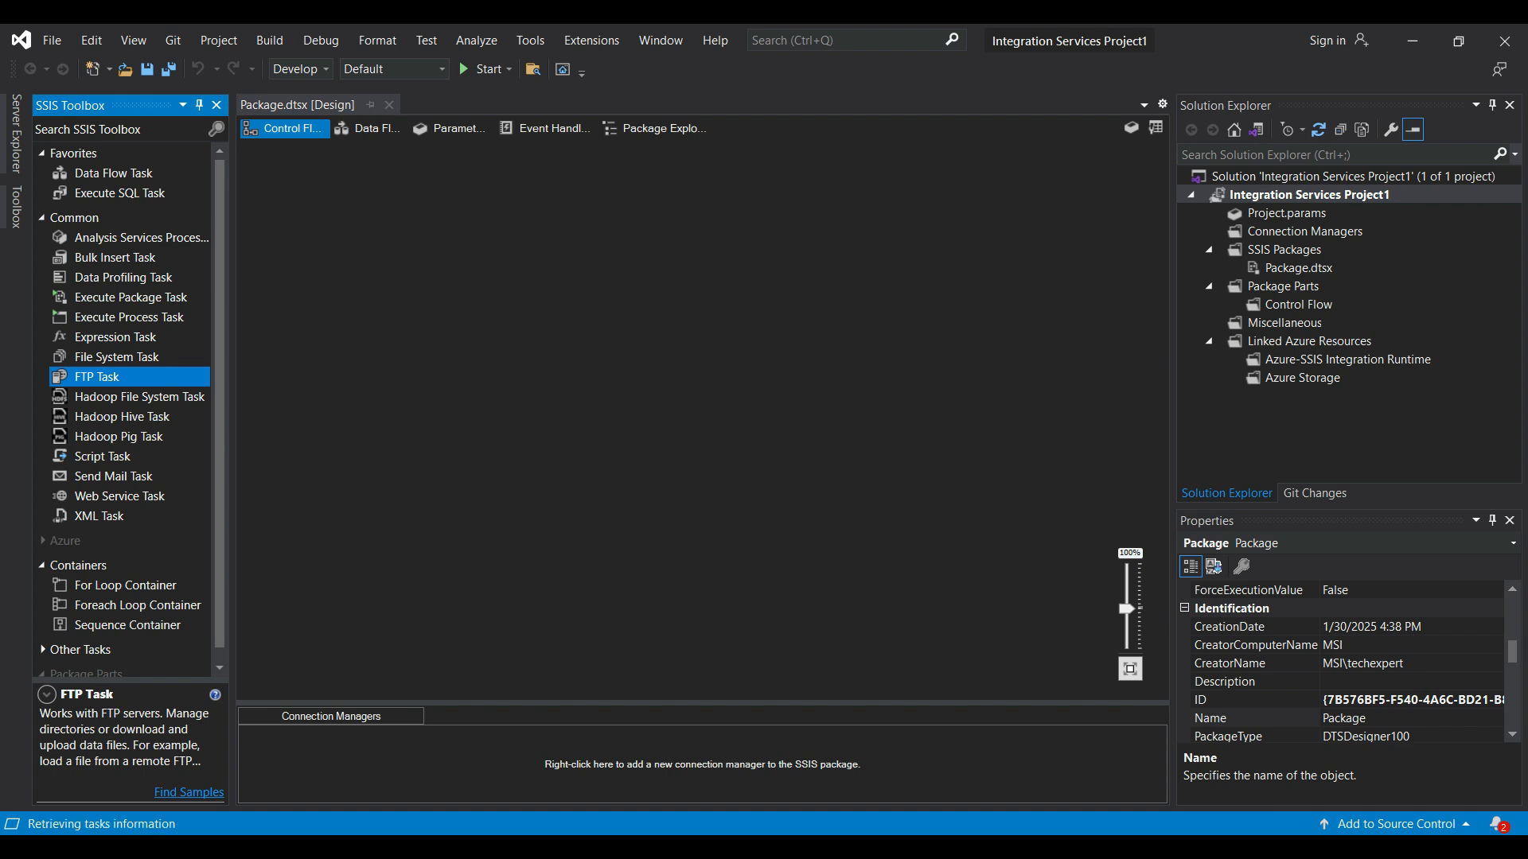
{"action": "left_click_drag", "start_coordinate": [97, 377], "coordinate": [517, 238]}
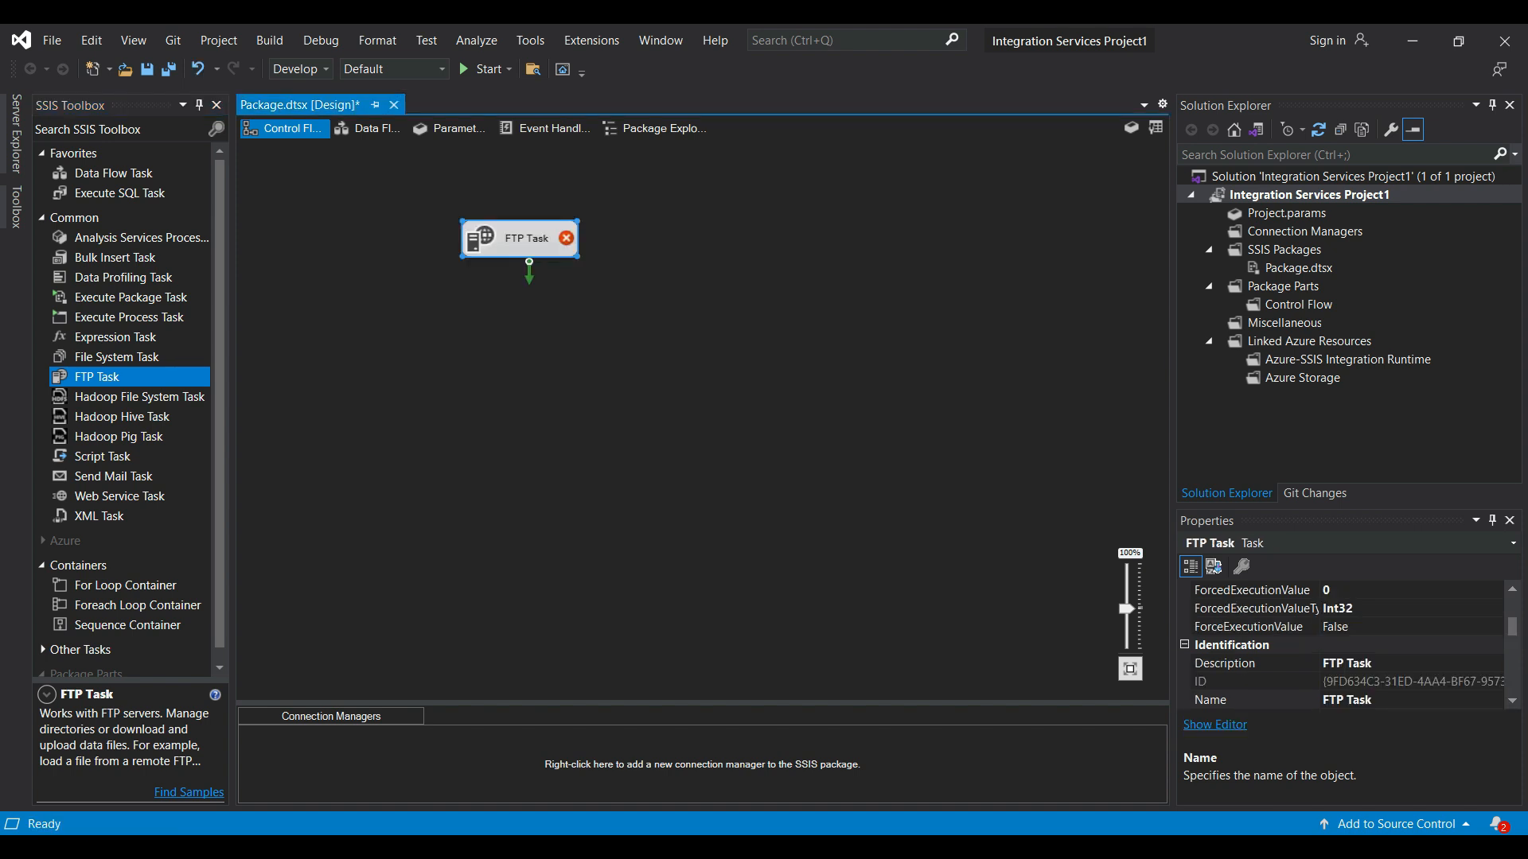
{"action": "right_click", "coordinate": [509, 237]}
{"action": "left_click", "coordinate": [557, 253]}
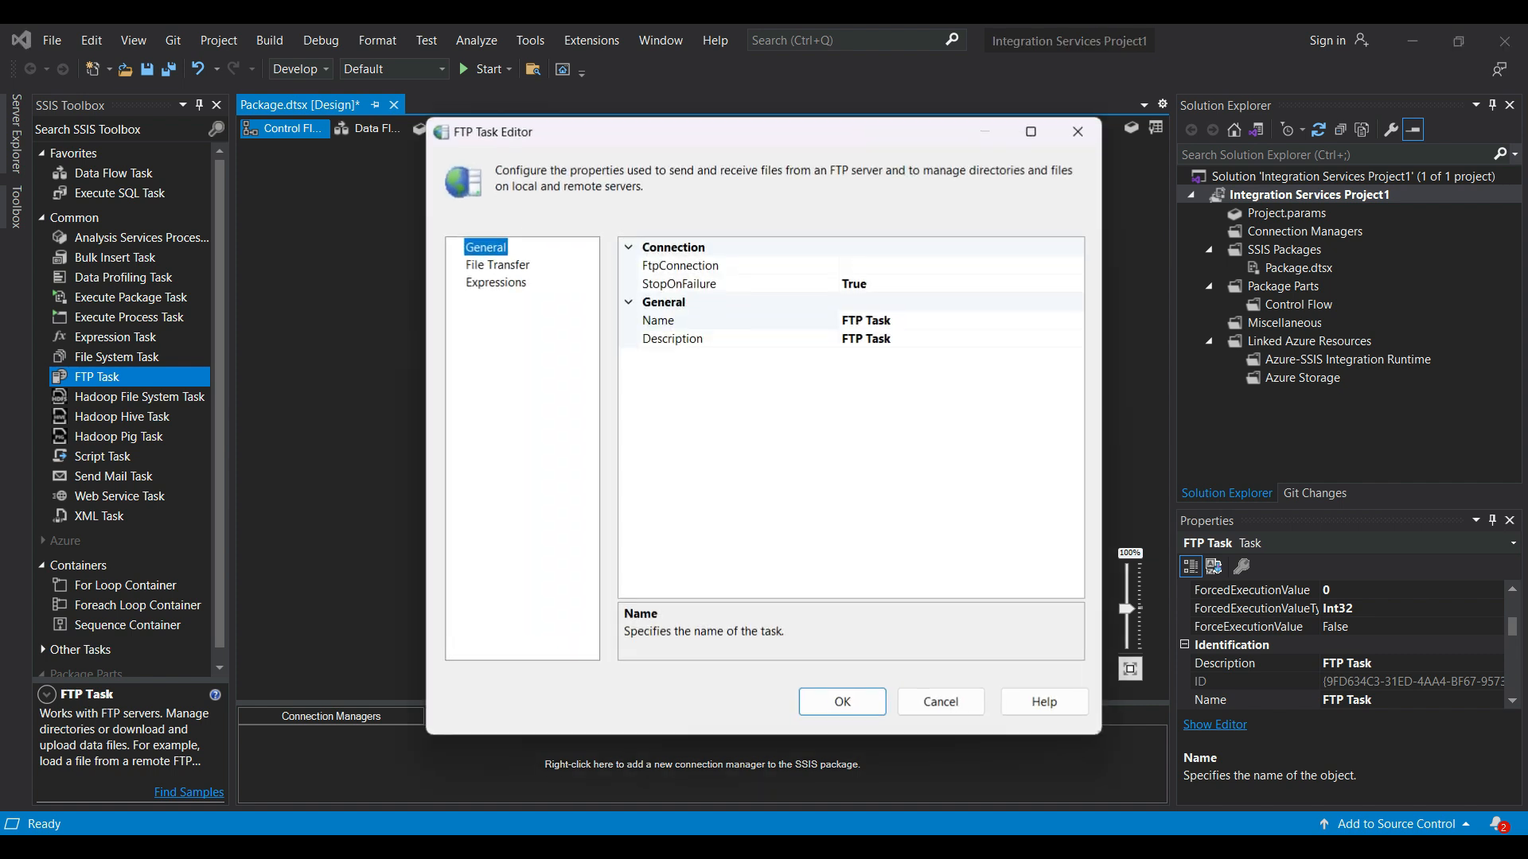
- Create a new FTP connection to server 192.168.0.130 on port 21, entering the user name and password, and test it
{"action": "left_click", "coordinate": [961, 266]}
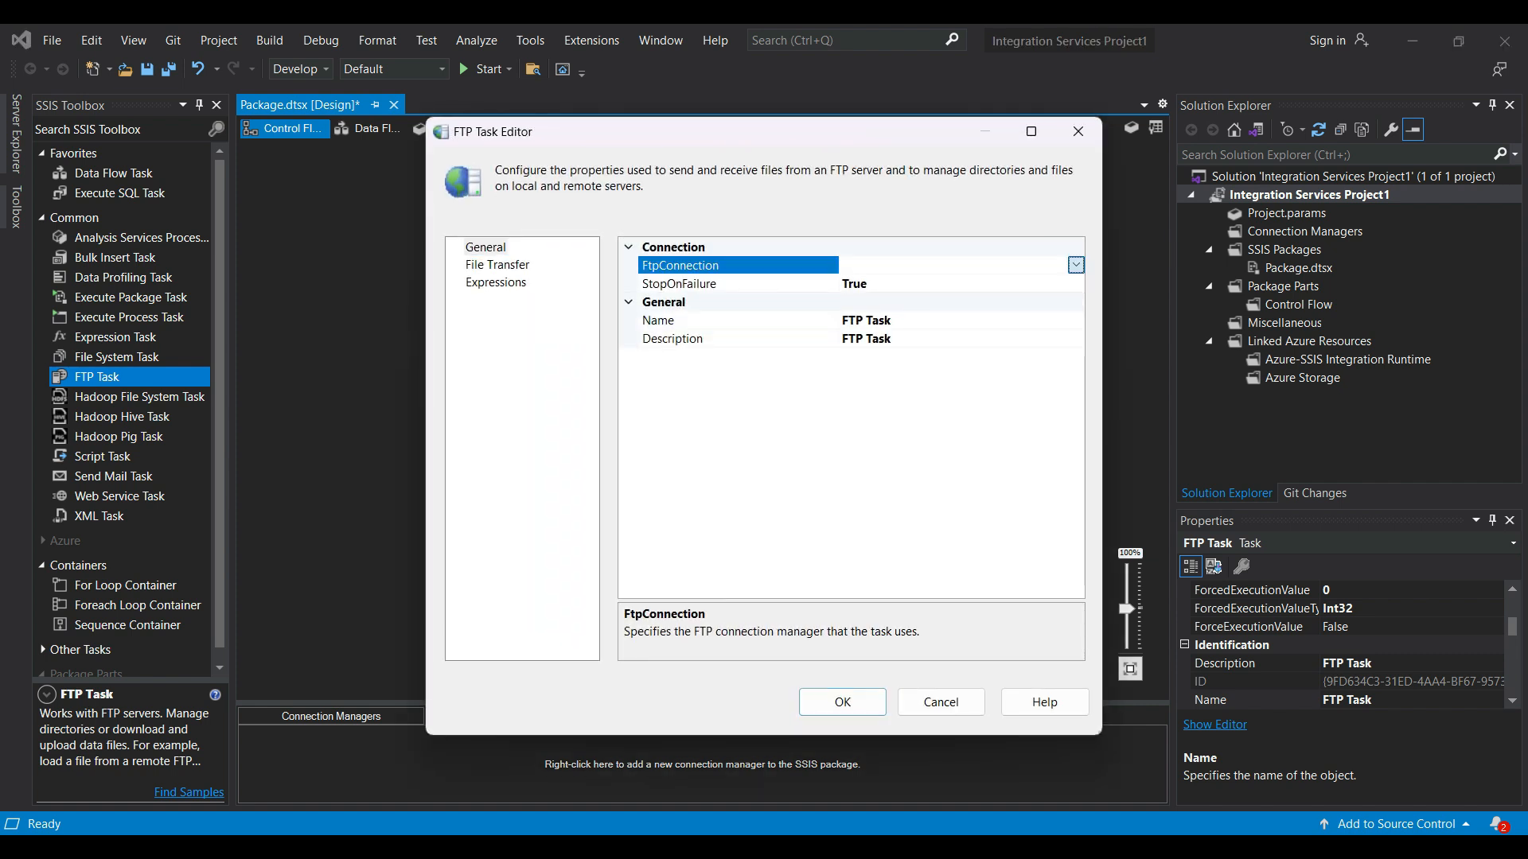
{"action": "left_click", "coordinate": [1075, 265]}
{"action": "left_click", "coordinate": [896, 285]}
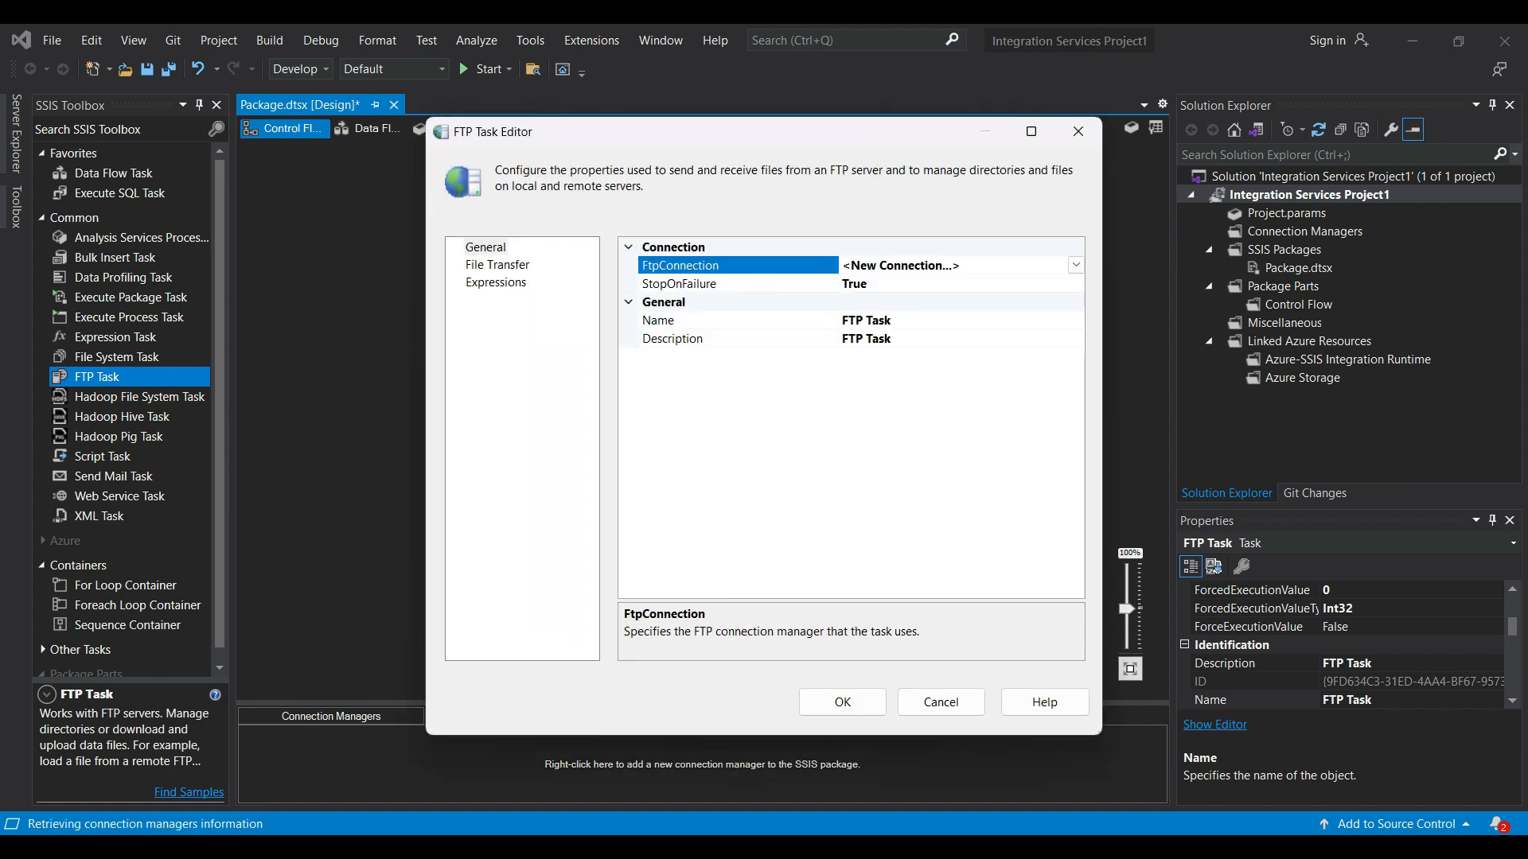
{"action": "key", "text": "ctrl+v"}
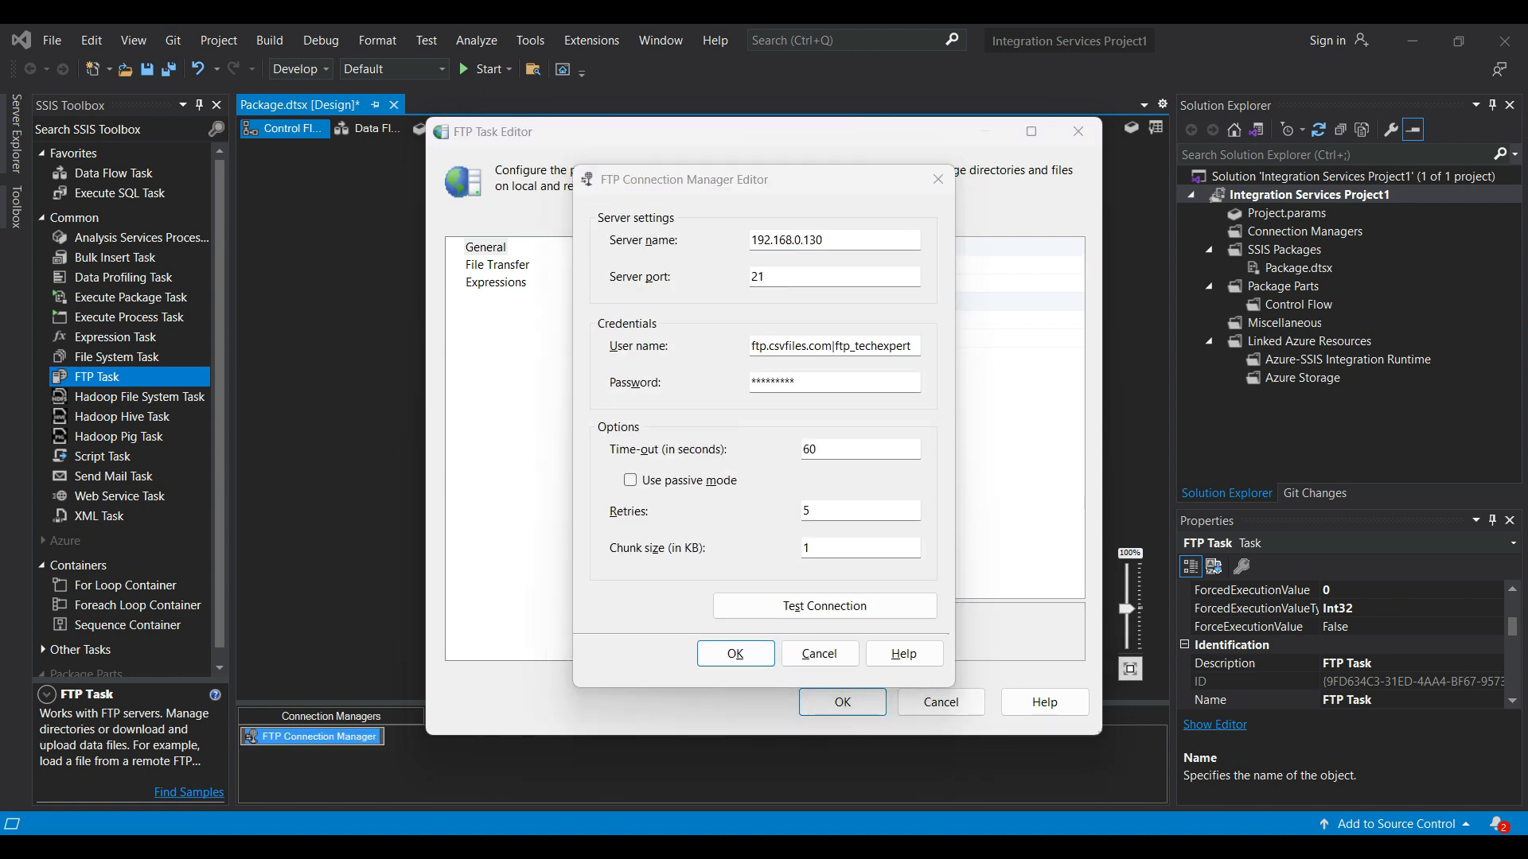
{"action": "left_click", "coordinate": [824, 606]}
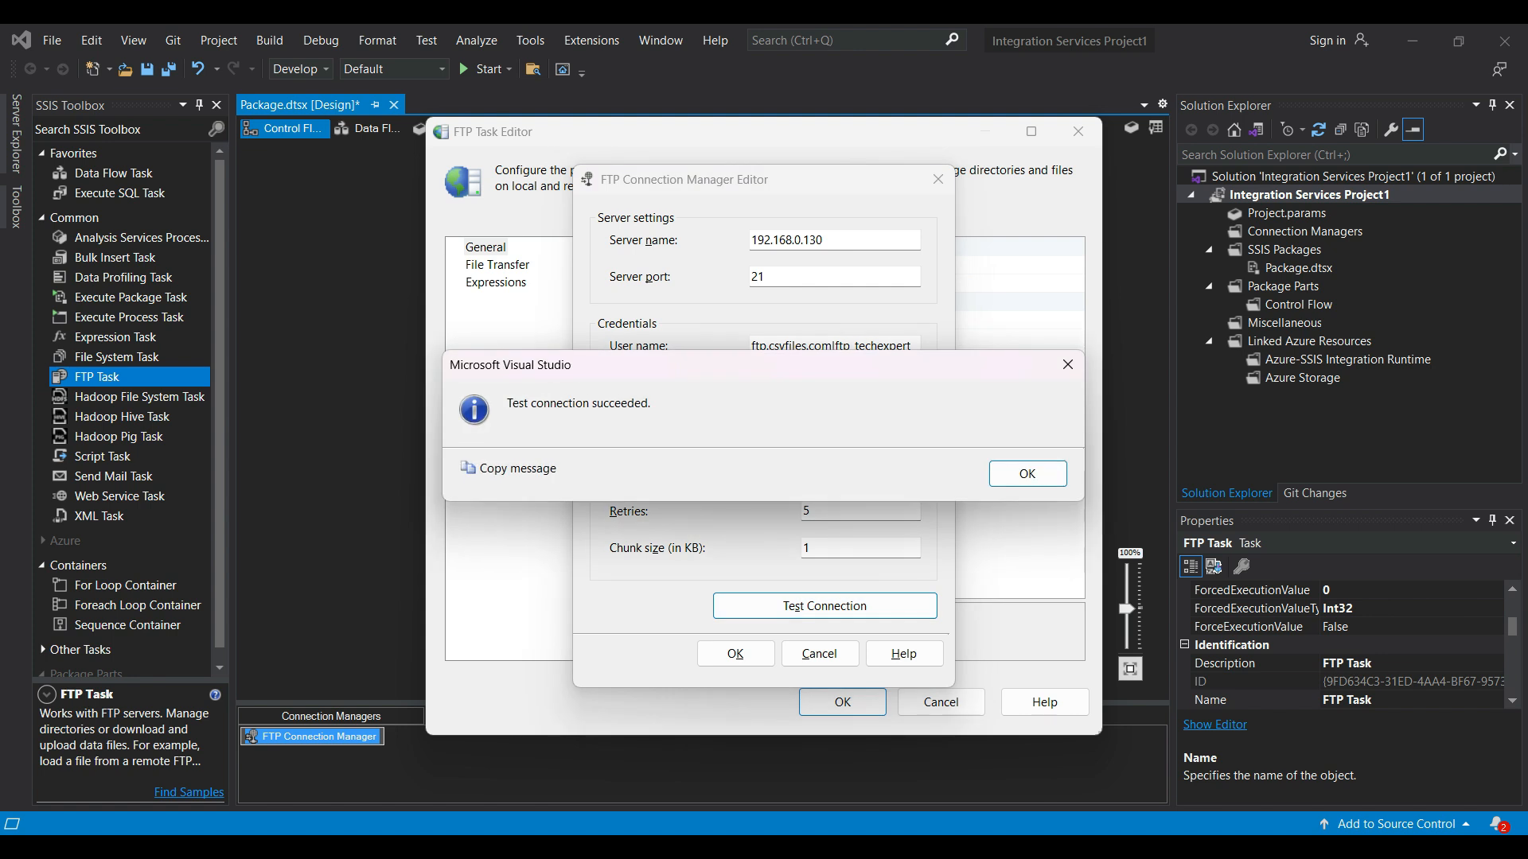
{"action": "left_click", "coordinate": [1027, 473]}
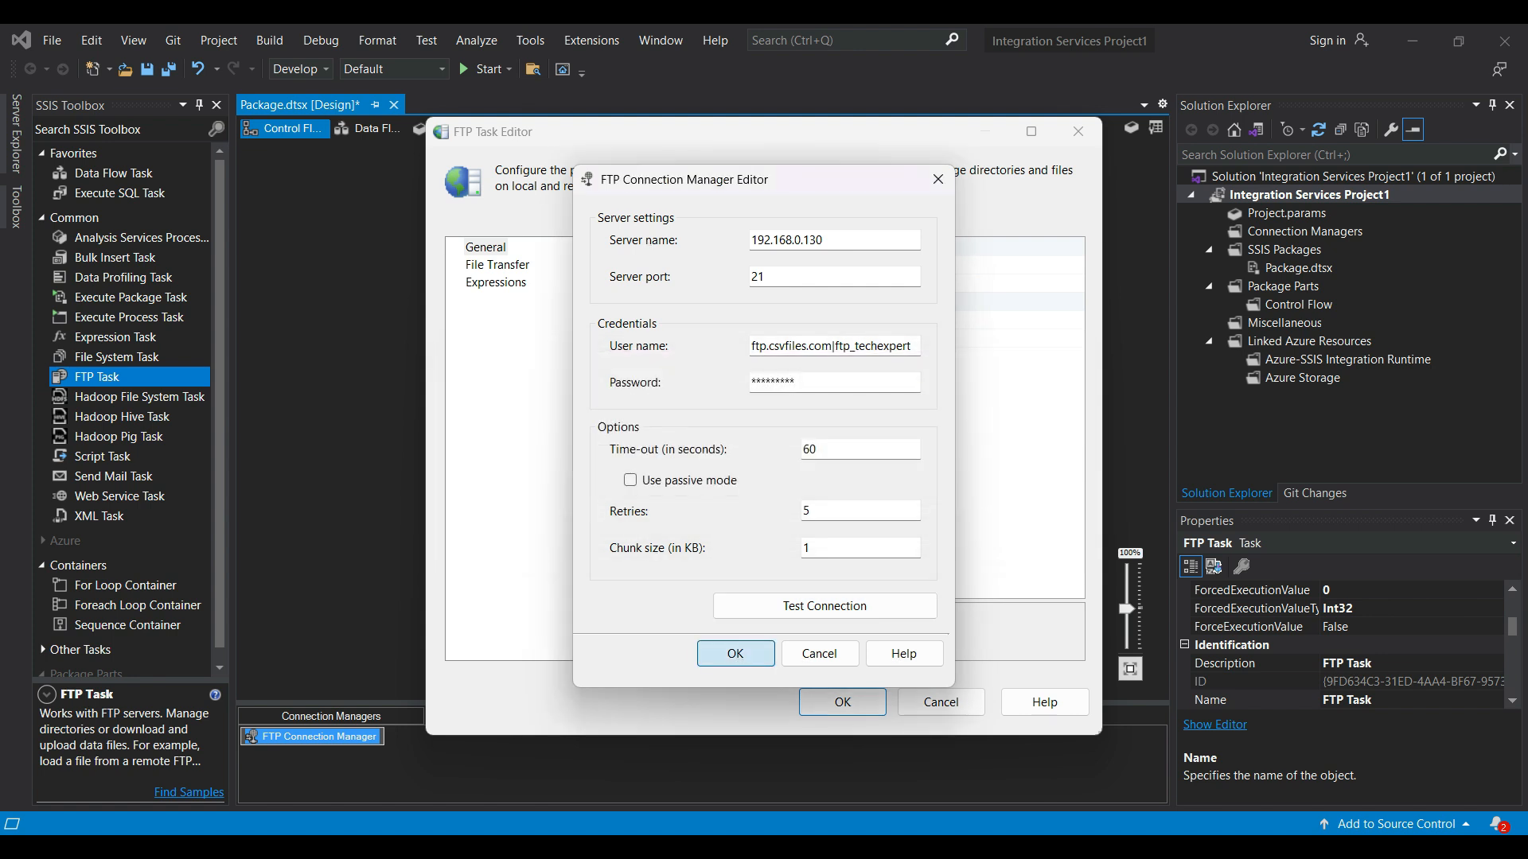
{"action": "left_click", "coordinate": [735, 653]}
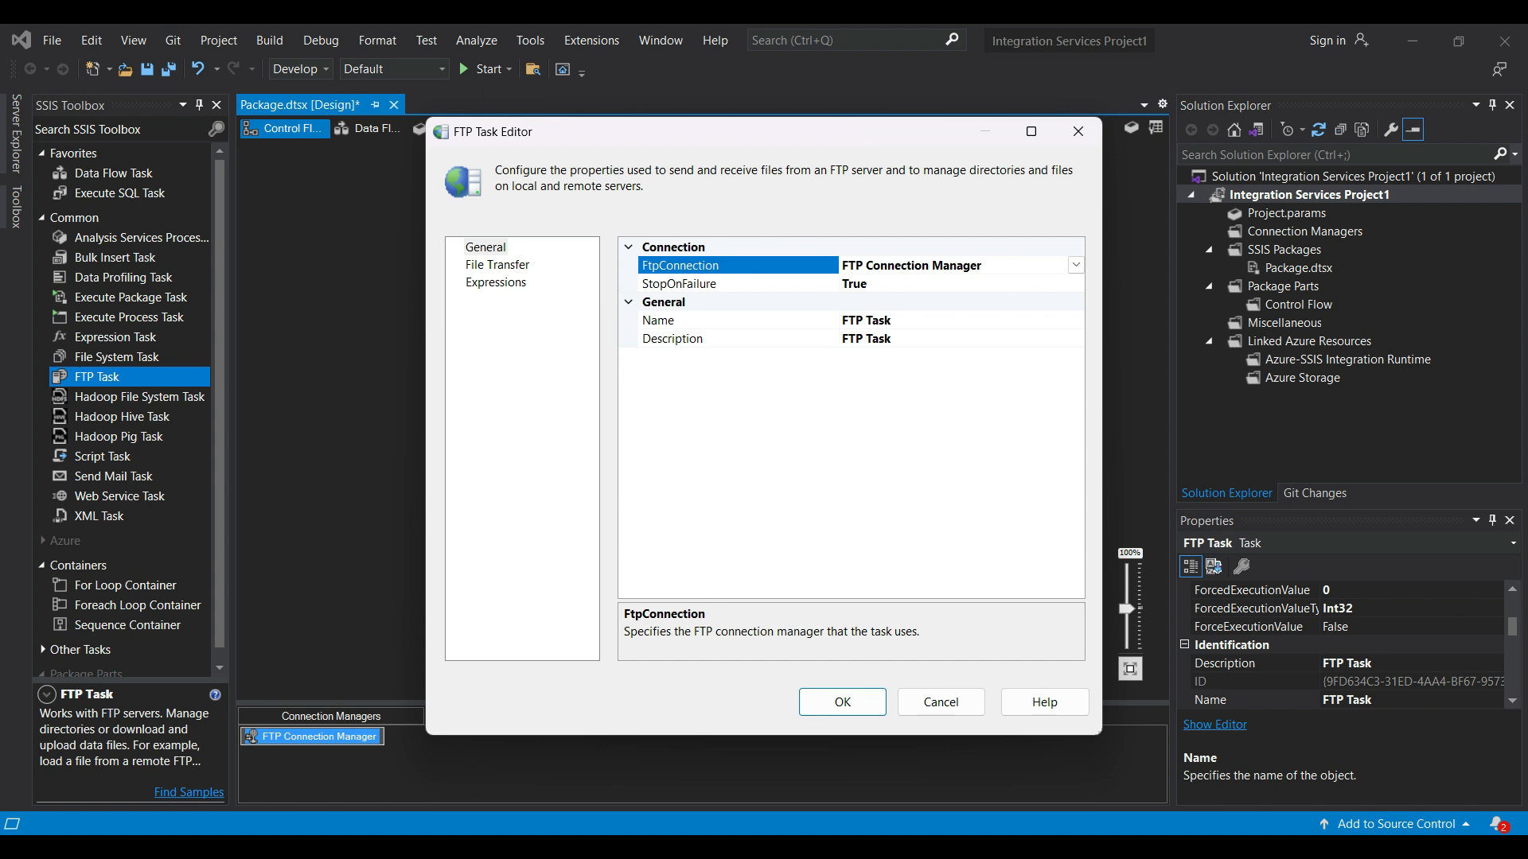
- Set the FTP Task's file transfer operation to Receive files and save the task settings
{"action": "key", "text": "alt+Tab"}
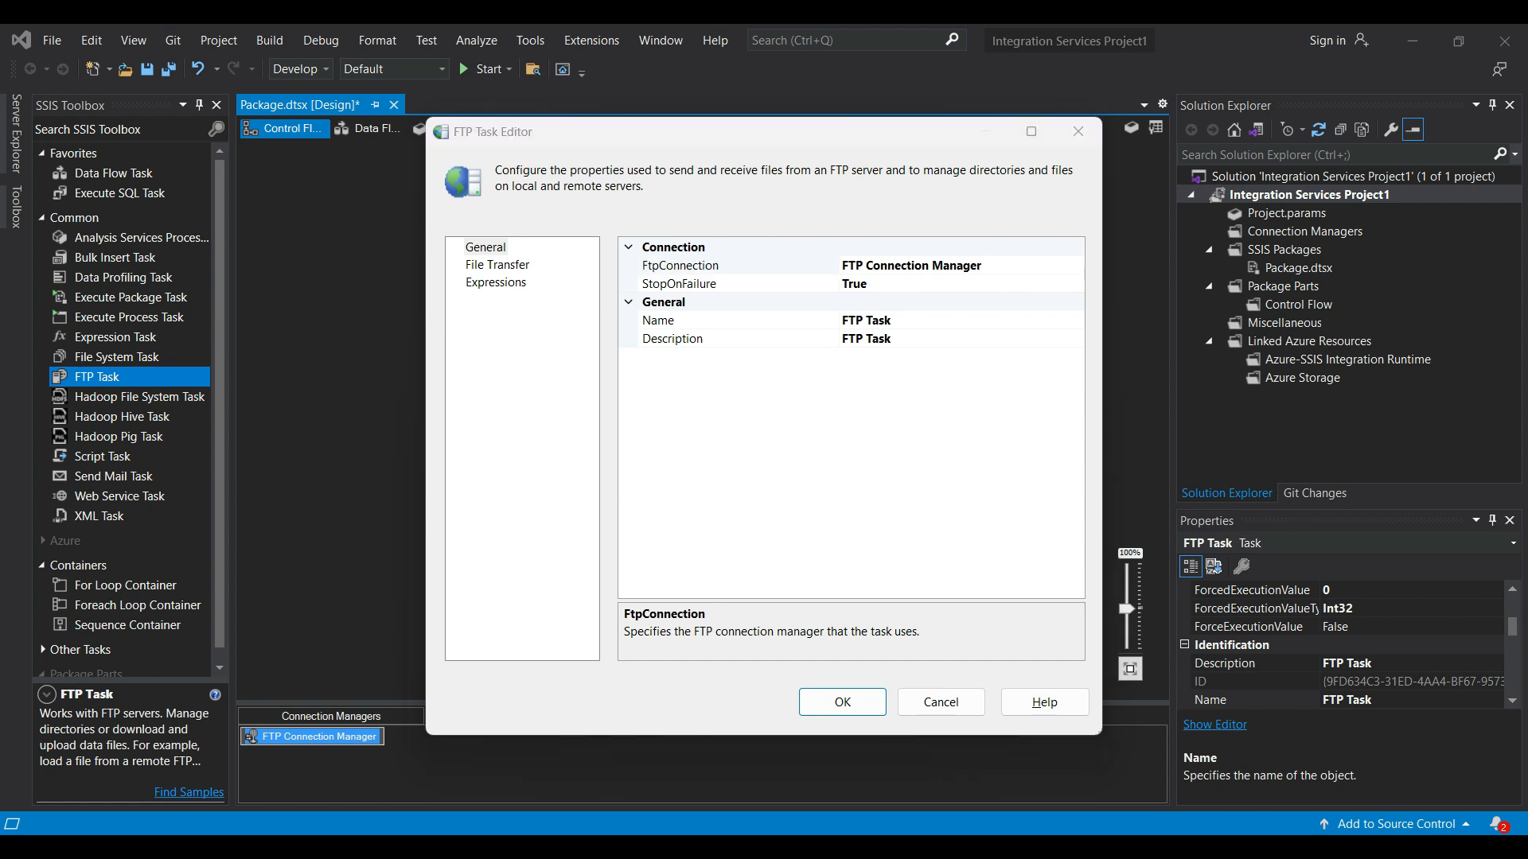
{"action": "left_click", "coordinate": [497, 265]}
{"action": "left_click", "coordinate": [1076, 320]}
{"action": "left_click", "coordinate": [869, 357]}
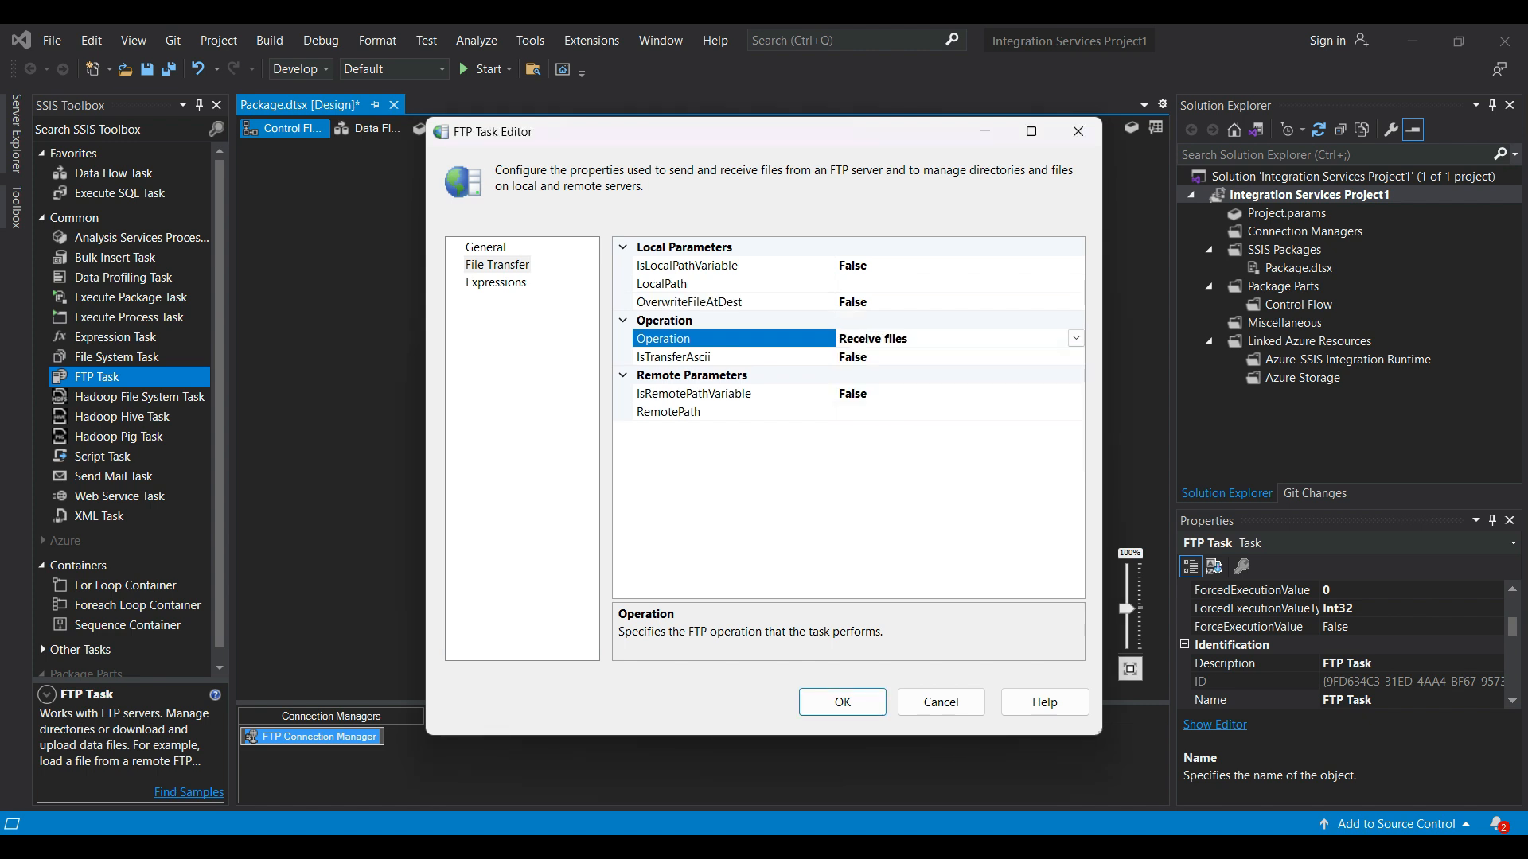
{"action": "left_click", "coordinate": [842, 702]}
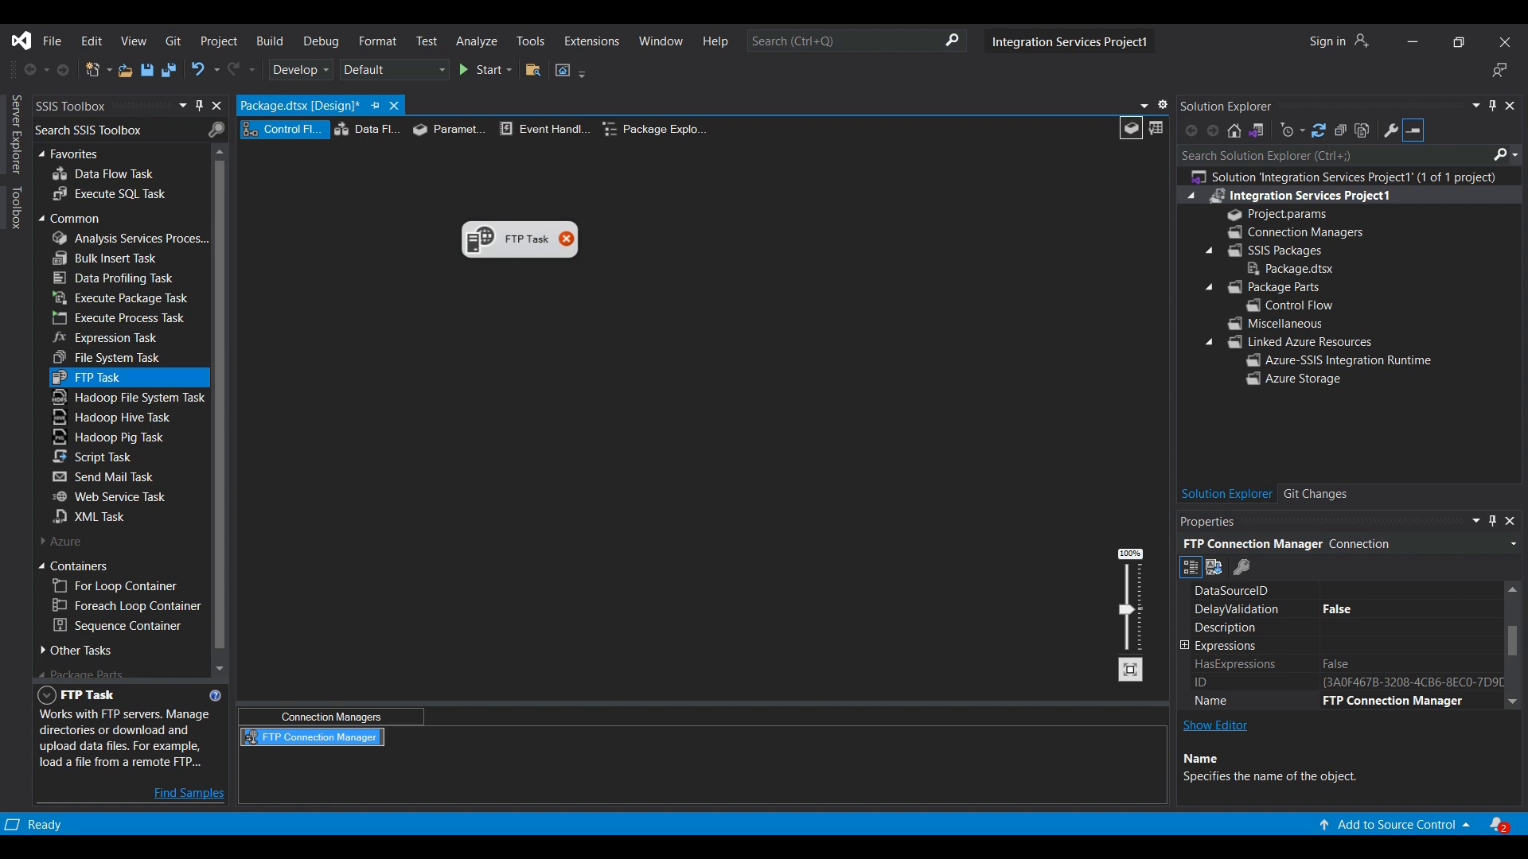
- Add a package variable named LocalFolderName
{"action": "left_click", "coordinate": [1131, 128]}
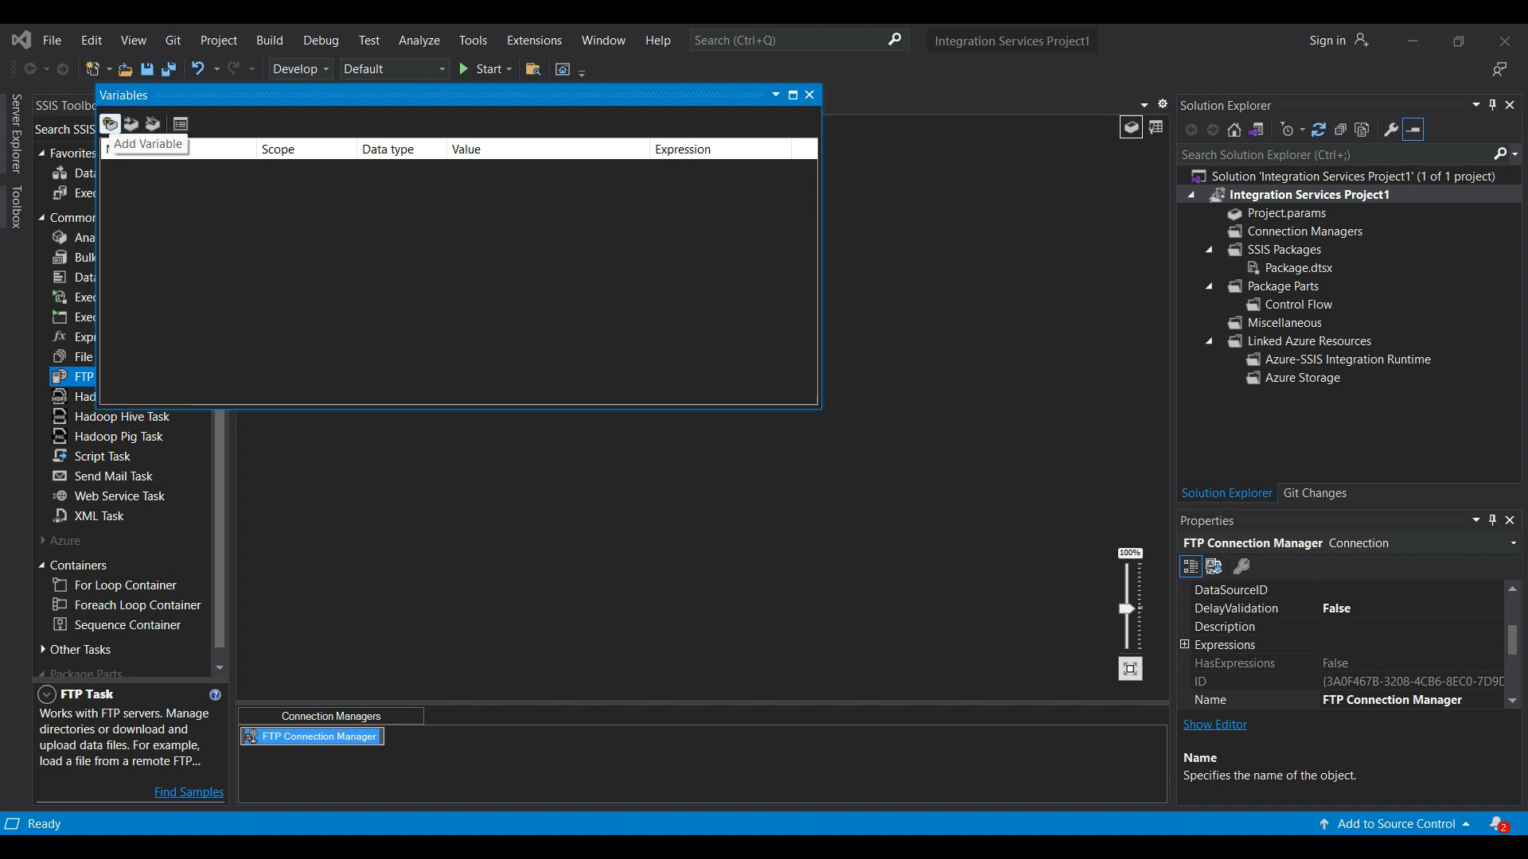
{"action": "left_click", "coordinate": [110, 124]}
{"action": "type", "text": "LocalFolderName"}
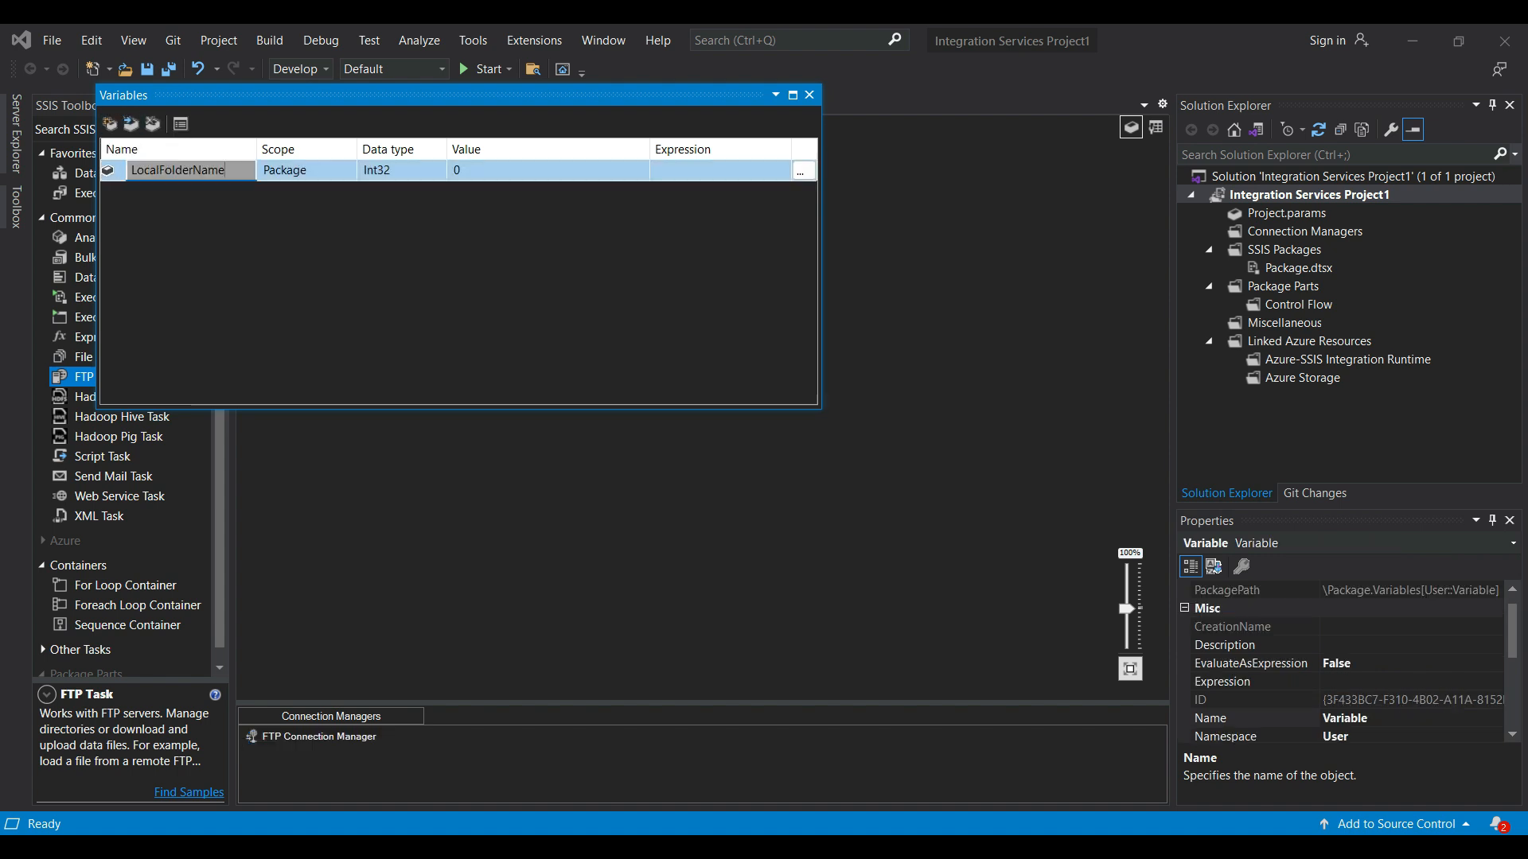
{"action": "left_click", "coordinate": [548, 170]}
- Set the LocalFolderName variable's data type to String and its value to D:\Documents\temp
{"action": "left_click", "coordinate": [401, 170]}
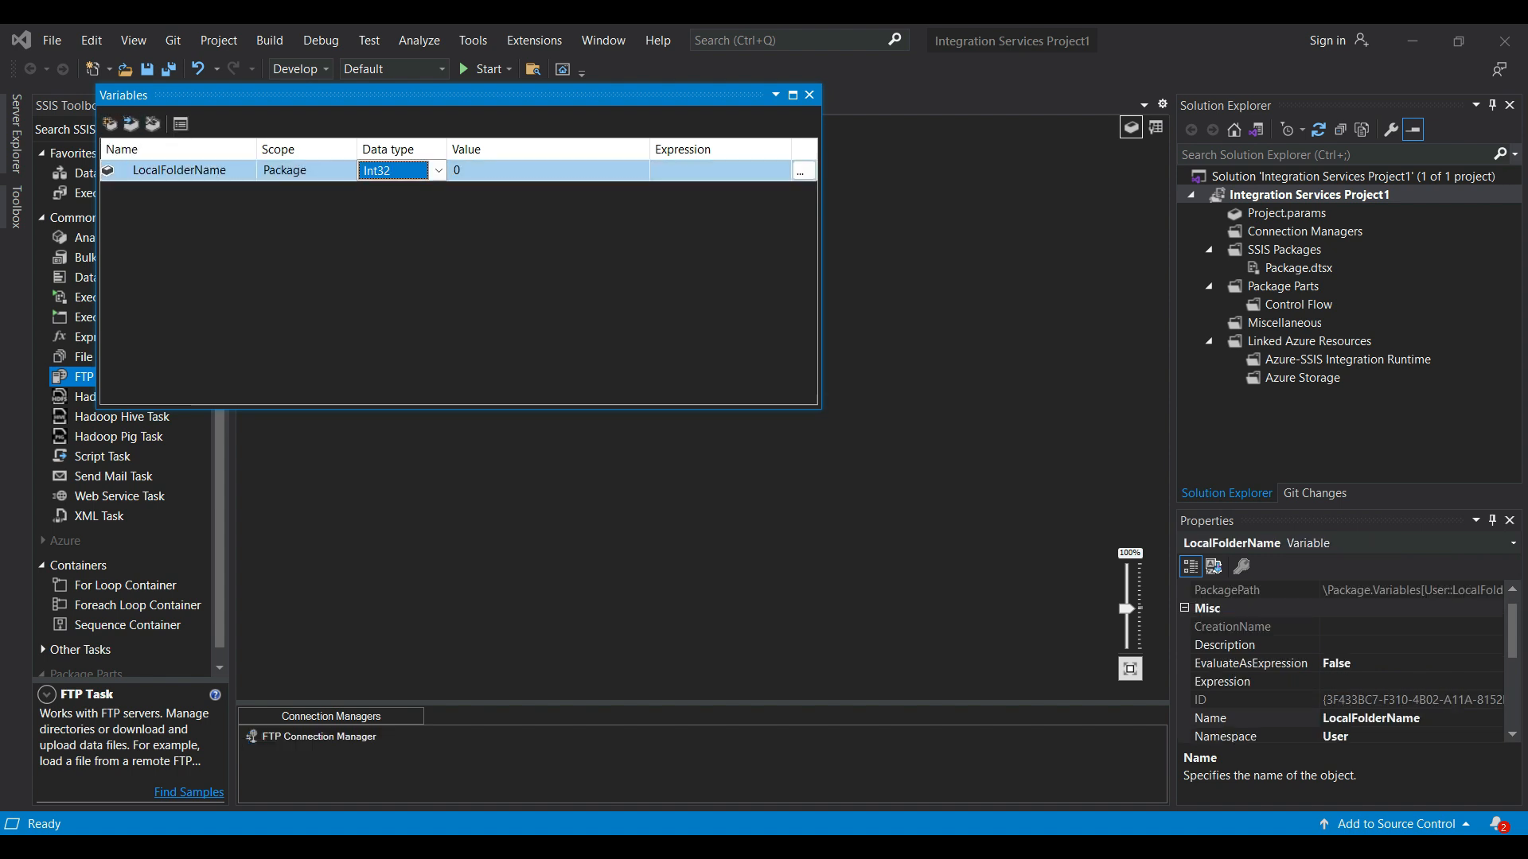
{"action": "left_click", "coordinate": [438, 170]}
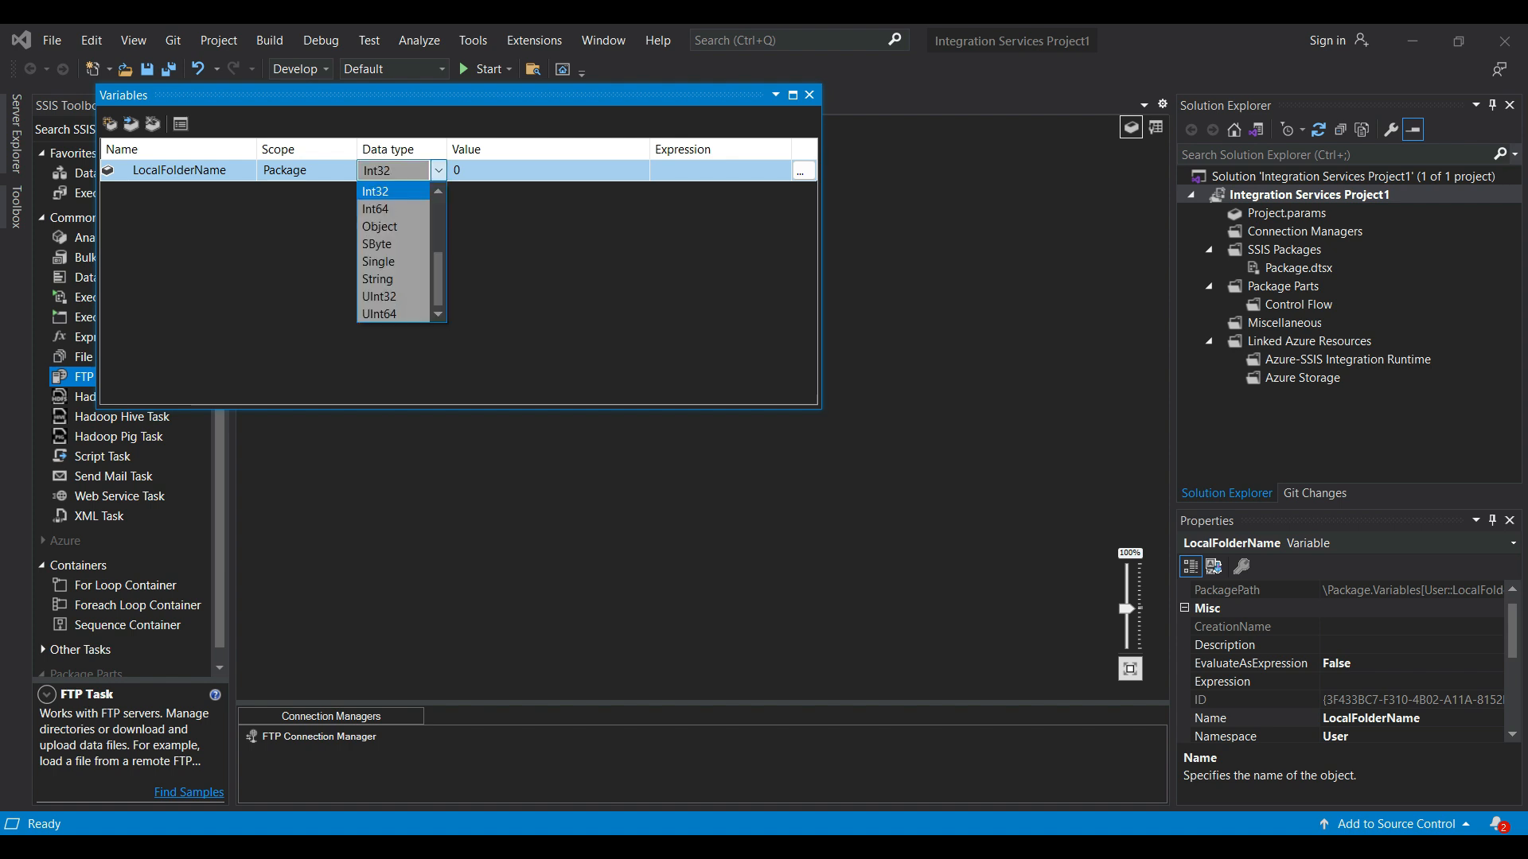
{"action": "key", "text": "Down"}
{"action": "key", "text": "Down"}
{"action": "key", "text": "Down"}
{"action": "key", "text": "Down"}
{"action": "key", "text": "Down"}
{"action": "key", "text": "Return"}
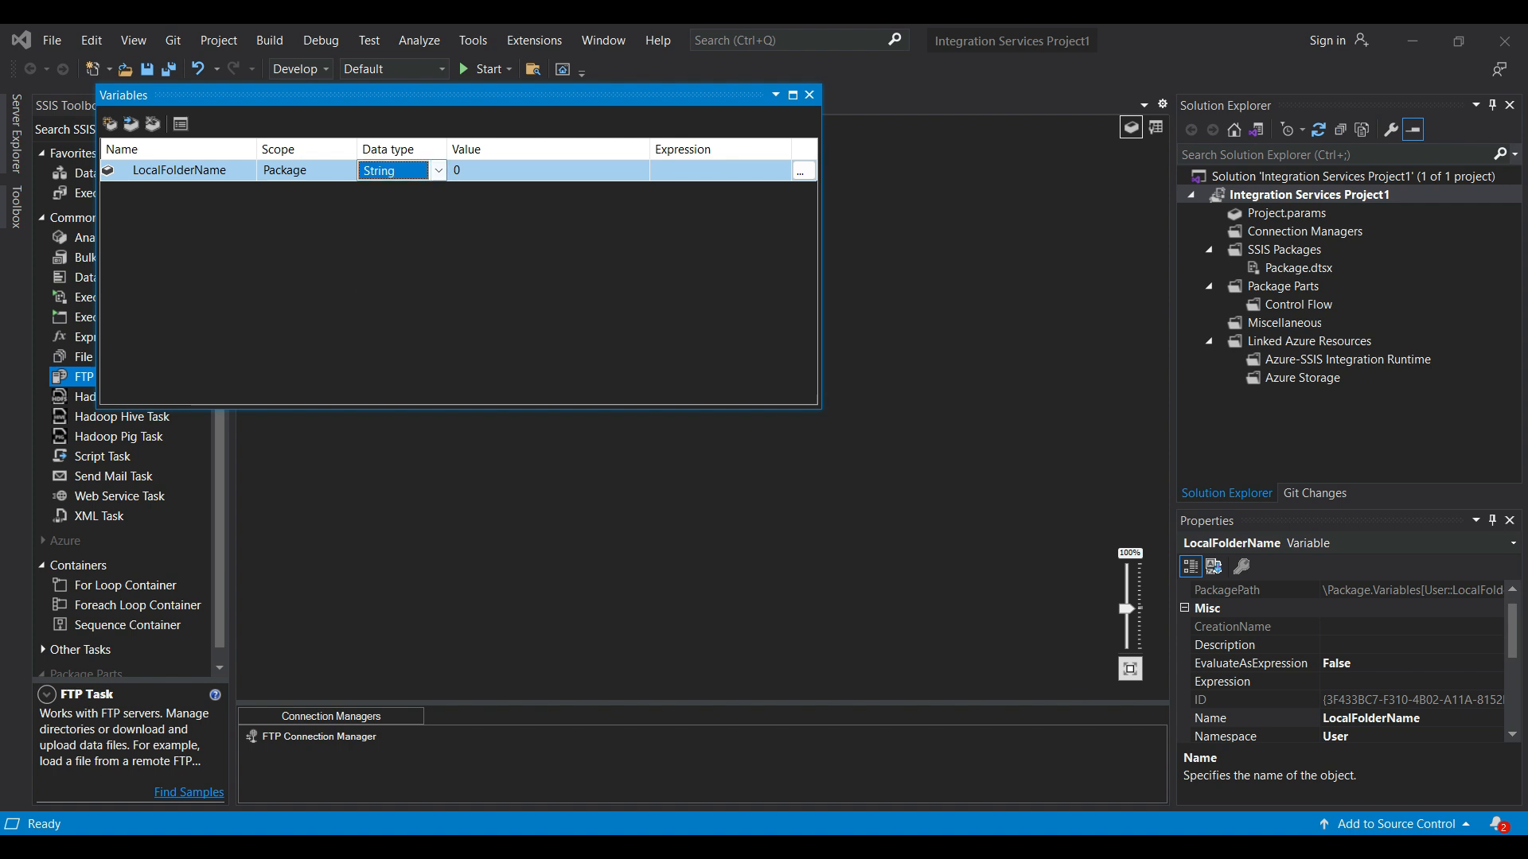
{"action": "left_click", "coordinate": [547, 171]}
{"action": "key", "text": "ctrl+v"}
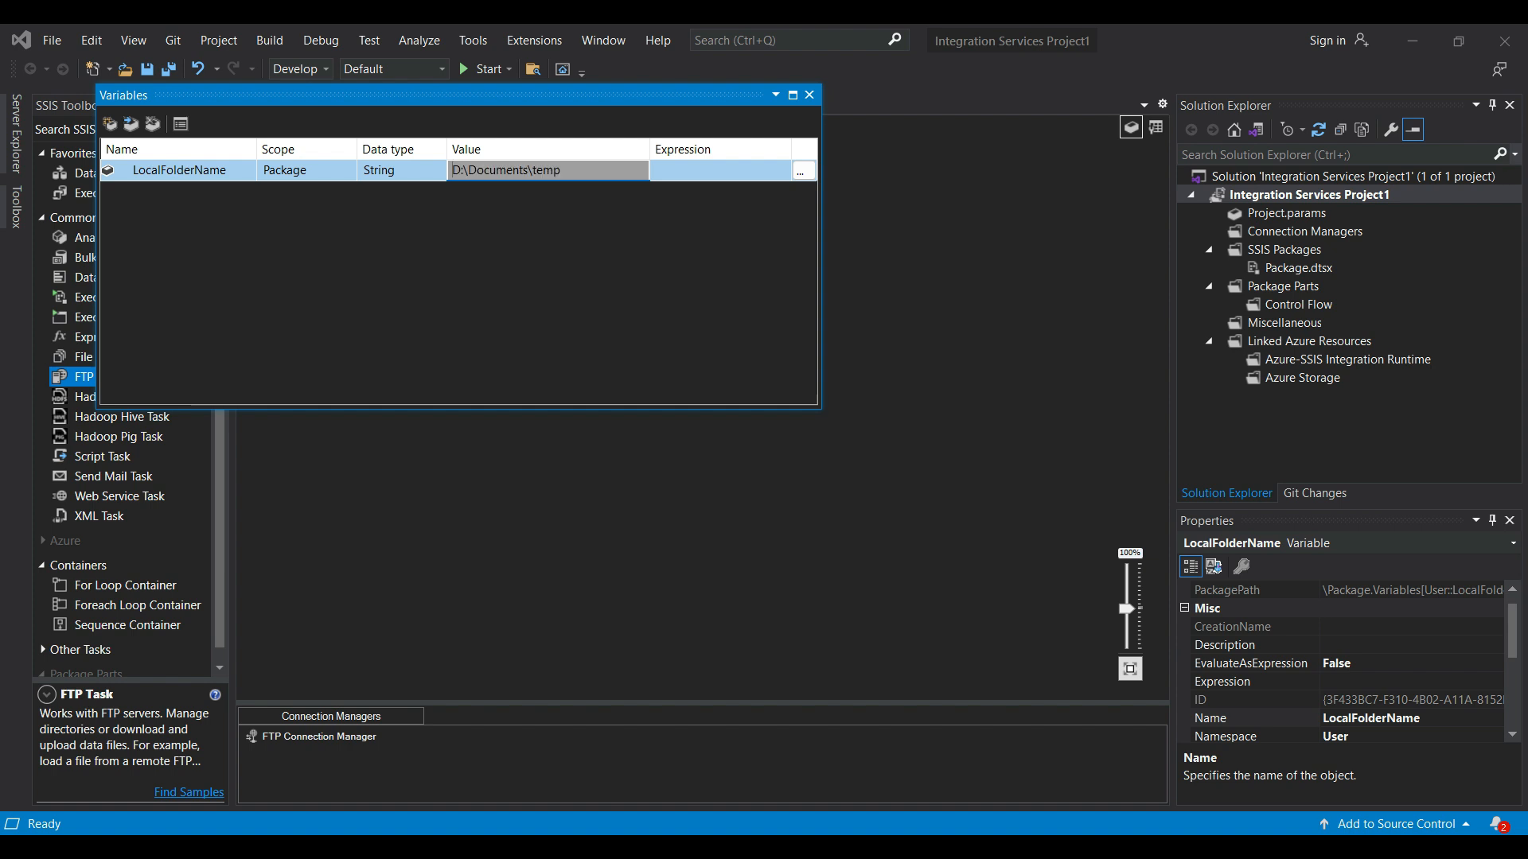
{"action": "key", "text": "Return"}
- In the FTP Task's file transfer settings, set IsLocalPathVariable to True and choose User::LocalFolderName as the local variable
{"action": "right_click", "coordinate": [531, 243]}
{"action": "left_click", "coordinate": [557, 256]}
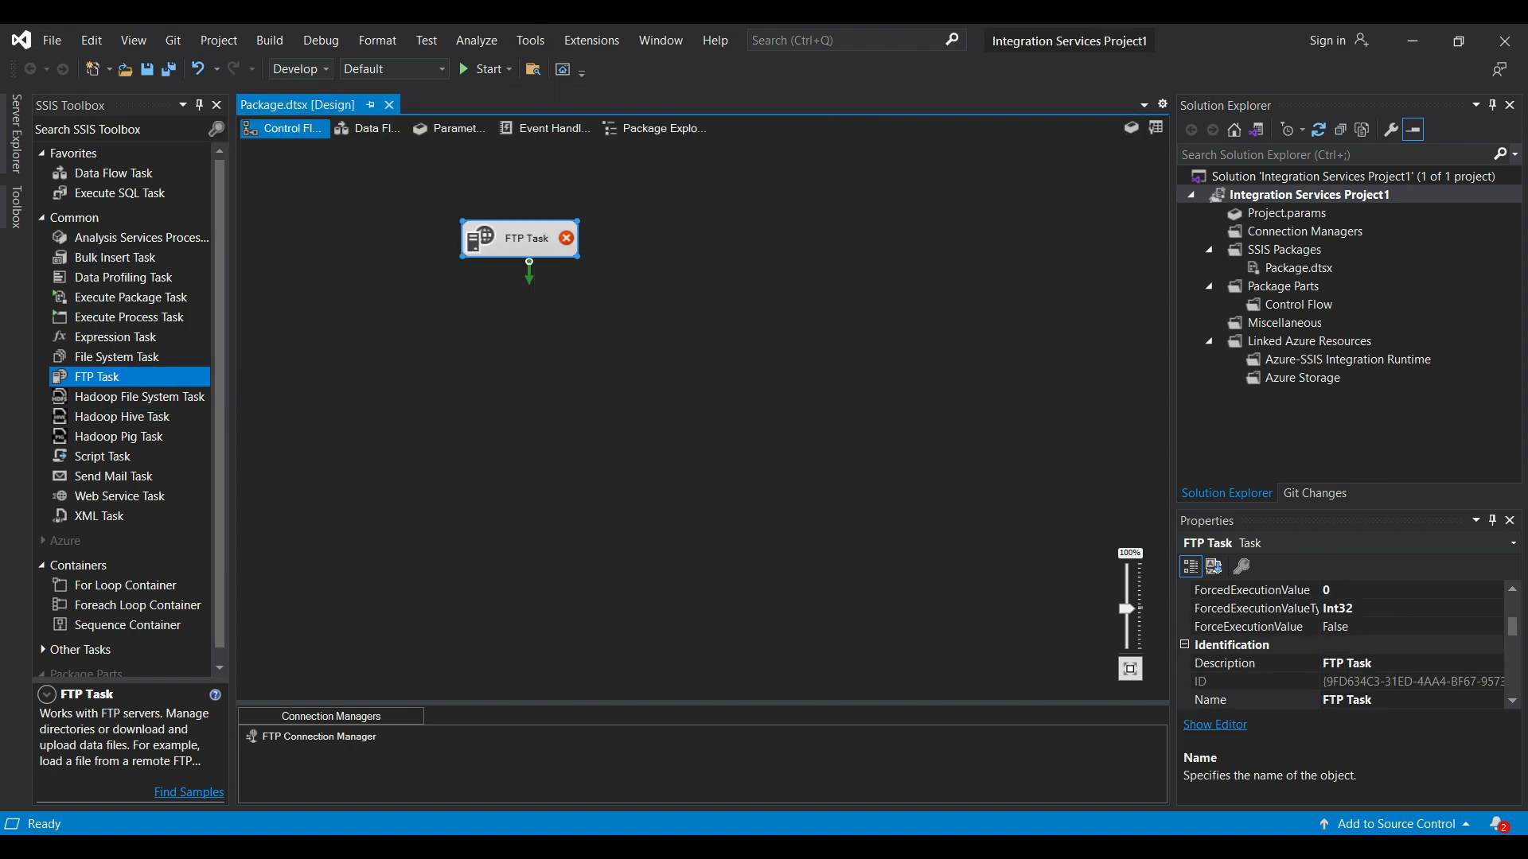
{"action": "left_click", "coordinate": [497, 264]}
{"action": "left_click", "coordinate": [899, 266]}
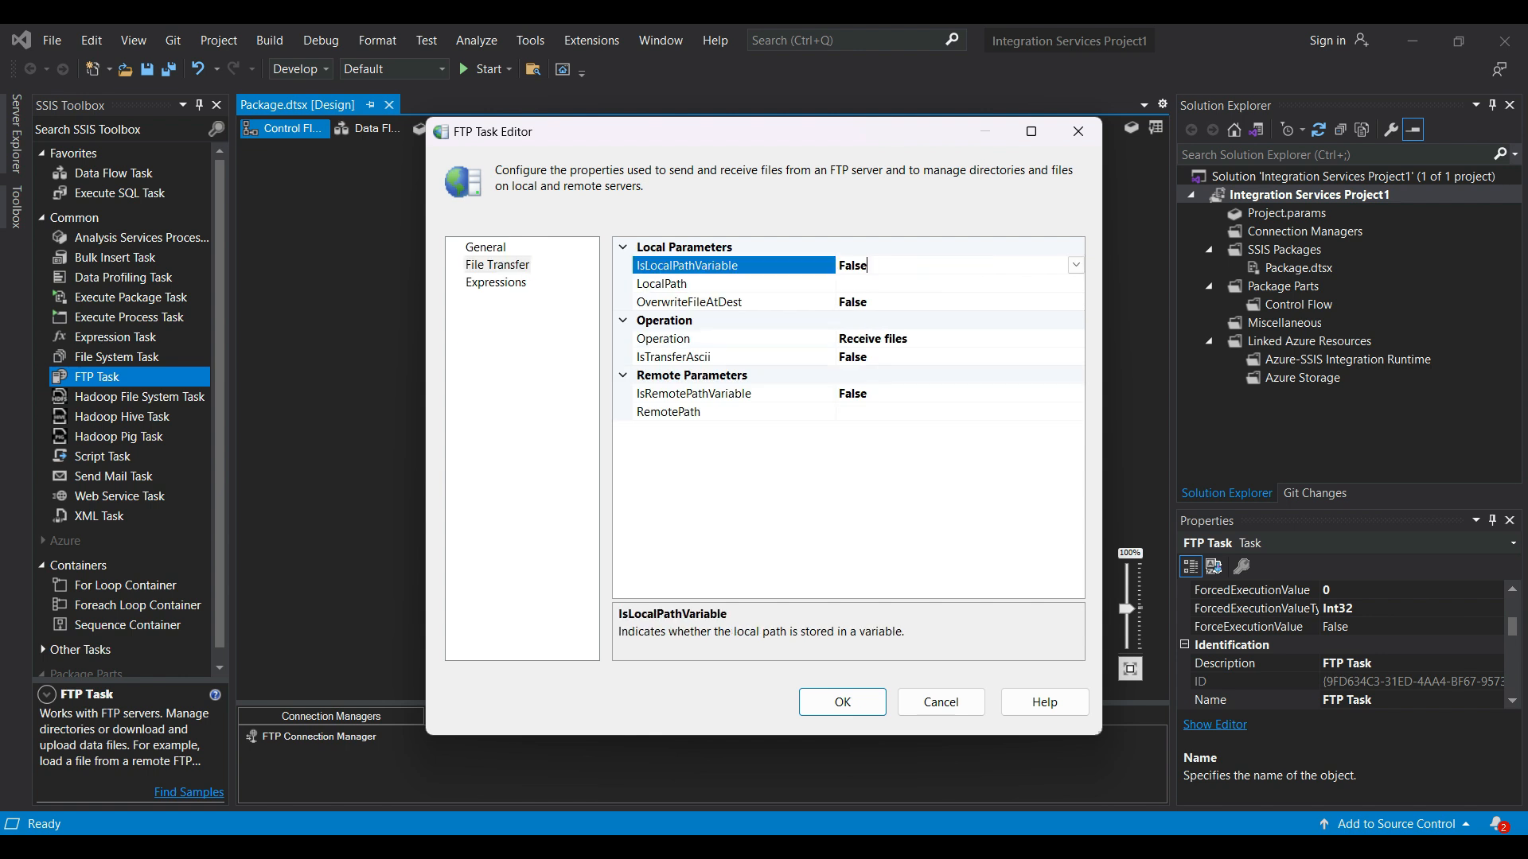
{"action": "left_click", "coordinate": [1076, 265]}
{"action": "left_click", "coordinate": [955, 284]}
{"action": "left_click", "coordinate": [1076, 284]}
{"action": "left_click", "coordinate": [1076, 284]}
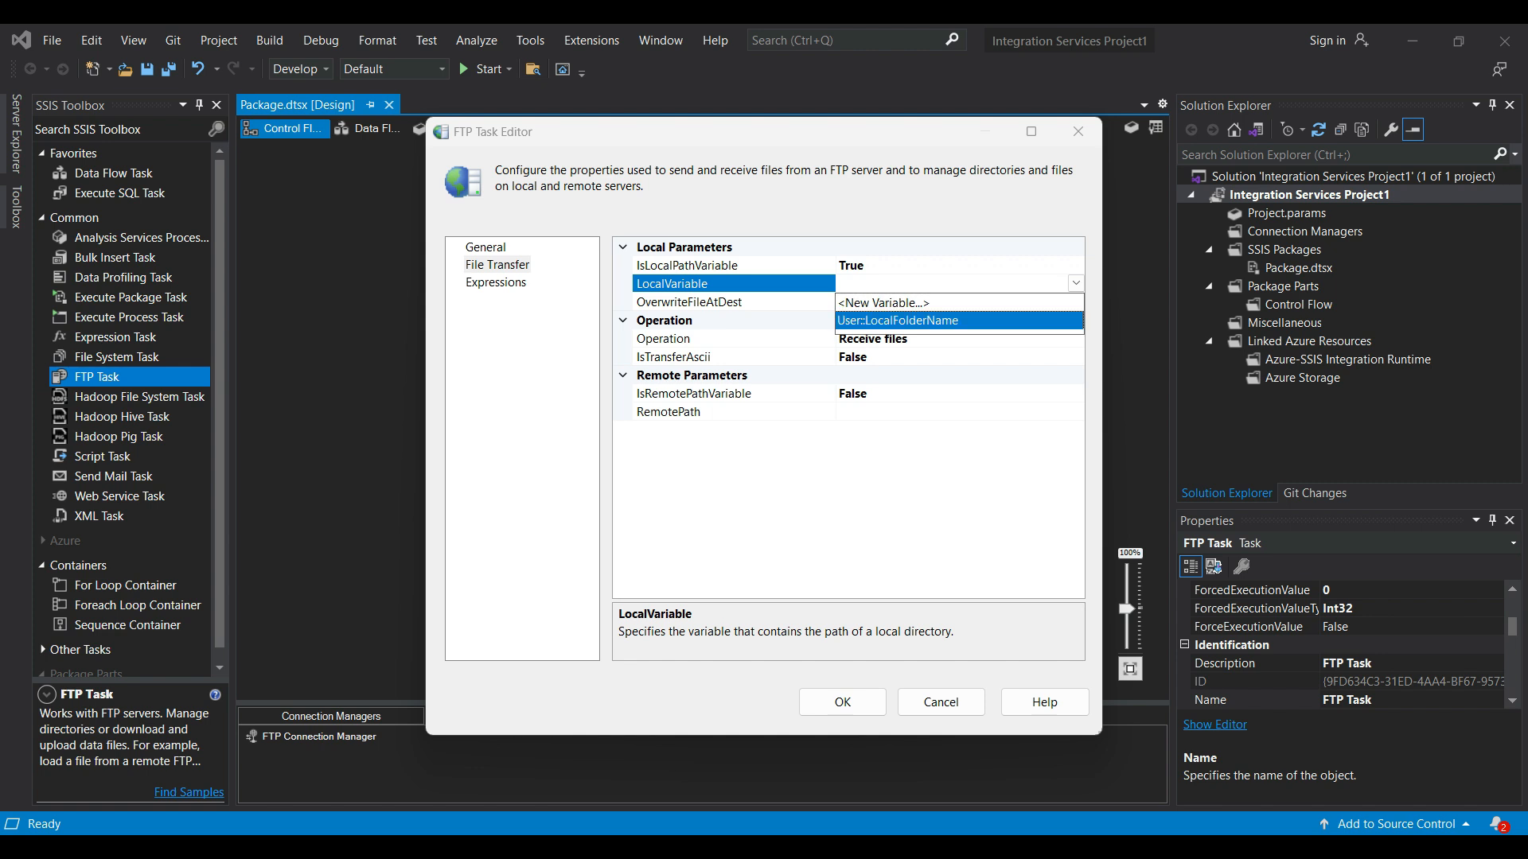
{"action": "left_click", "coordinate": [897, 320]}
- Set OverwriteFileAtDest to True and RemotePath to /*.csv, and save the FTP Task settings
{"action": "left_click", "coordinate": [1075, 302]}
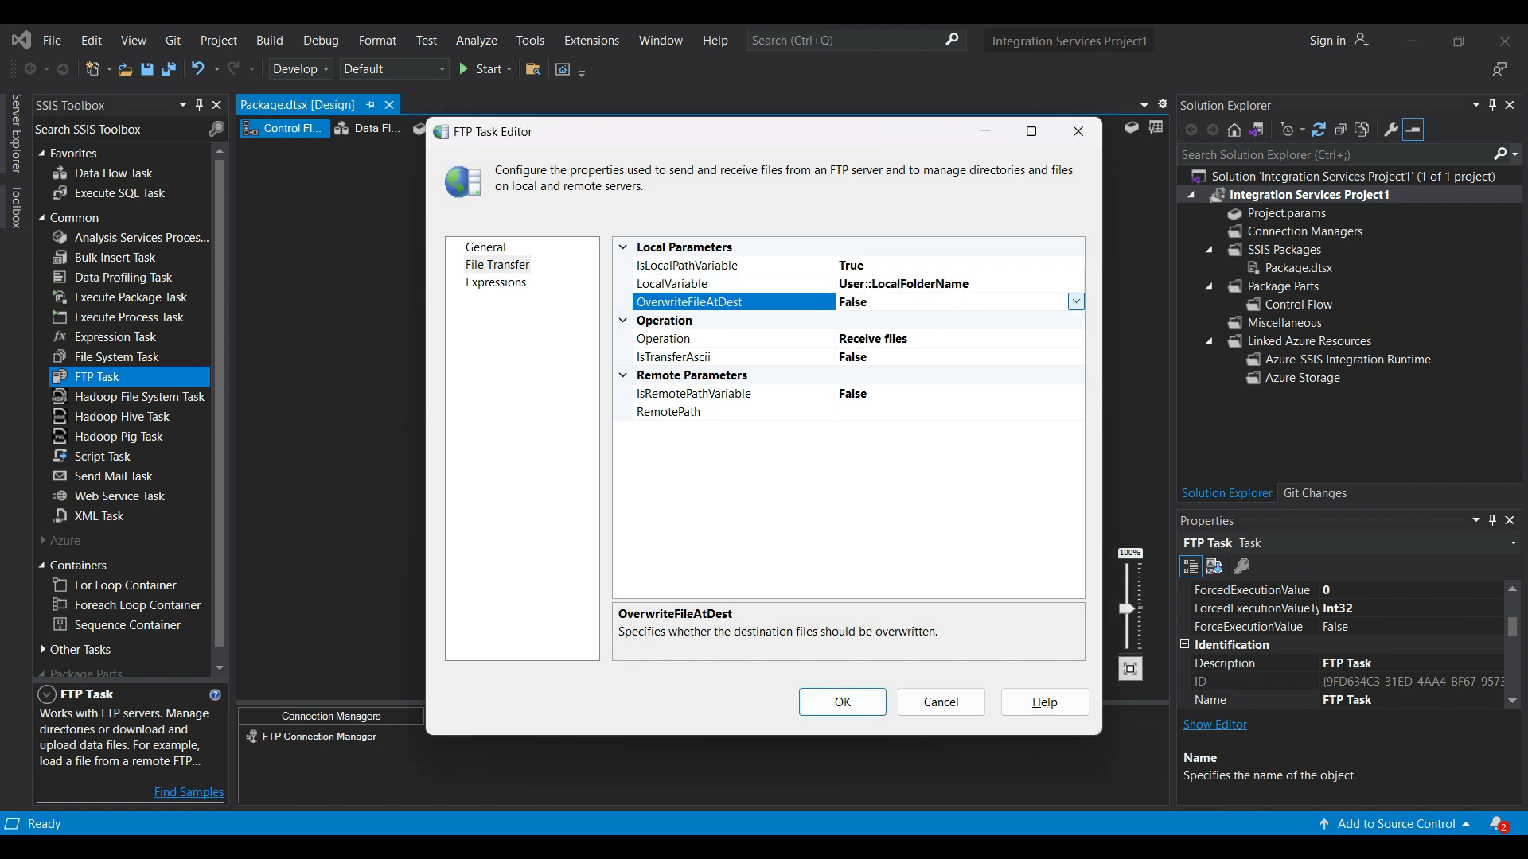
{"action": "left_click", "coordinate": [1076, 303]}
{"action": "left_click", "coordinate": [898, 322]}
{"action": "left_click", "coordinate": [955, 413]}
{"action": "type", "text": "/*.csv"}
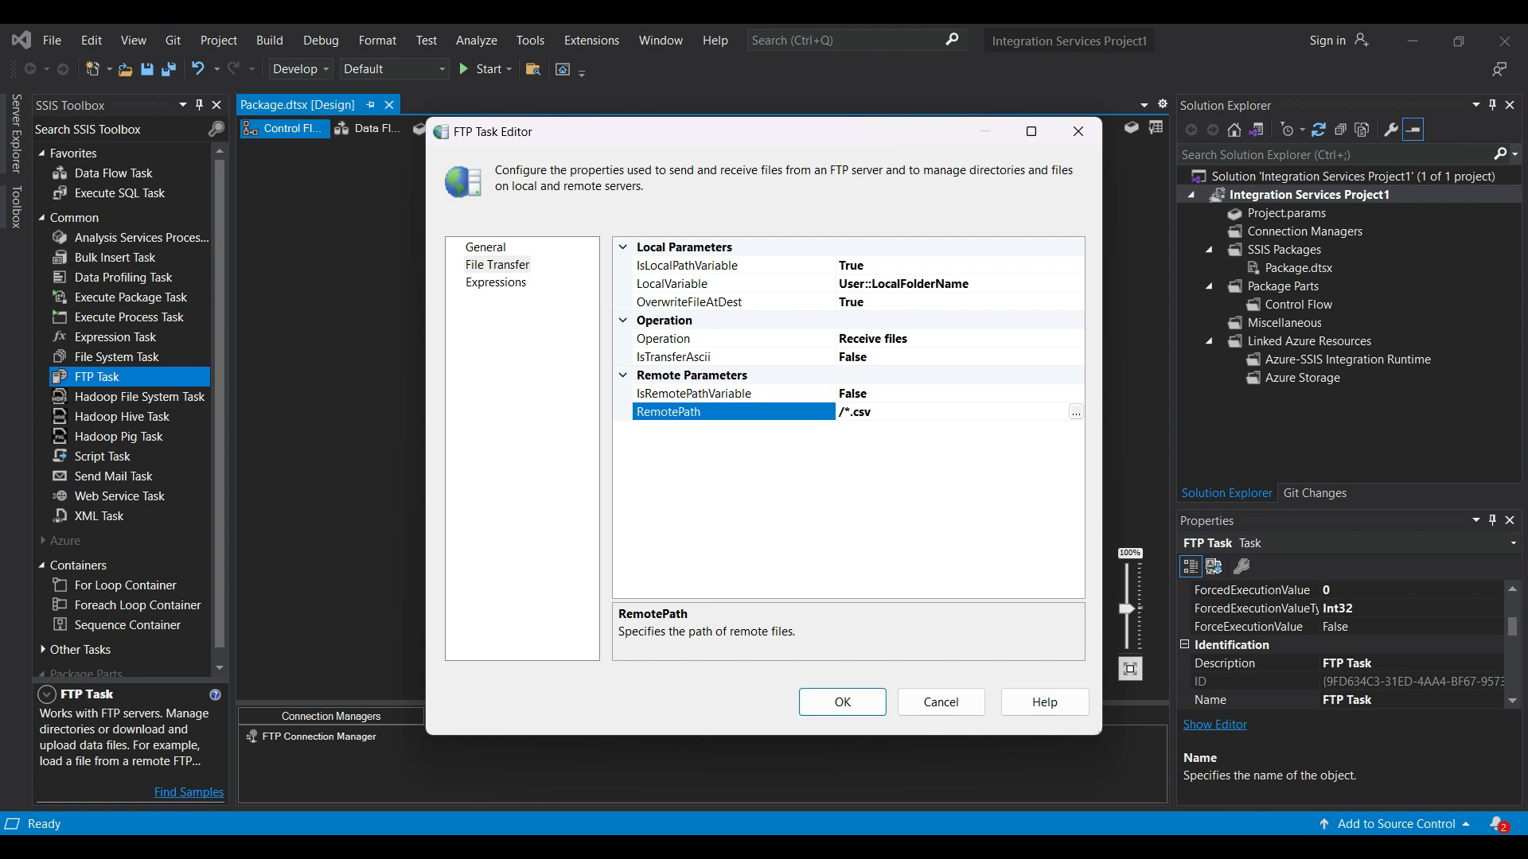
{"action": "left_click", "coordinate": [843, 702]}
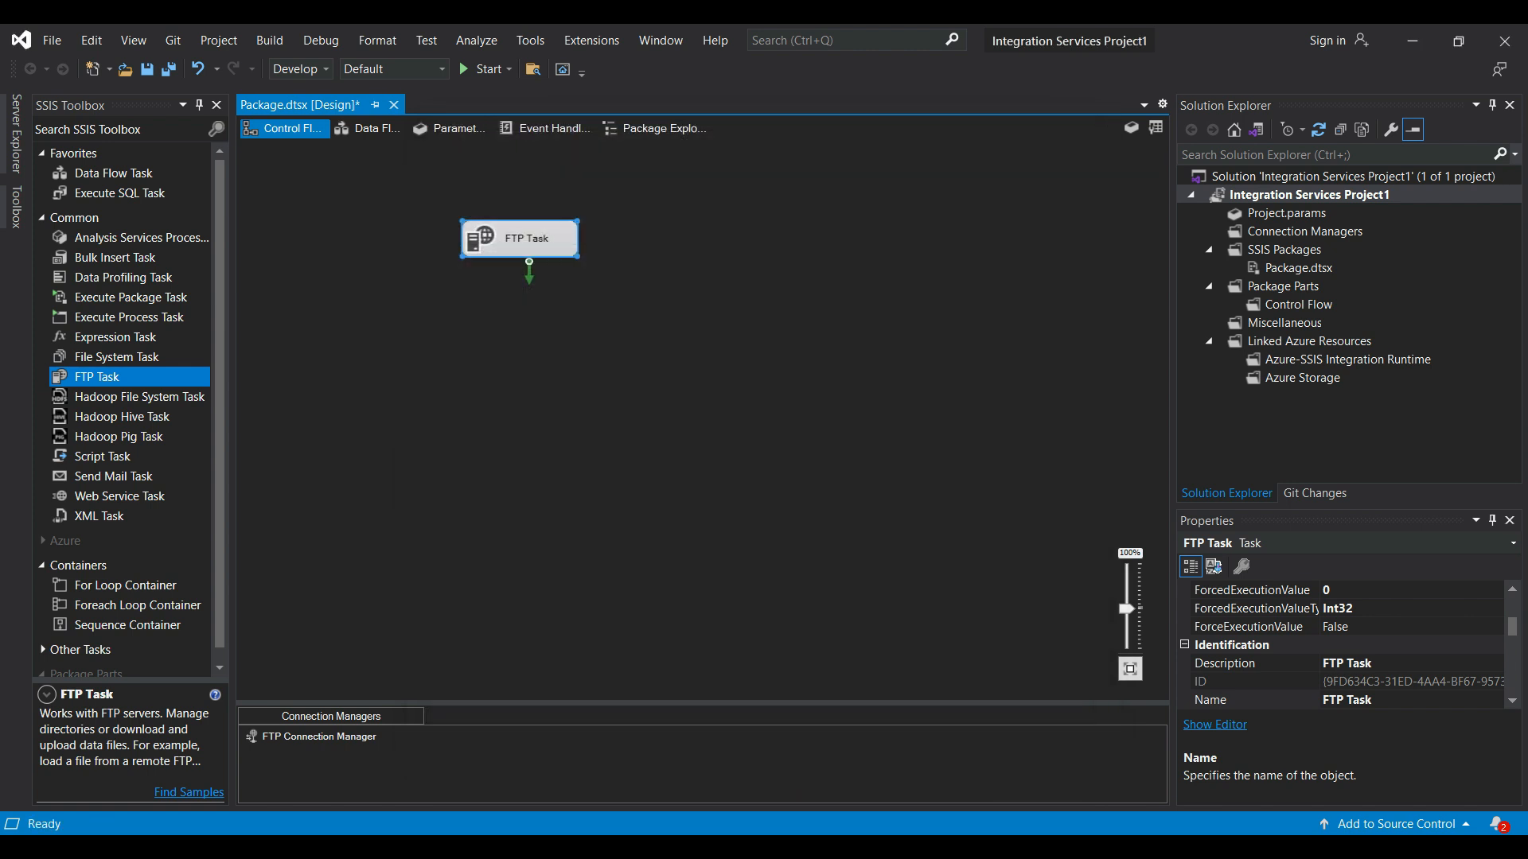
- Run the package and check the contents of temp.csv in the D:\Documents\temp folder
{"action": "left_click", "coordinate": [480, 70]}
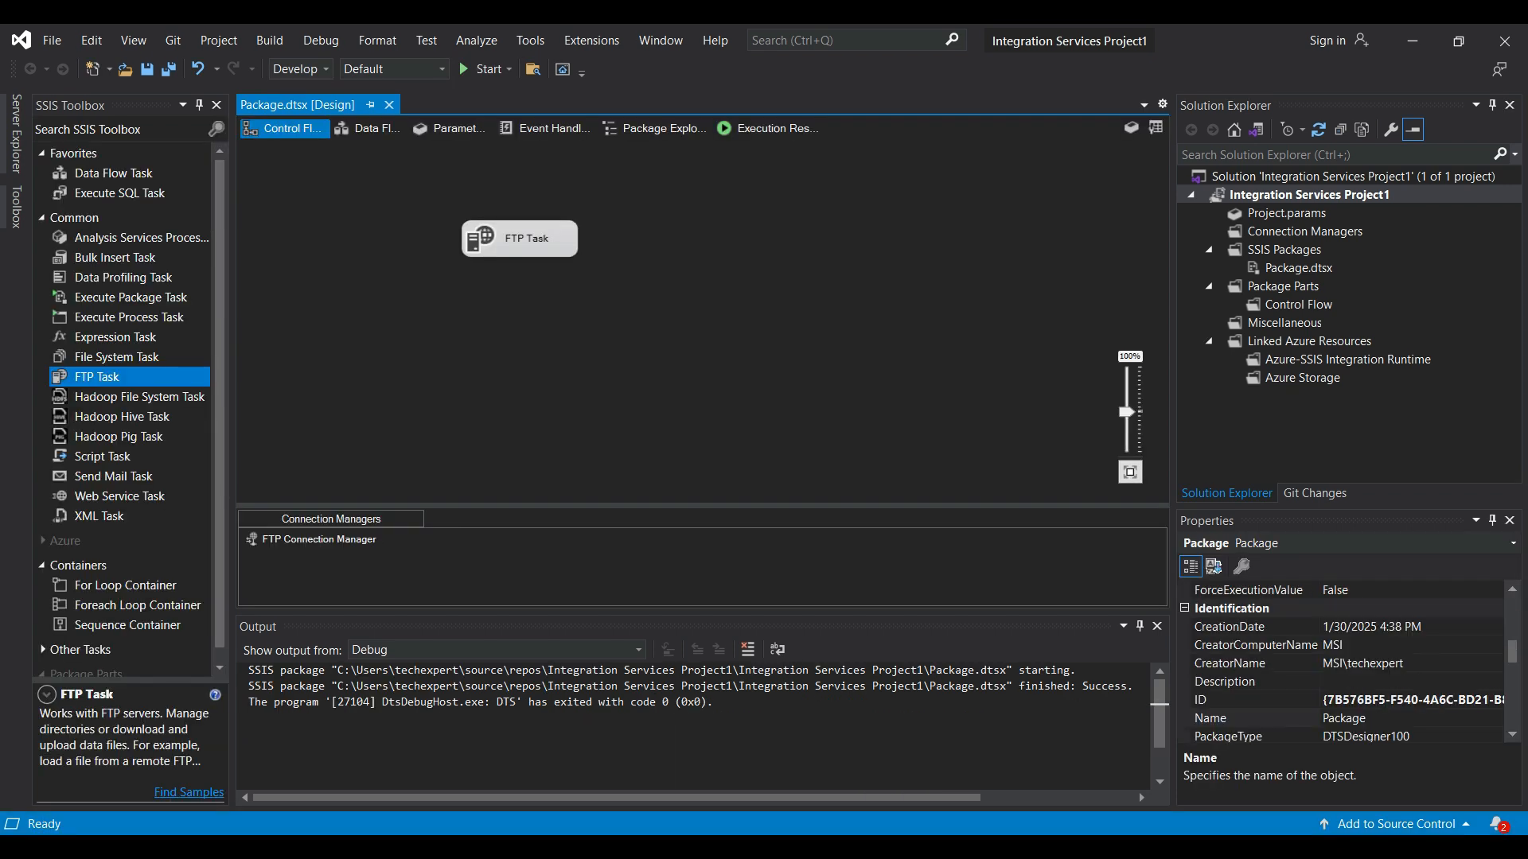
{"action": "key", "text": "alt+Tab"}
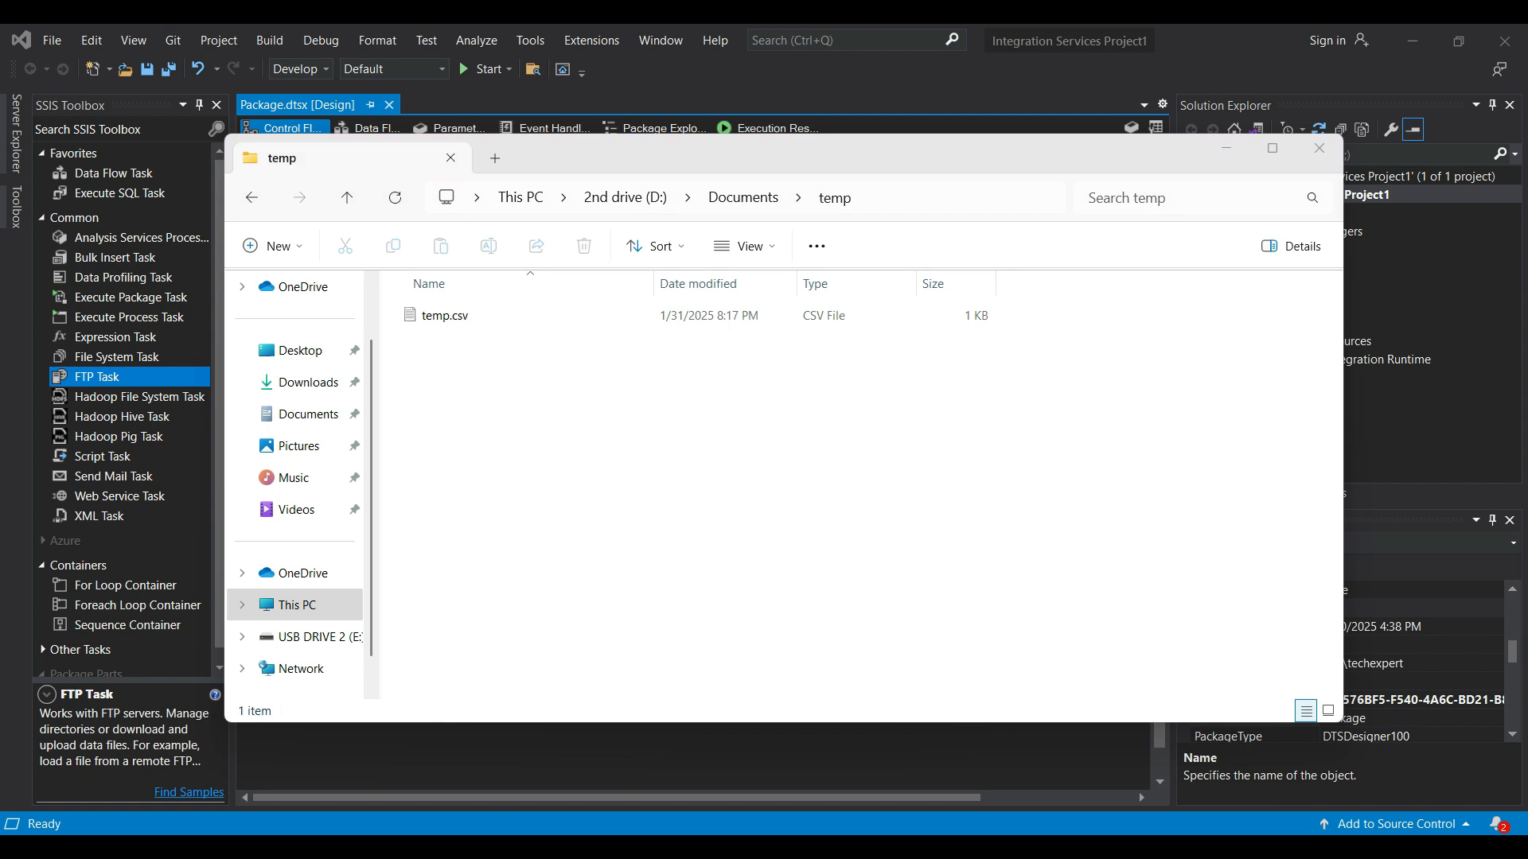
{"action": "double_click", "coordinate": [445, 315]}
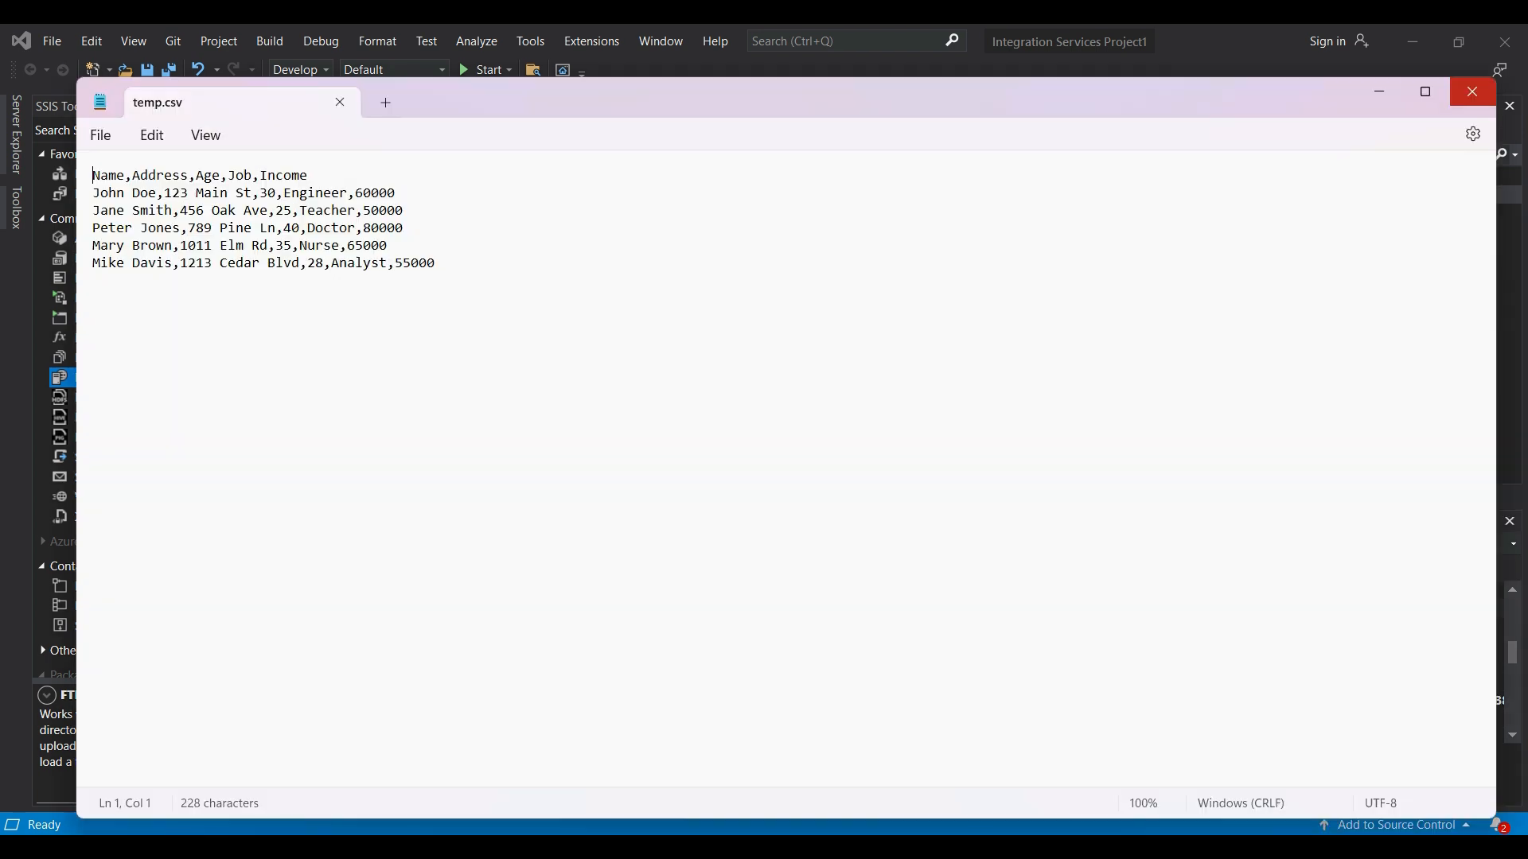
{"action": "left_click", "coordinate": [1473, 92]}
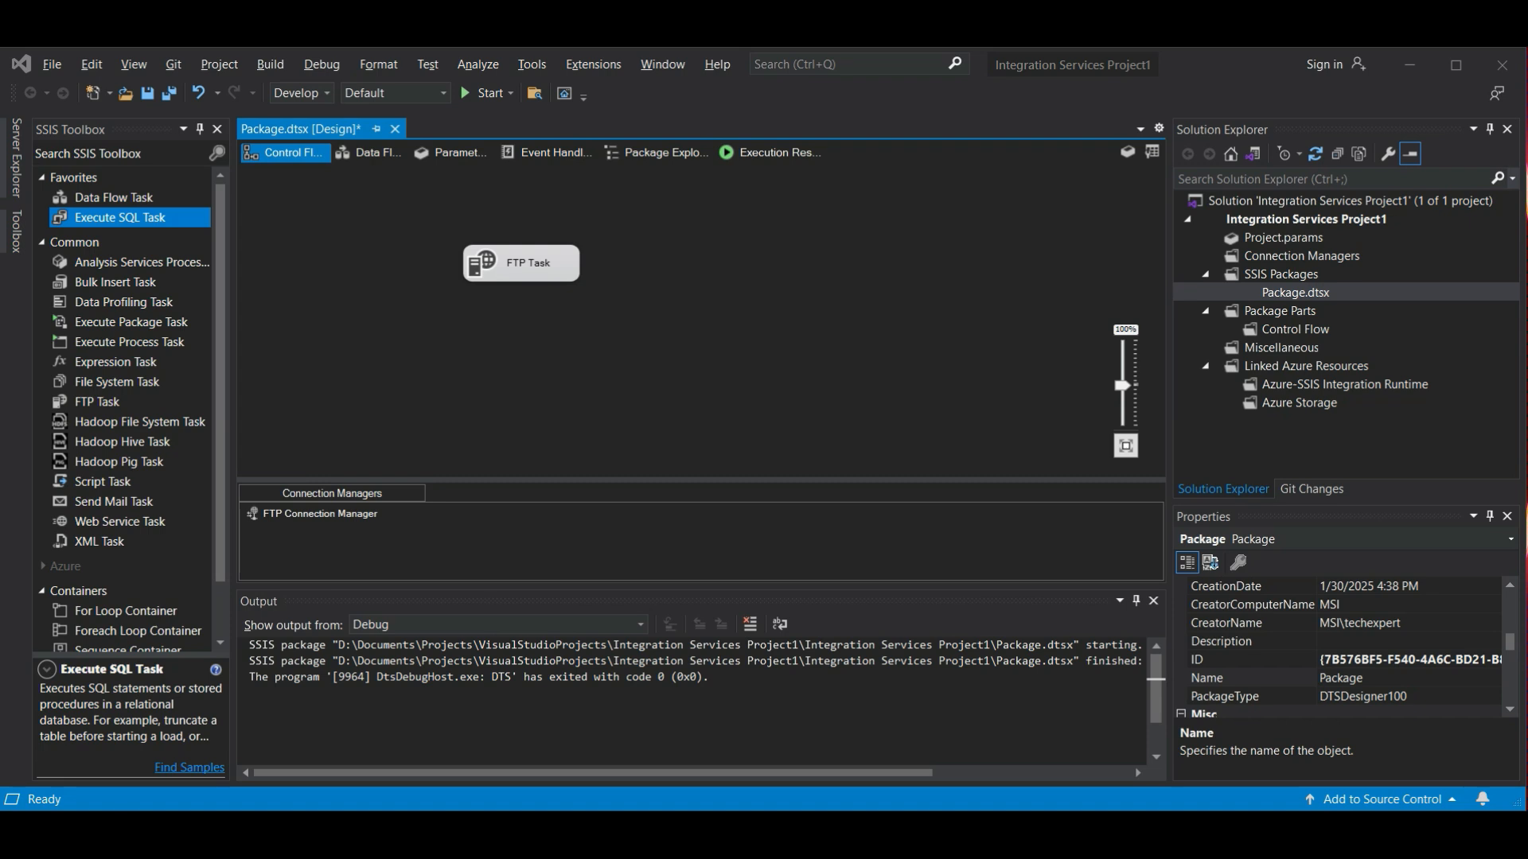
- Add an Execute SQL Task below the FTP Task and link the FTP Task to it with a precedence constraint
{"action": "left_click", "coordinate": [120, 218]}
{"action": "left_click", "coordinate": [525, 267]}
{"action": "left_click_drag", "start_coordinate": [120, 217], "coordinate": [530, 347]}
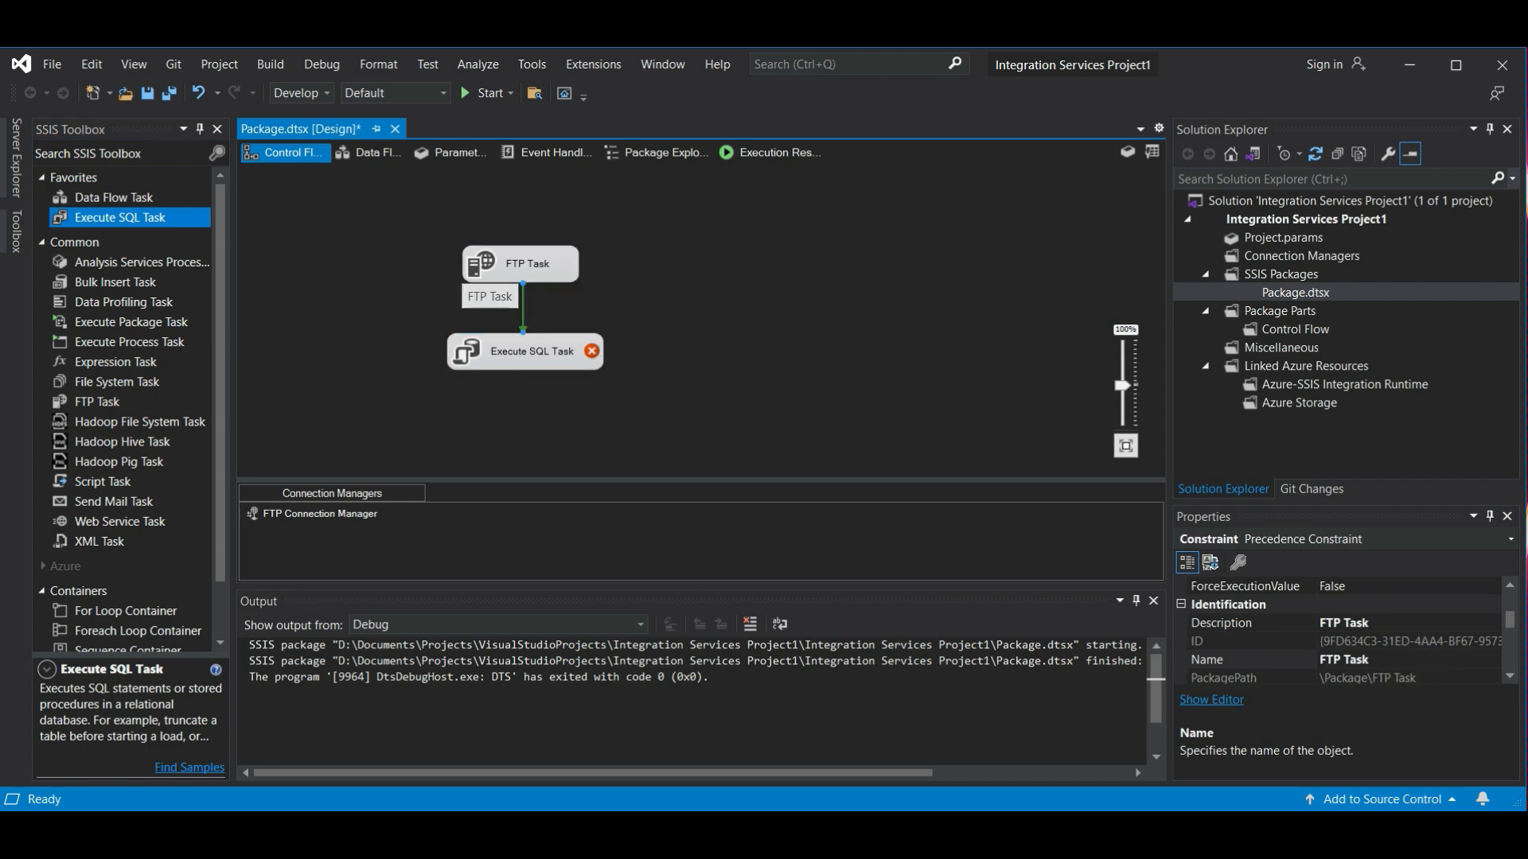
{"action": "double_click", "coordinate": [530, 351]}
{"action": "left_click", "coordinate": [676, 358]}
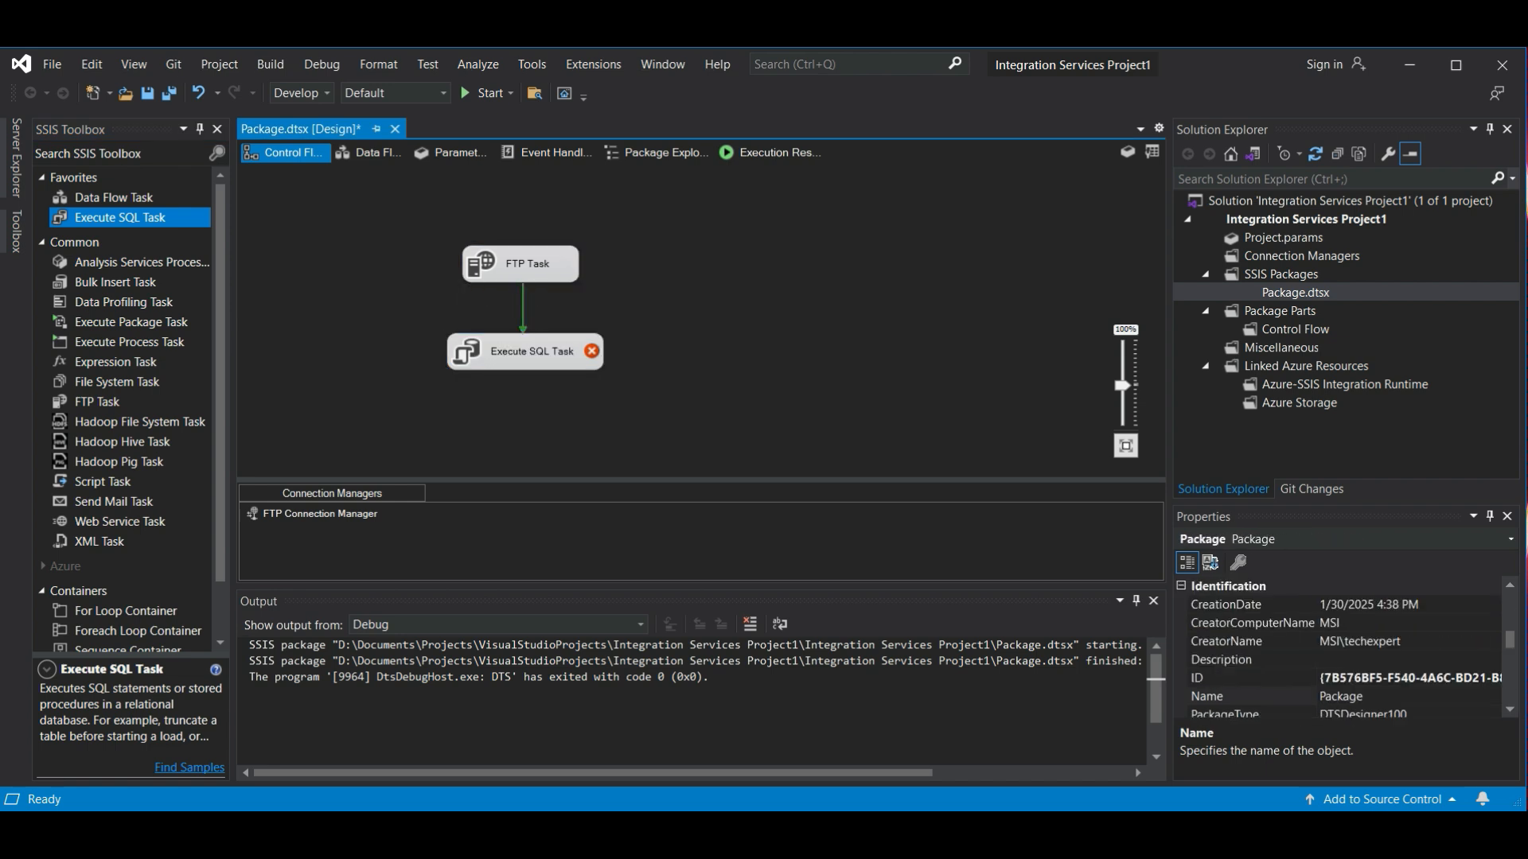
- Create a new OLE DB connection for the Execute SQL Task and set its server name to MSI
{"action": "right_click", "coordinate": [549, 351]}
{"action": "left_click", "coordinate": [585, 366]}
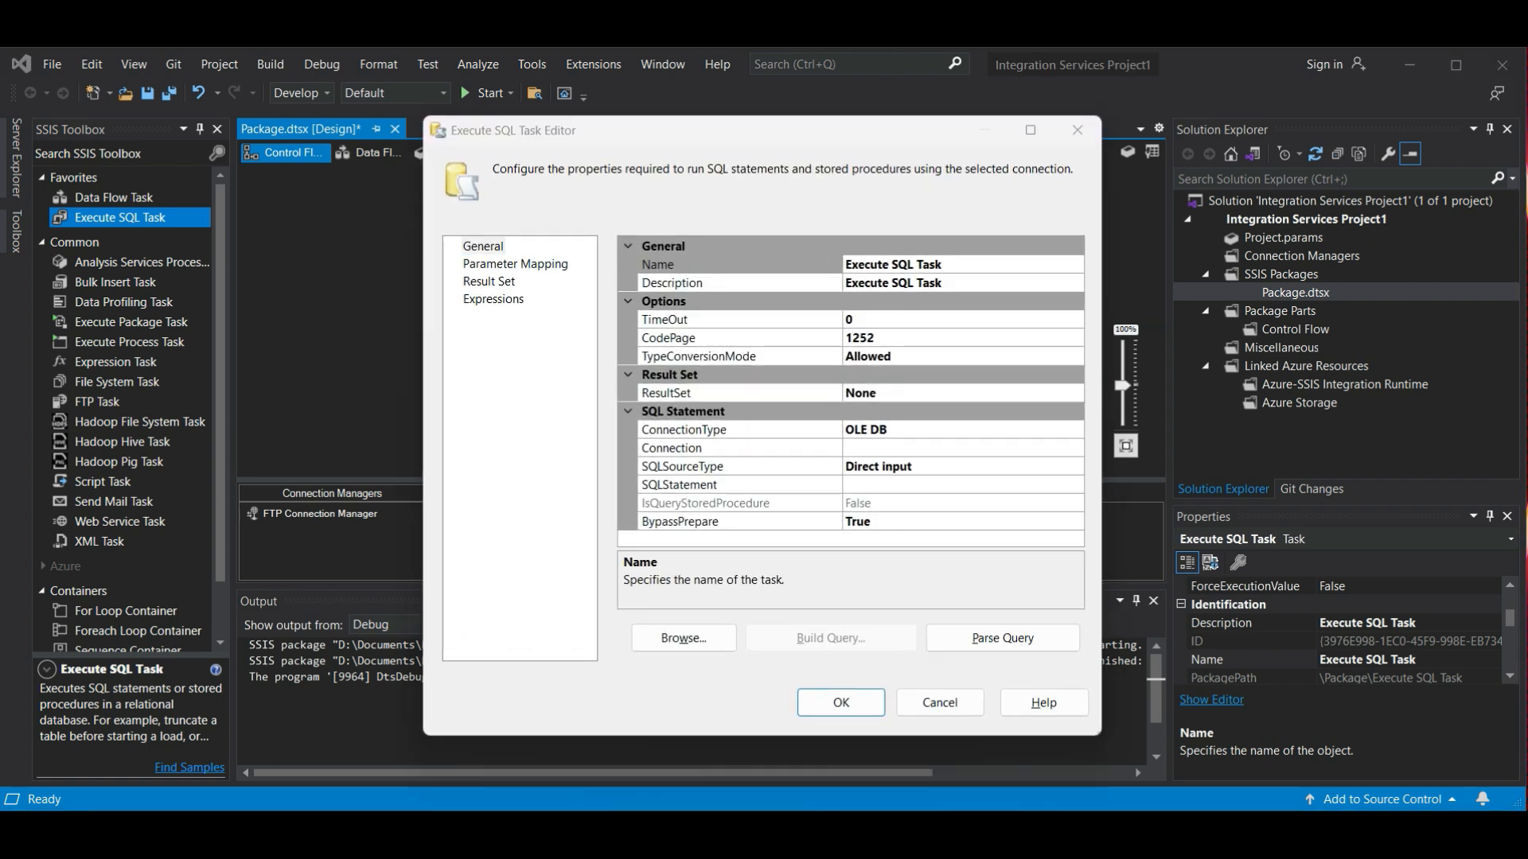
{"action": "left_click", "coordinate": [955, 448]}
{"action": "left_click", "coordinate": [1075, 448]}
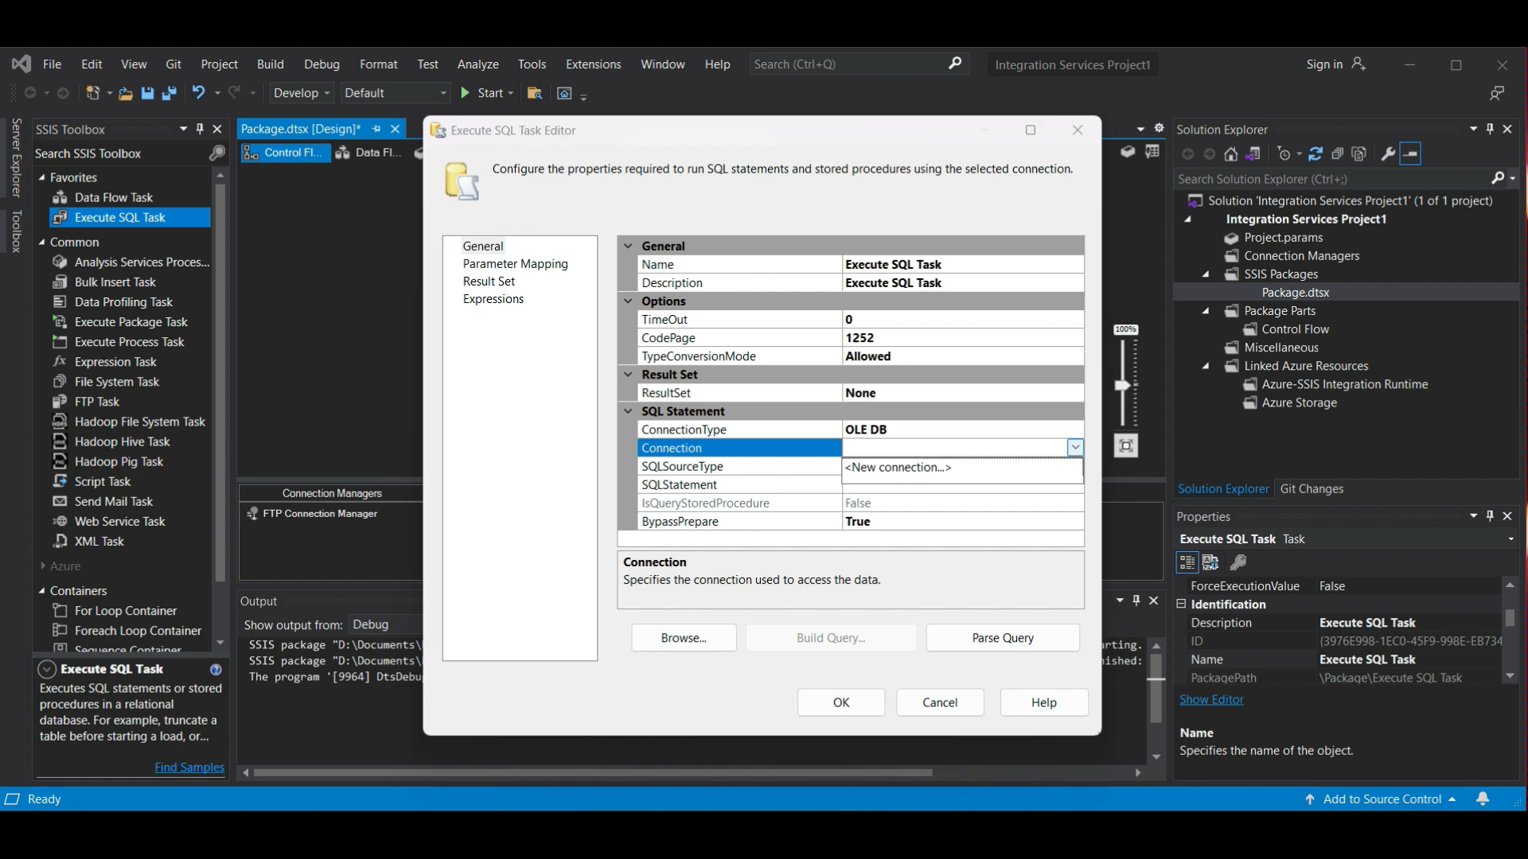
{"action": "left_click", "coordinate": [899, 468]}
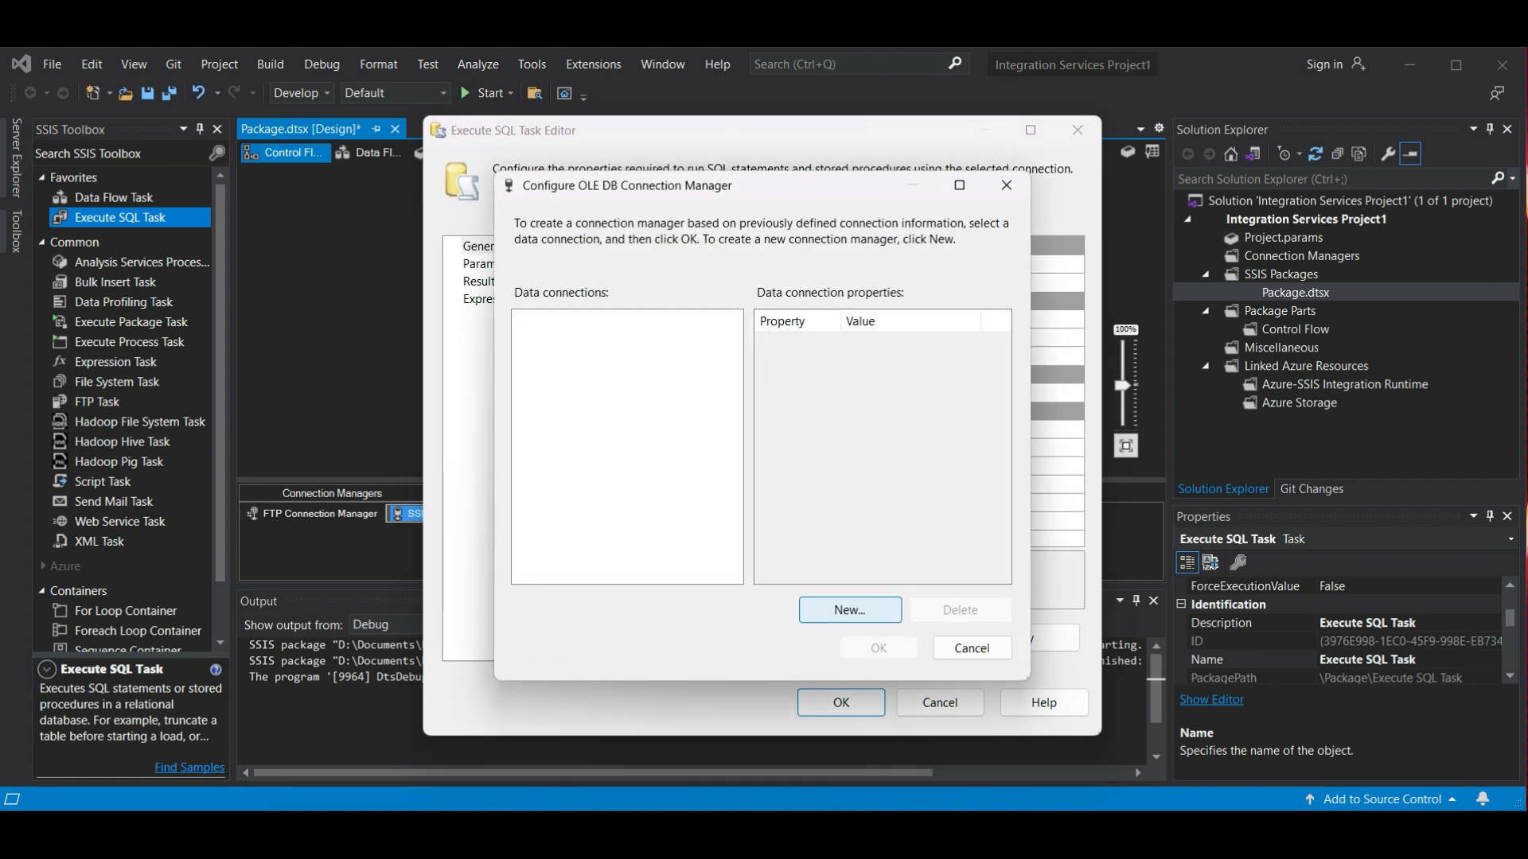
{"action": "left_click", "coordinate": [849, 610]}
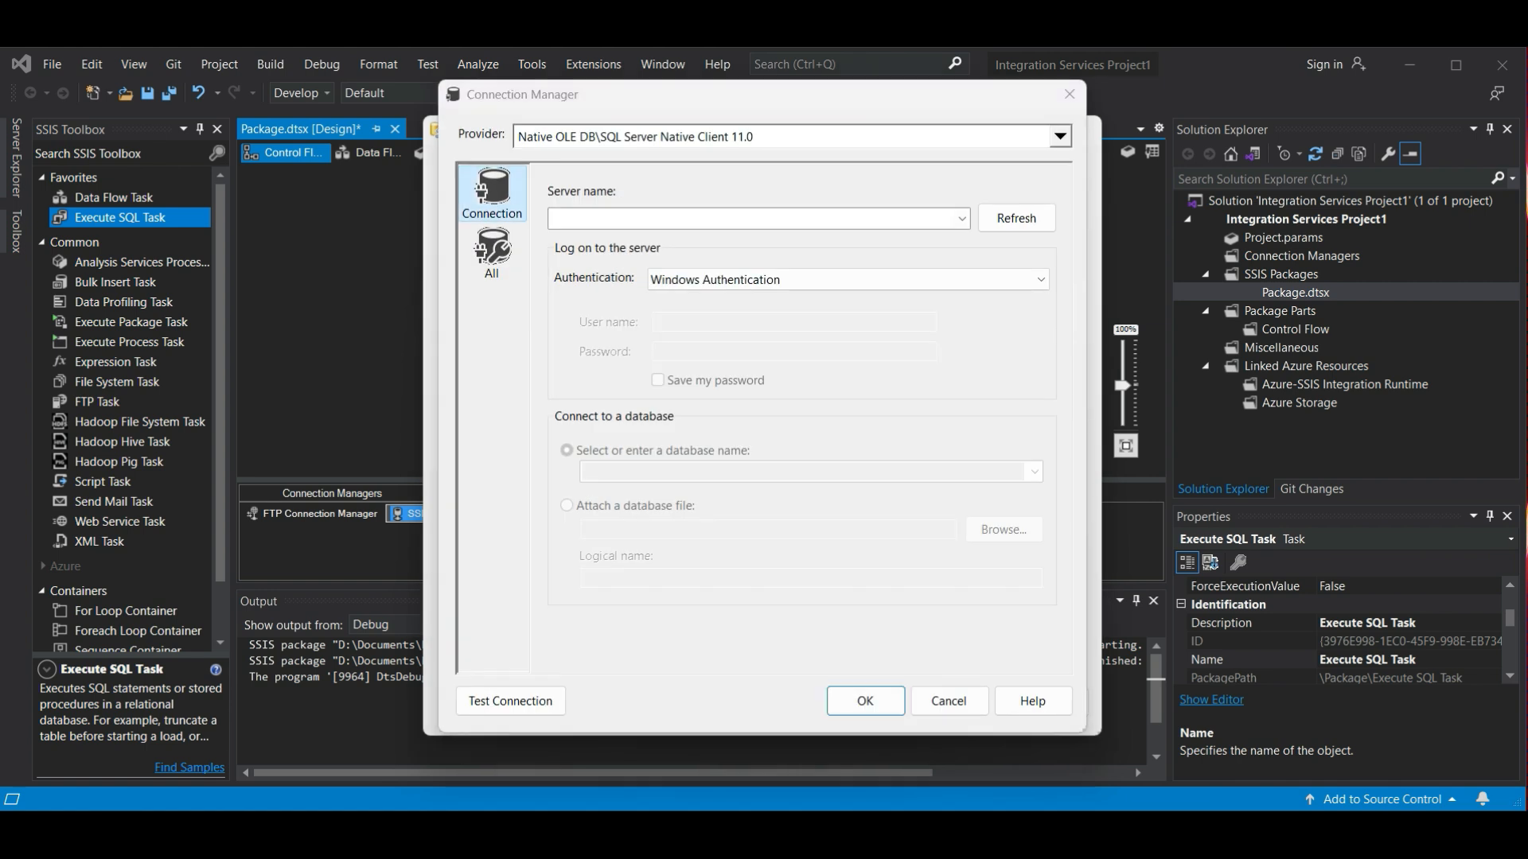
{"action": "left_click", "coordinate": [962, 219]}
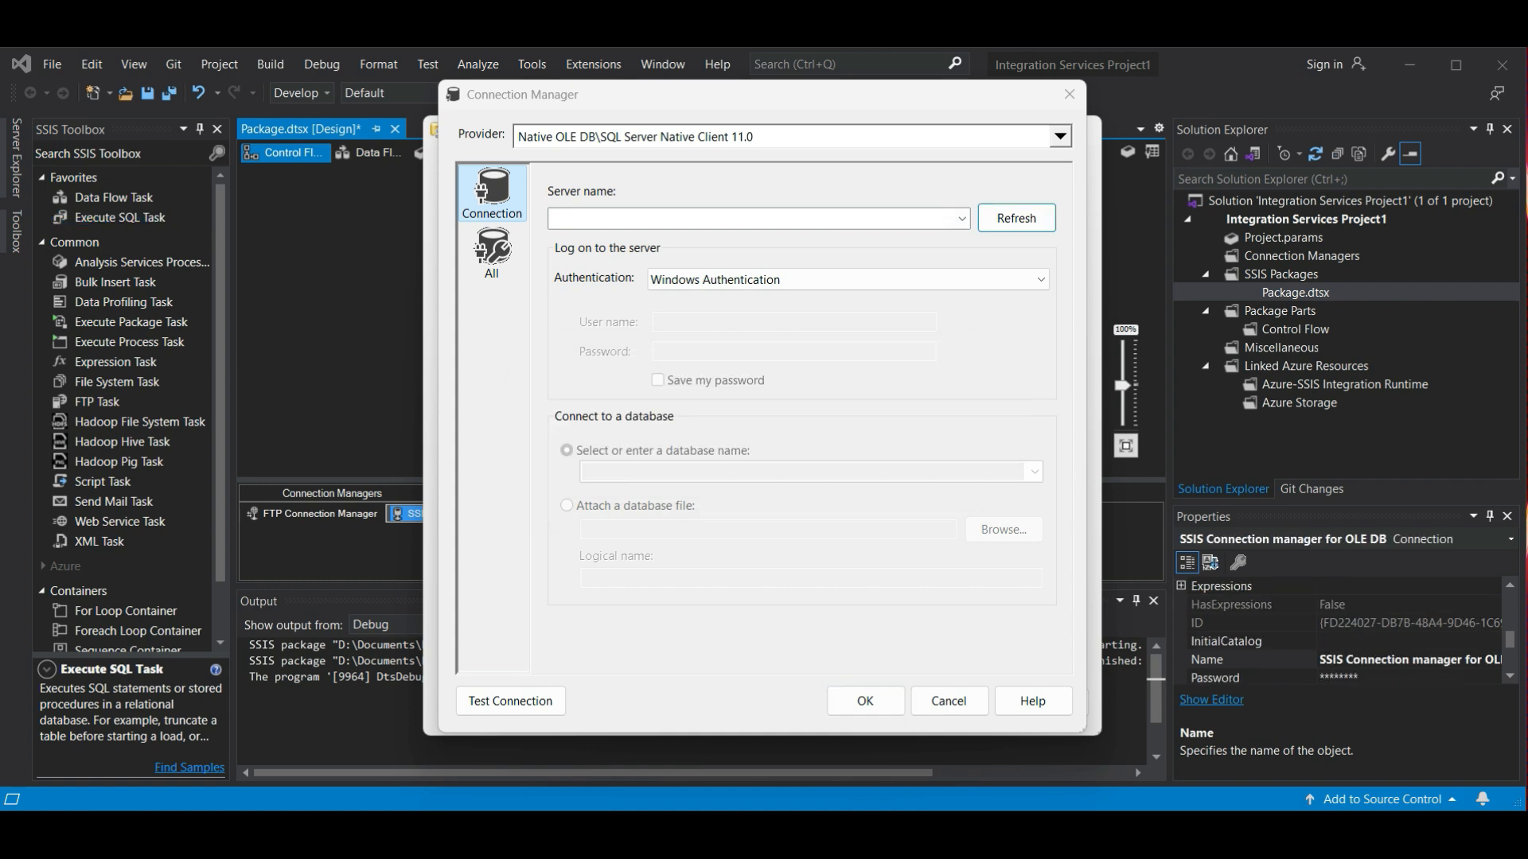
{"action": "left_click", "coordinate": [747, 219]}
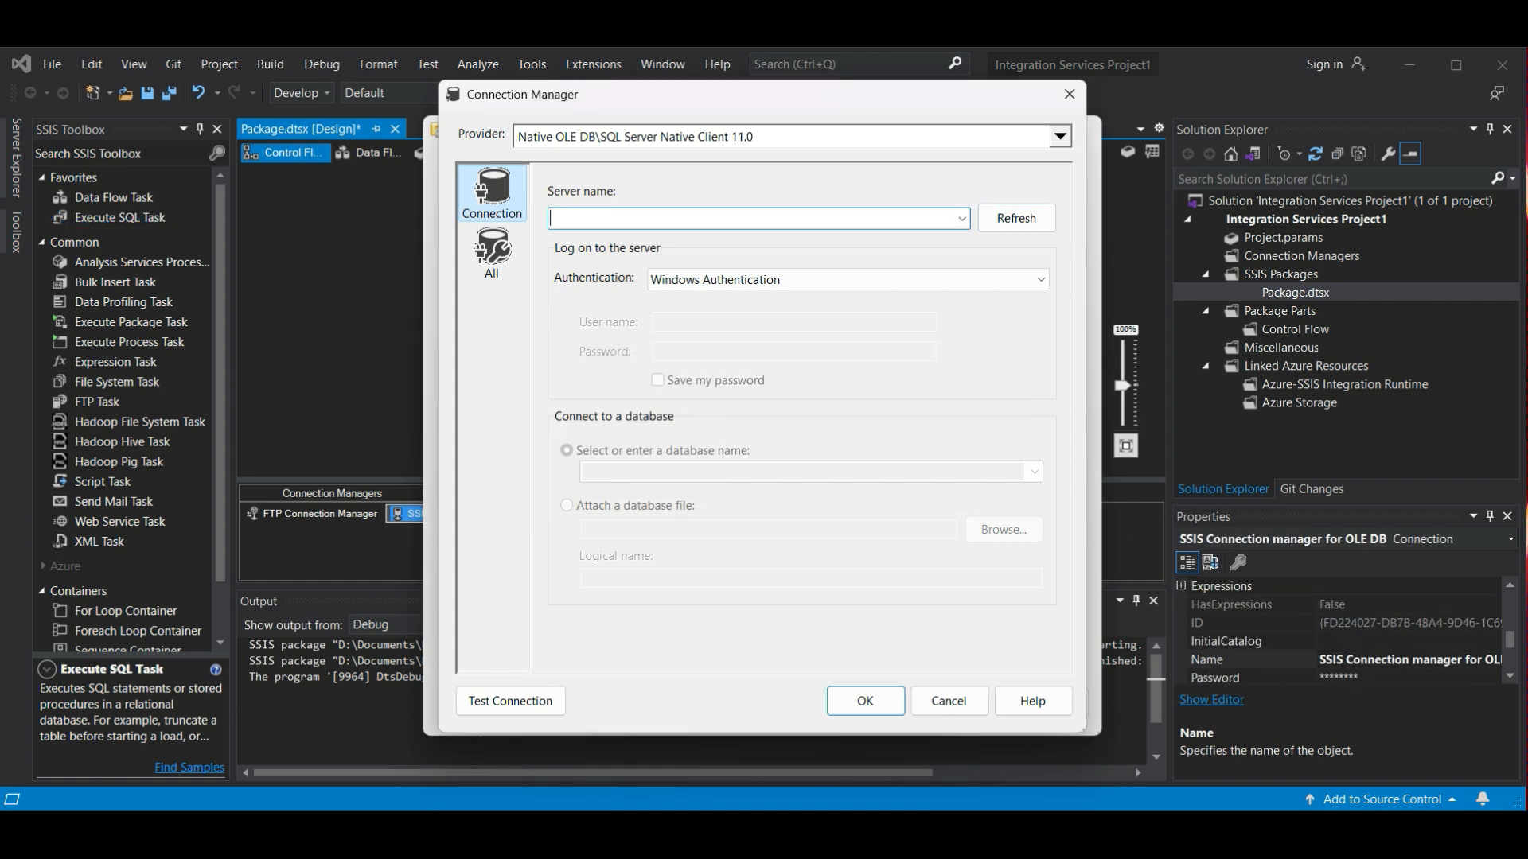
{"action": "type", "text": "MSI"}
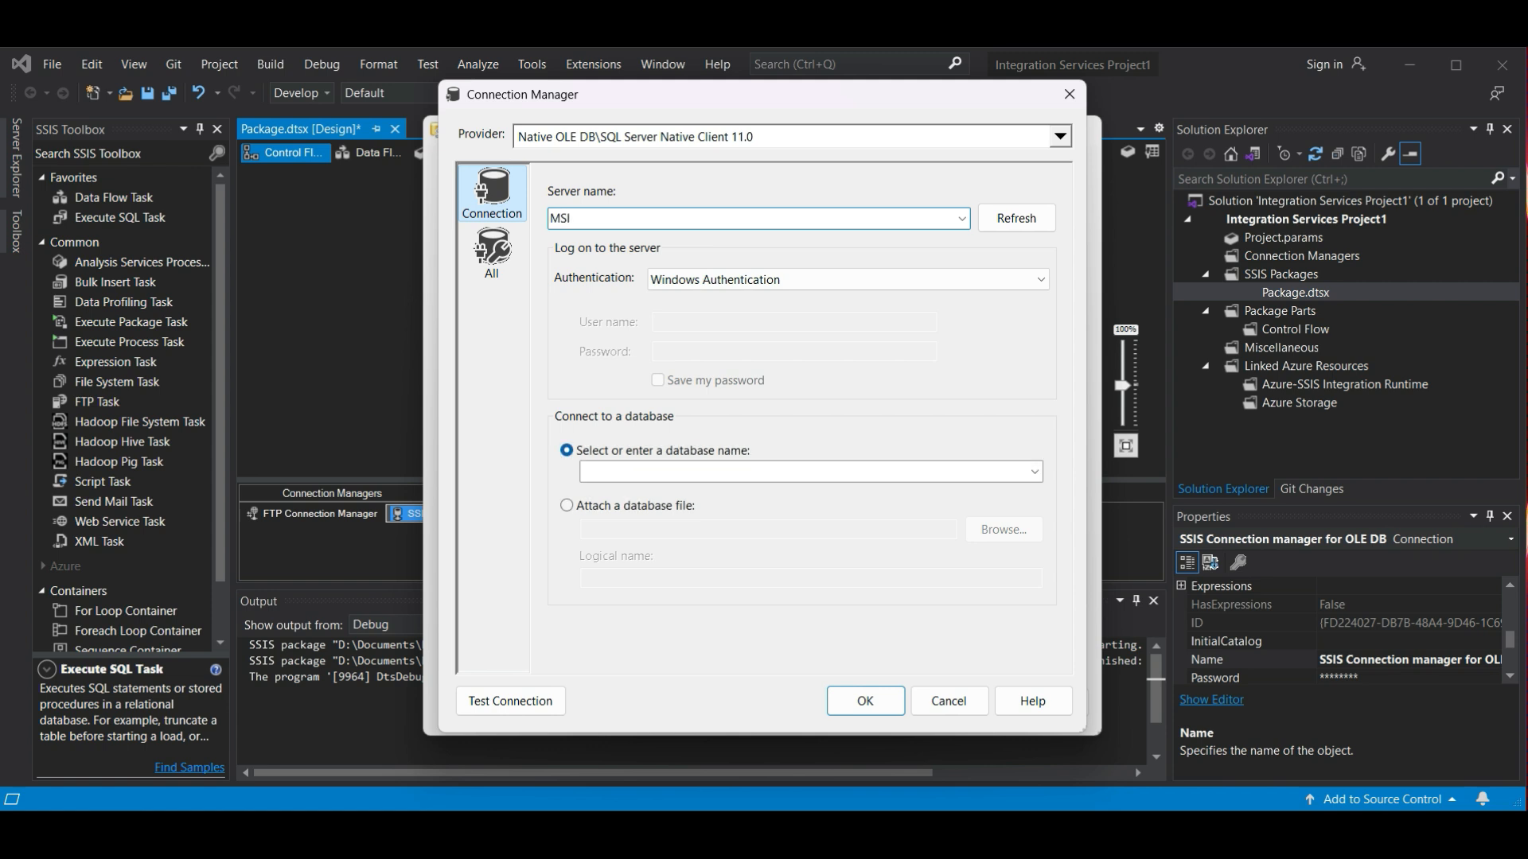
- Use SQL Server Authentication with user name sa, enter the account password and turn on saving the password
{"action": "left_click", "coordinate": [848, 280]}
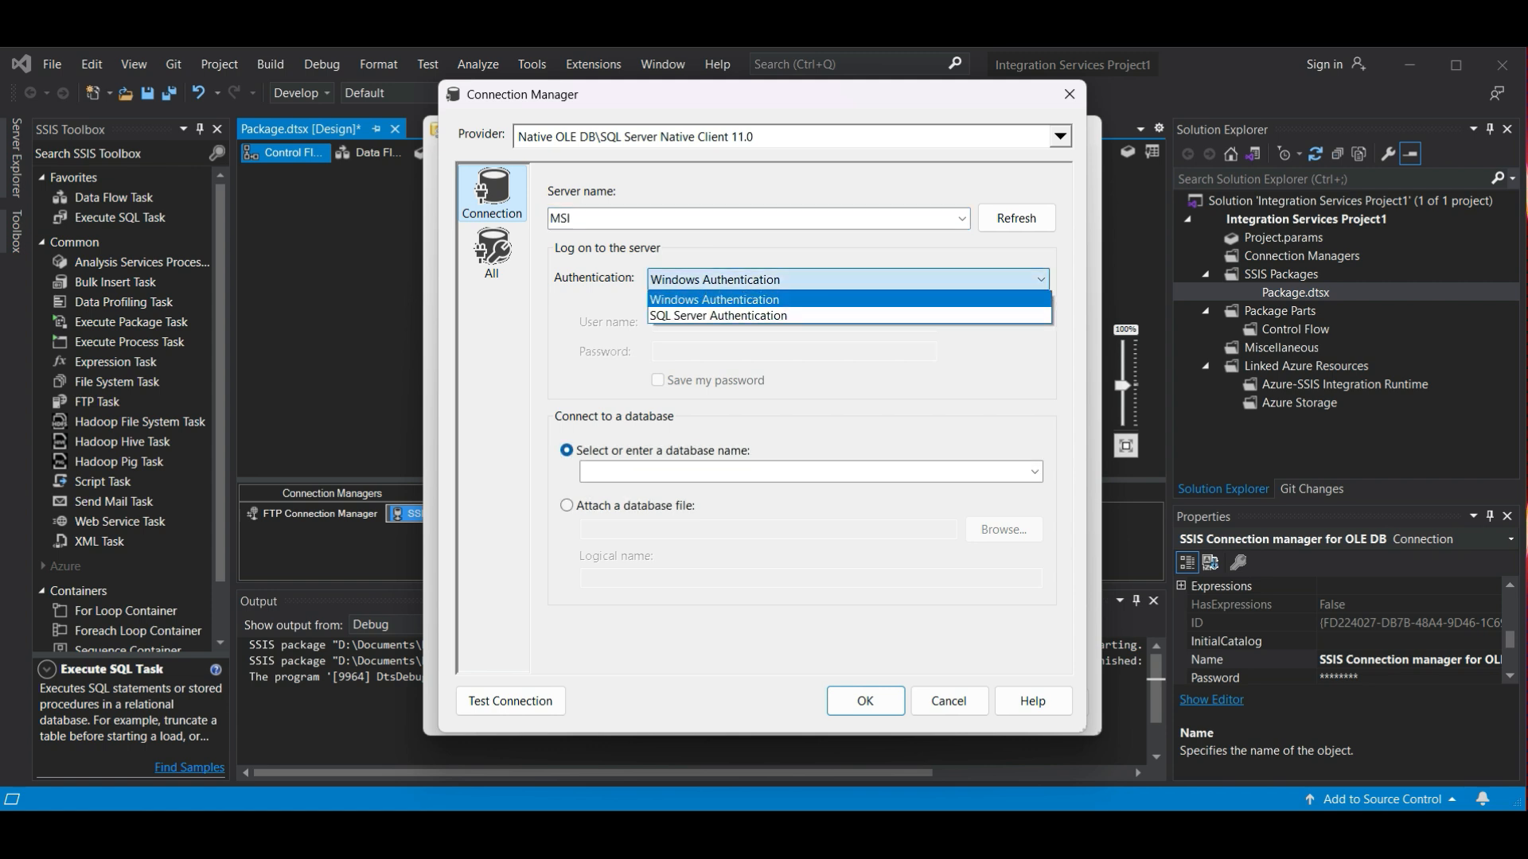
{"action": "left_click", "coordinate": [764, 316]}
{"action": "left_click", "coordinate": [794, 323]}
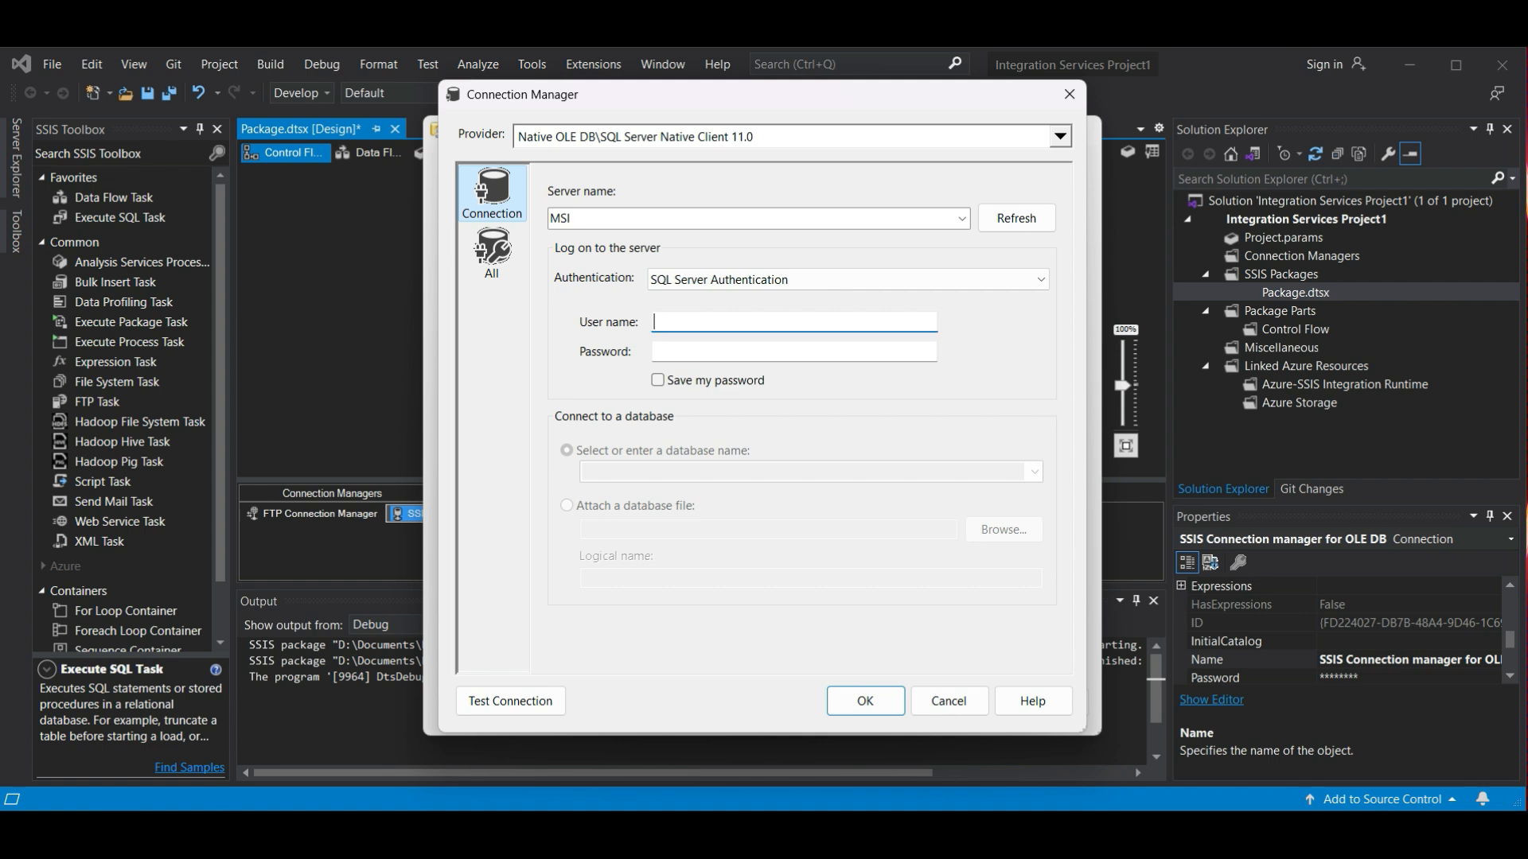
{"action": "type", "text": "sa"}
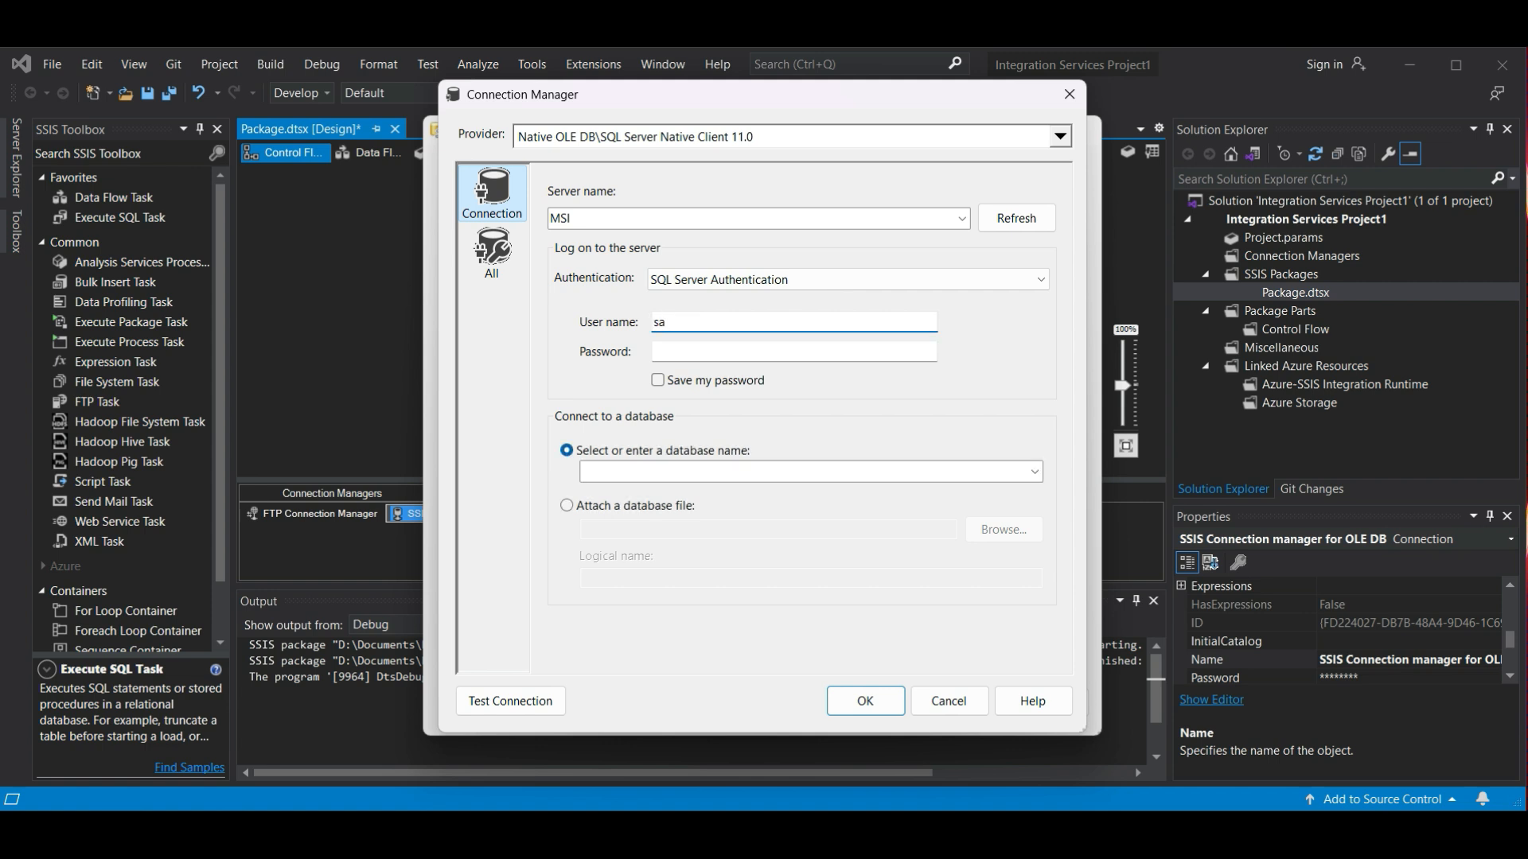
{"action": "key", "text": "Tab"}
{"action": "key", "text": "ctrl+v"}
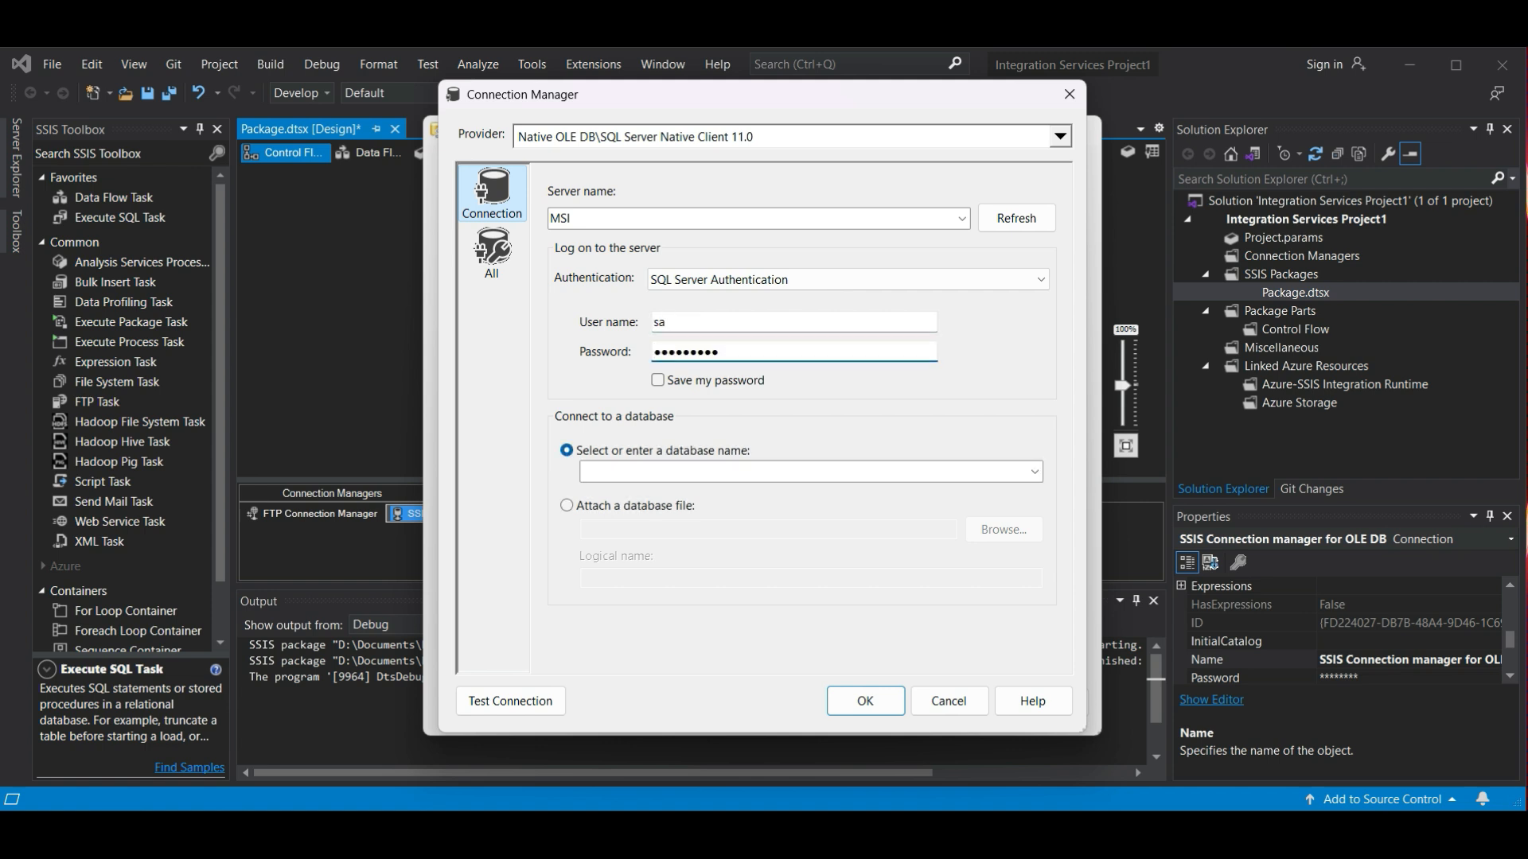
{"action": "left_click", "coordinate": [658, 380]}
- Set the connection's database to Test_SSIS, test the connection and save it as the task's connection
{"action": "left_click", "coordinate": [809, 472]}
{"action": "type", "text": "Test_SSIS"}
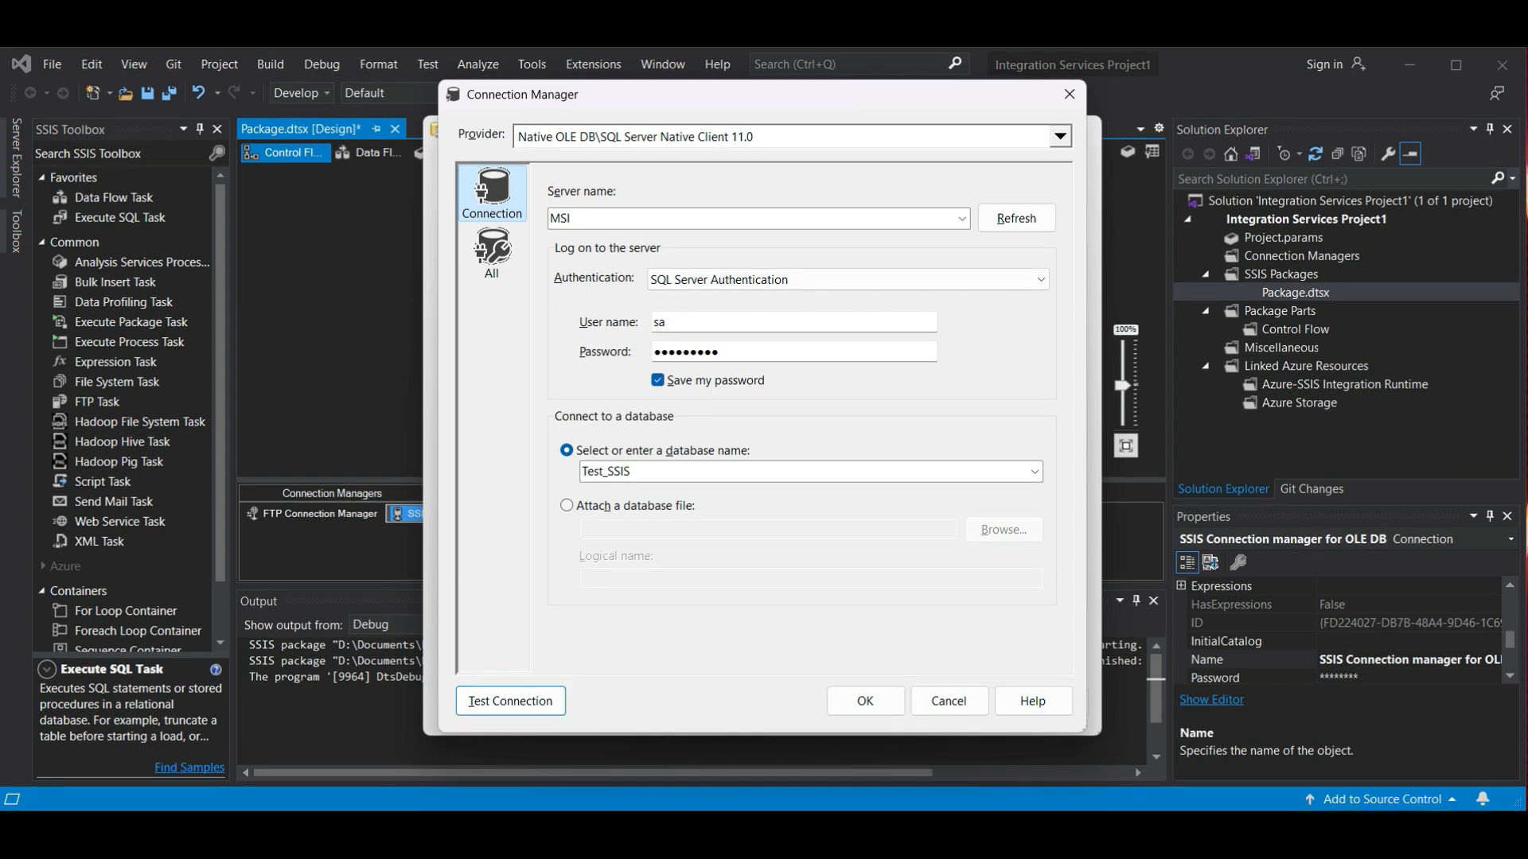
{"action": "left_click", "coordinate": [510, 701]}
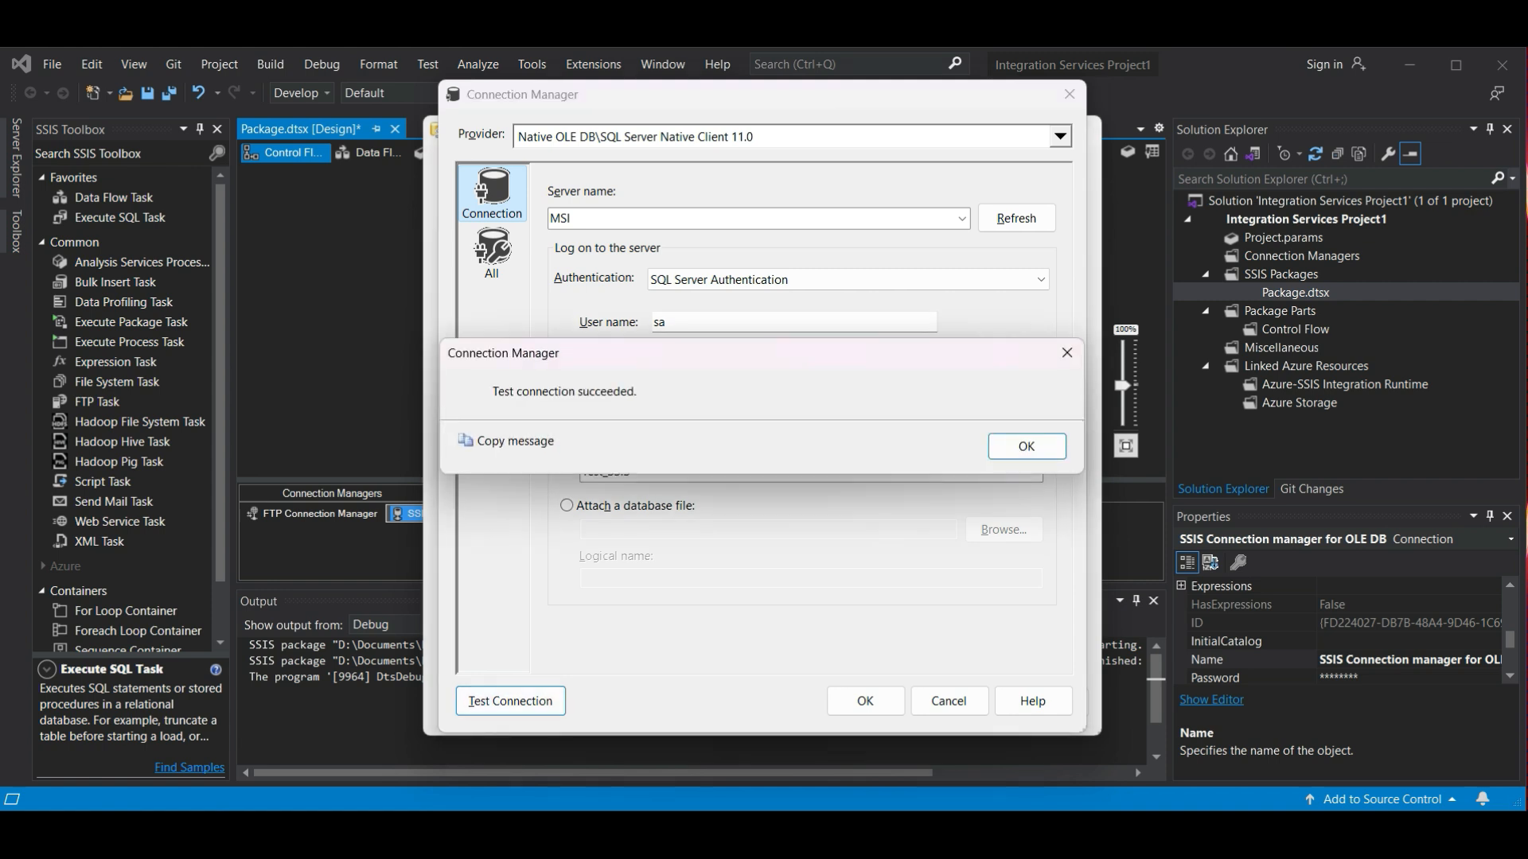
{"action": "key", "text": "Return"}
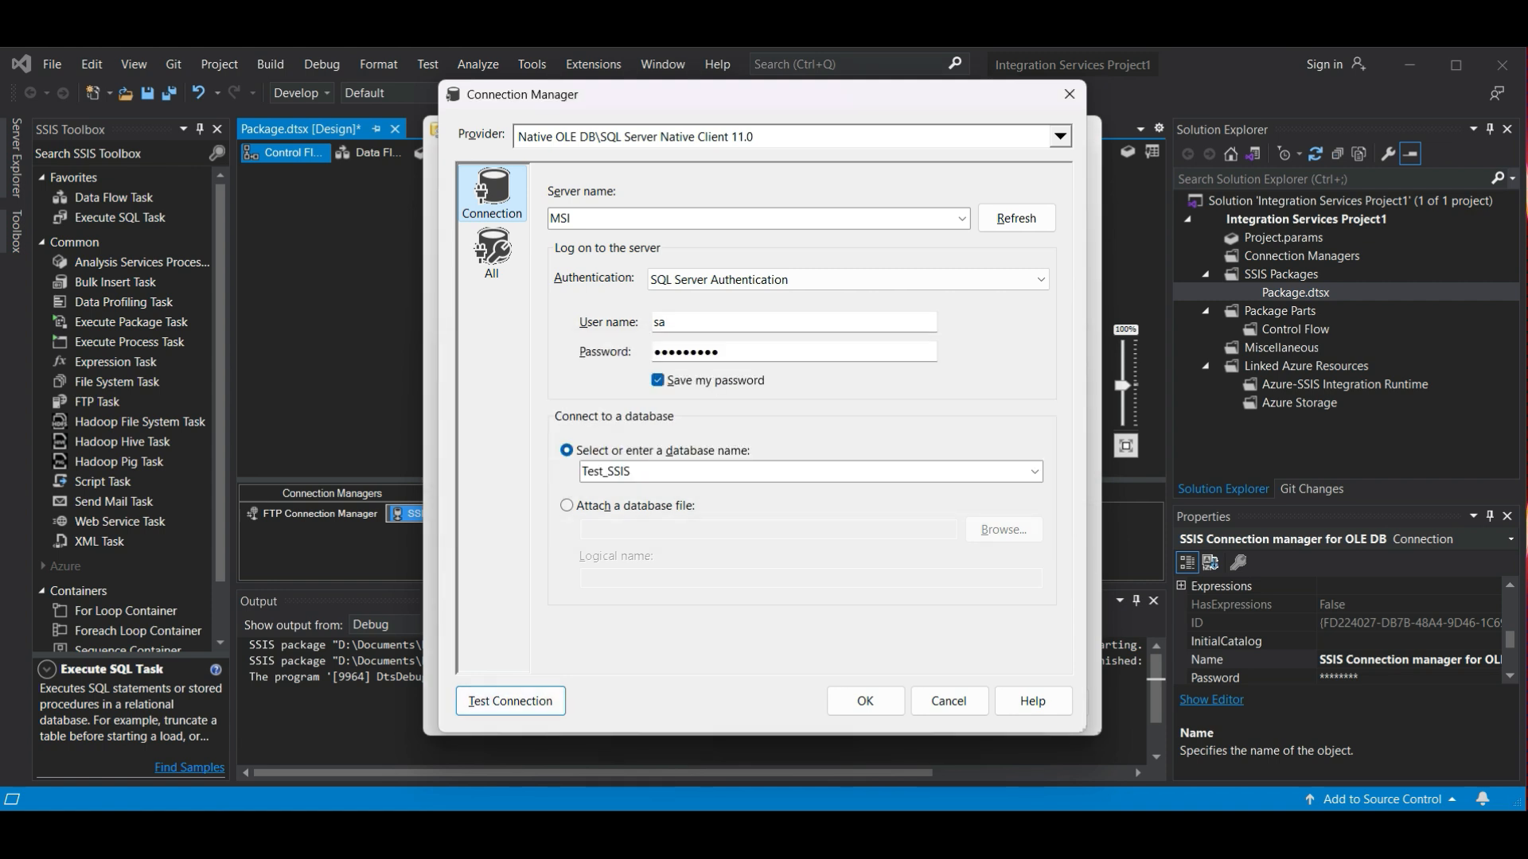
{"action": "key", "text": "Return"}
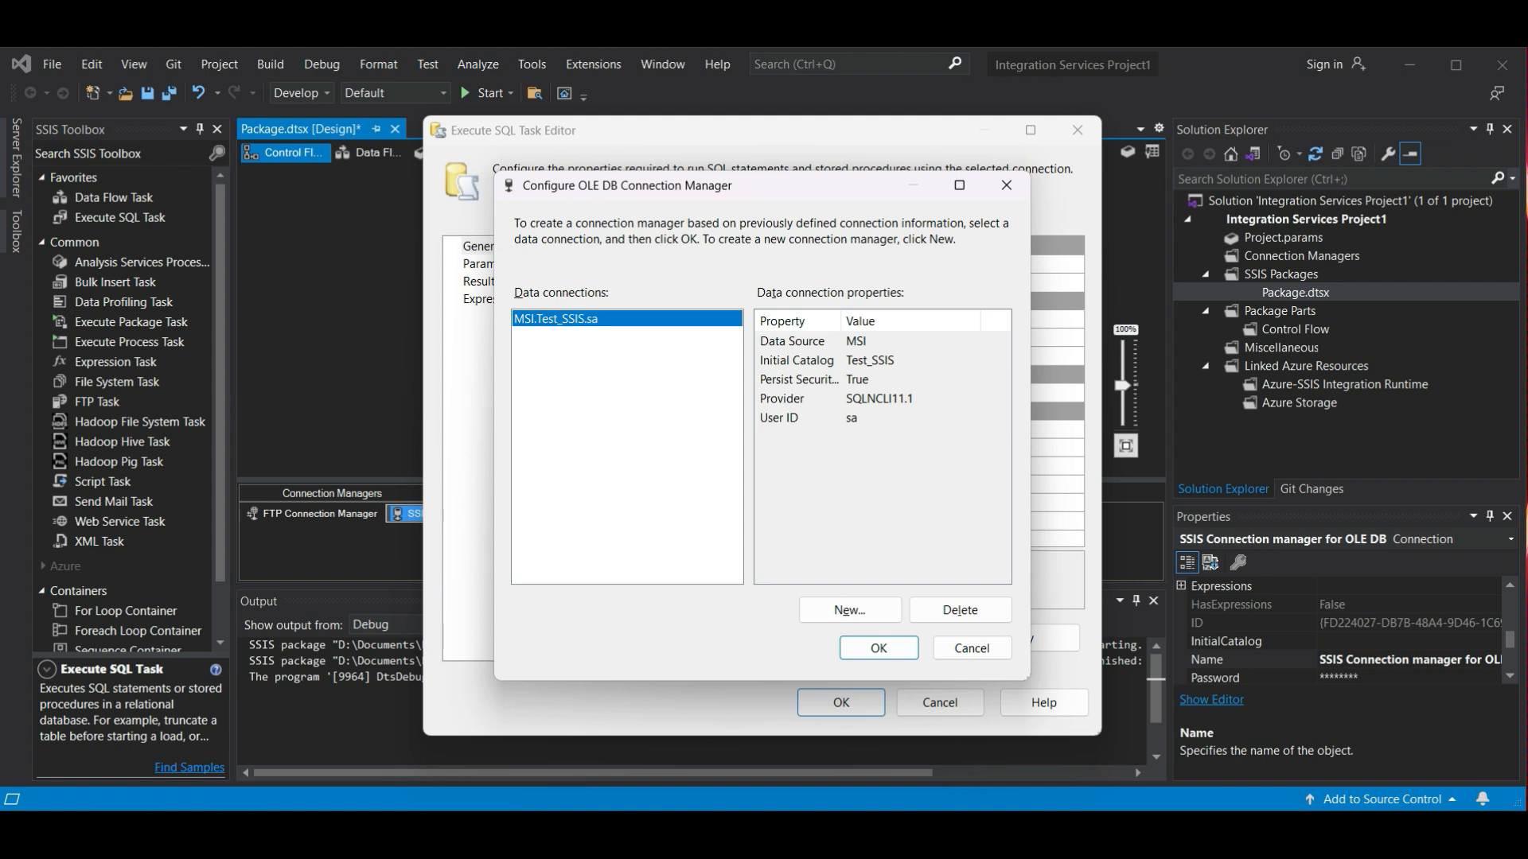
{"action": "key", "text": "Return"}
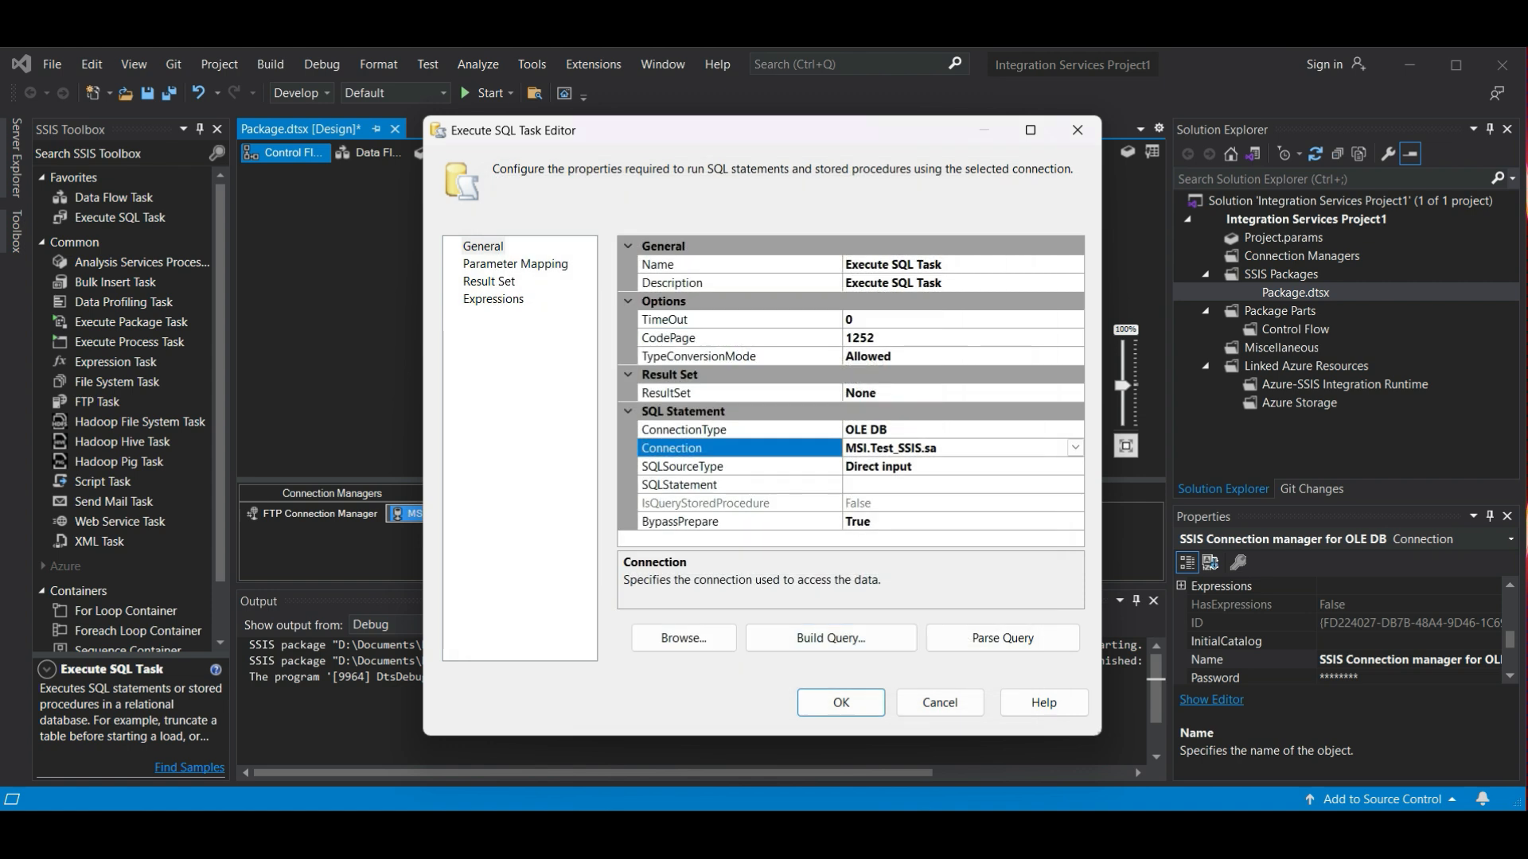
- Set the SQLStatement to create table Employees with Name, Address and Job as VARCHAR(255), and Age and Income as INT
{"action": "key", "text": "alt+Tab"}
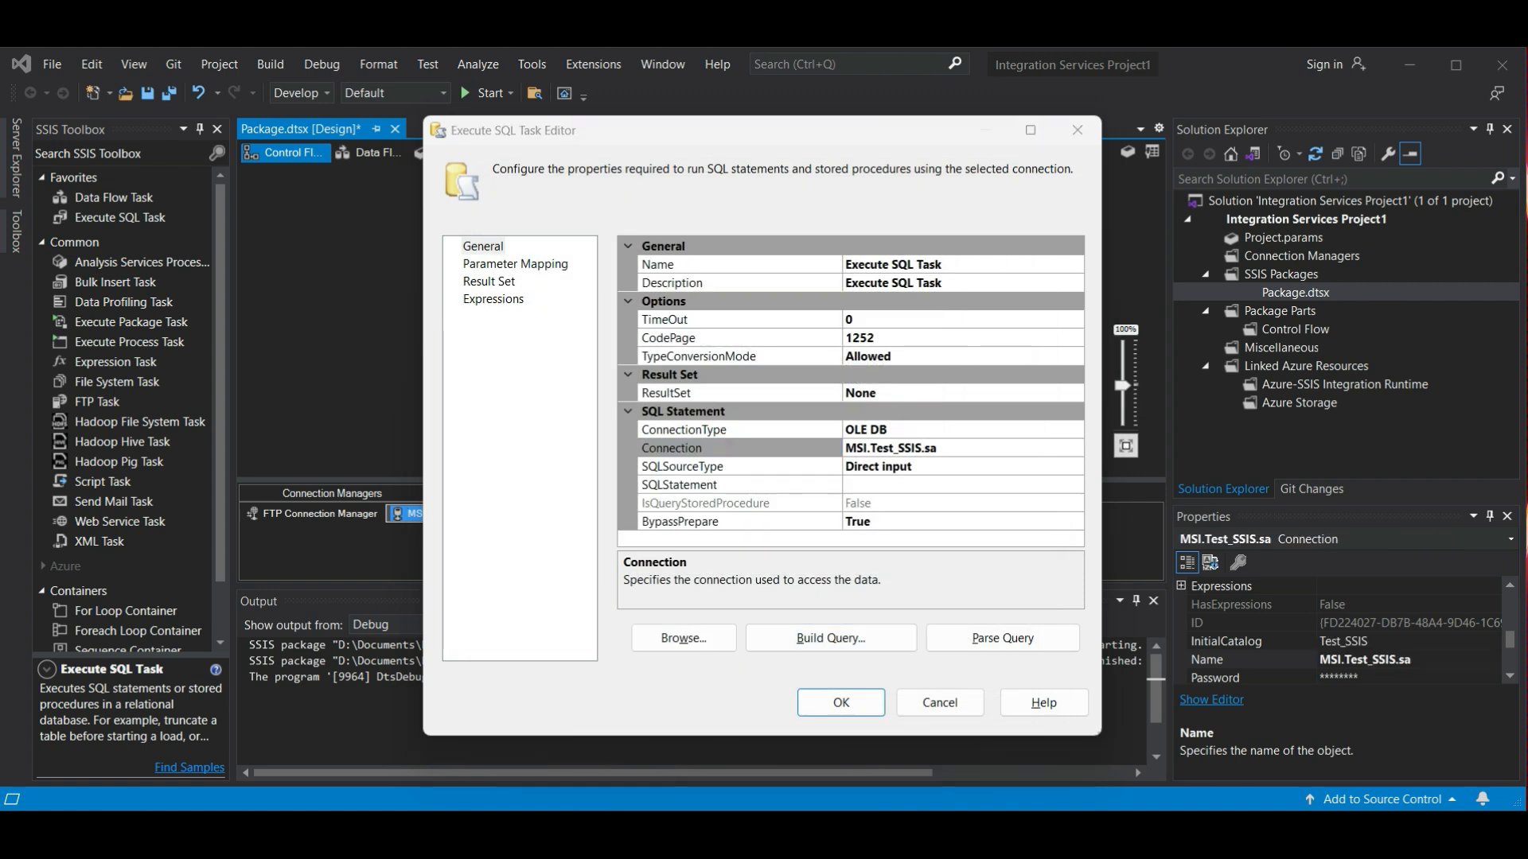
{"action": "left_click", "coordinate": [1074, 486]}
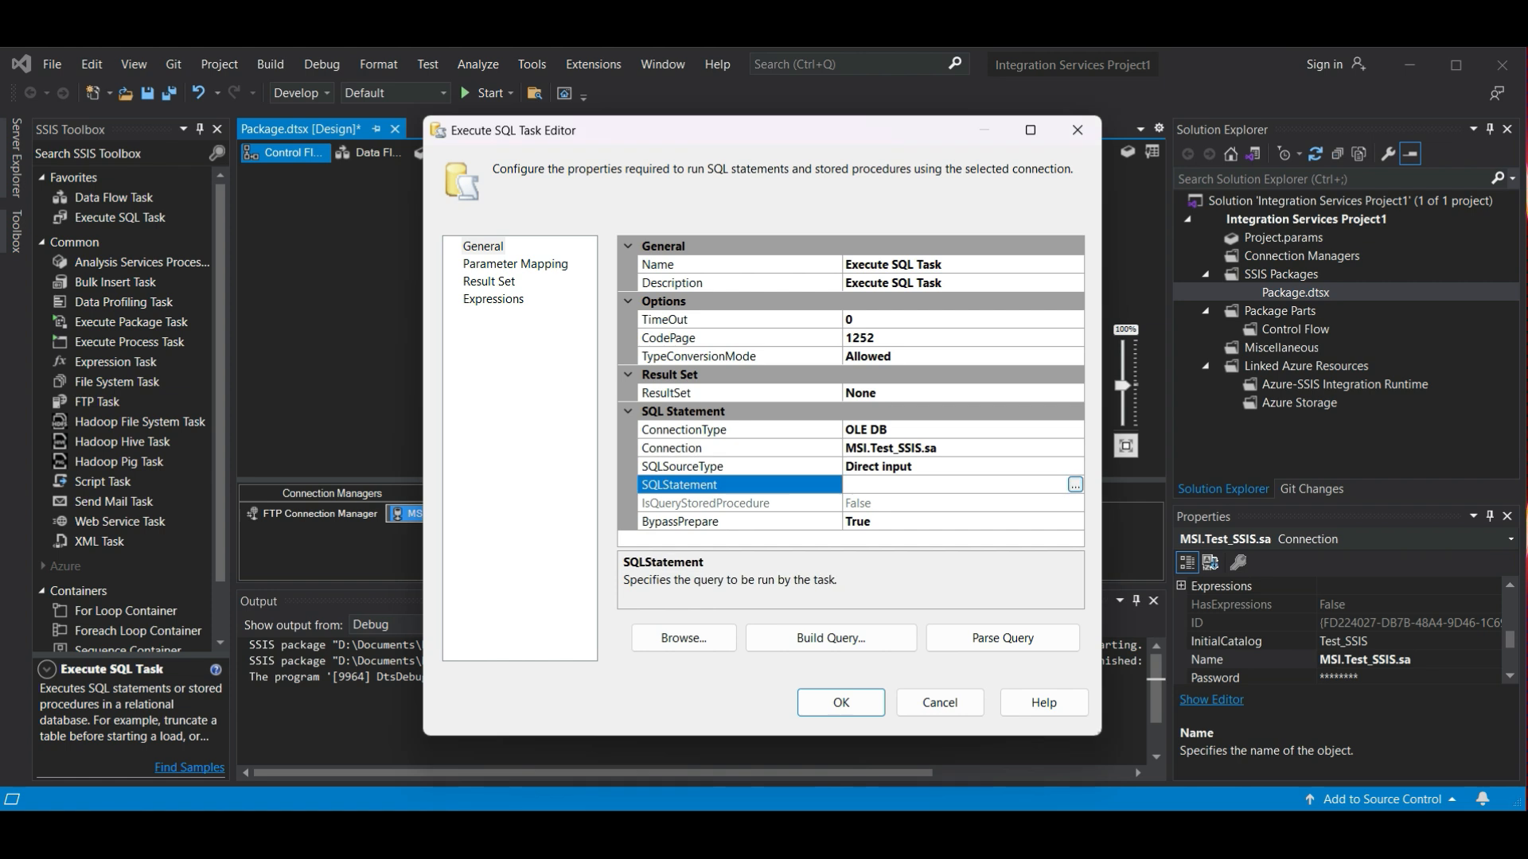
{"action": "left_click", "coordinate": [1077, 485]}
{"action": "type", "text": "CREATE TABLE Employees ( Name VARCHAR(255), Address VARCHAR(255), Age INT, Job VARCHAR(255), Income INT);"}
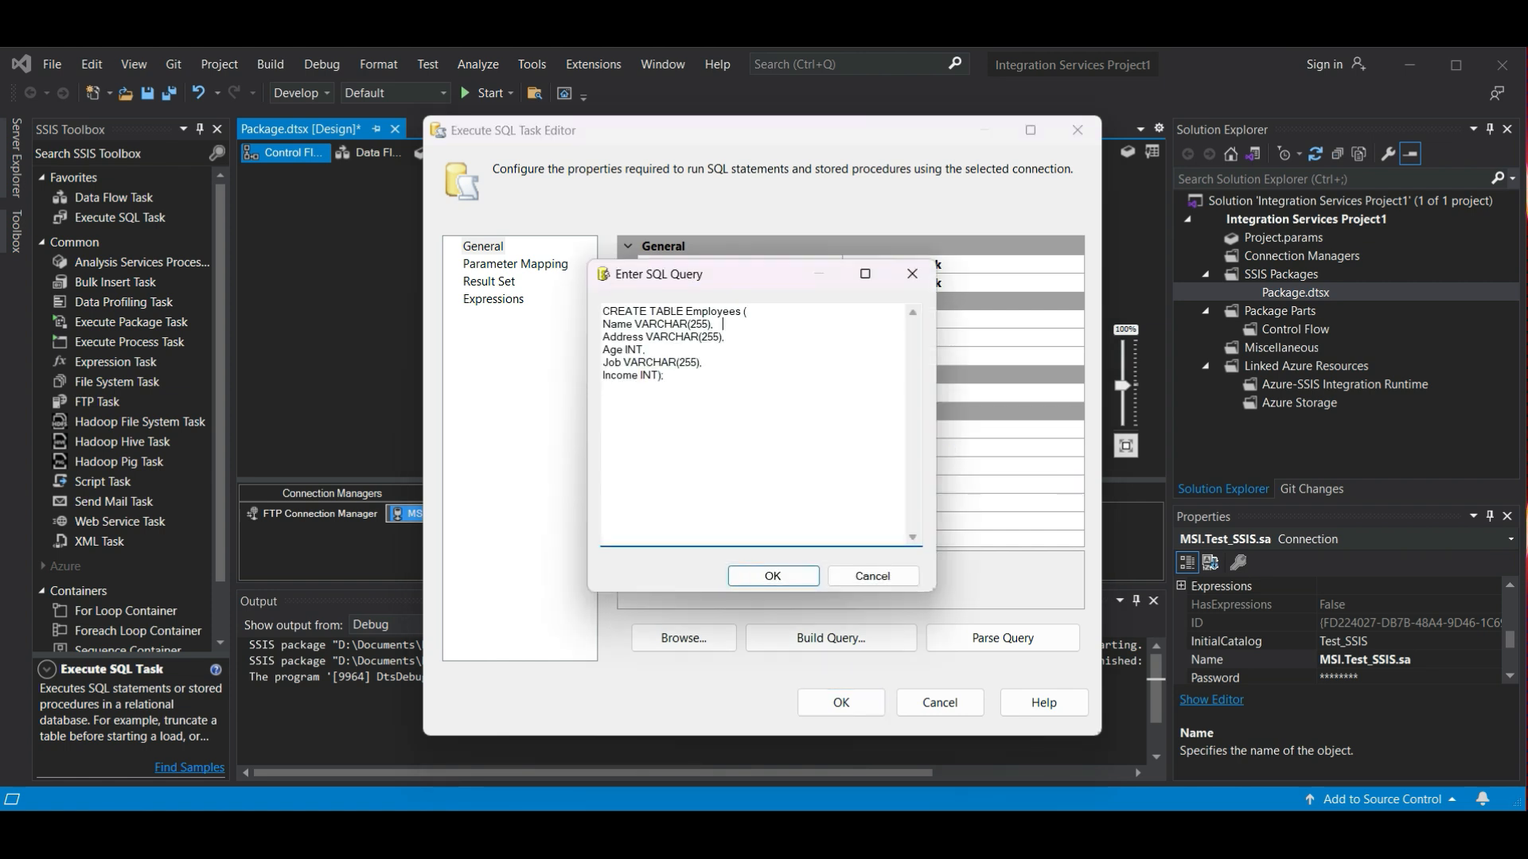
{"action": "left_click", "coordinate": [773, 576]}
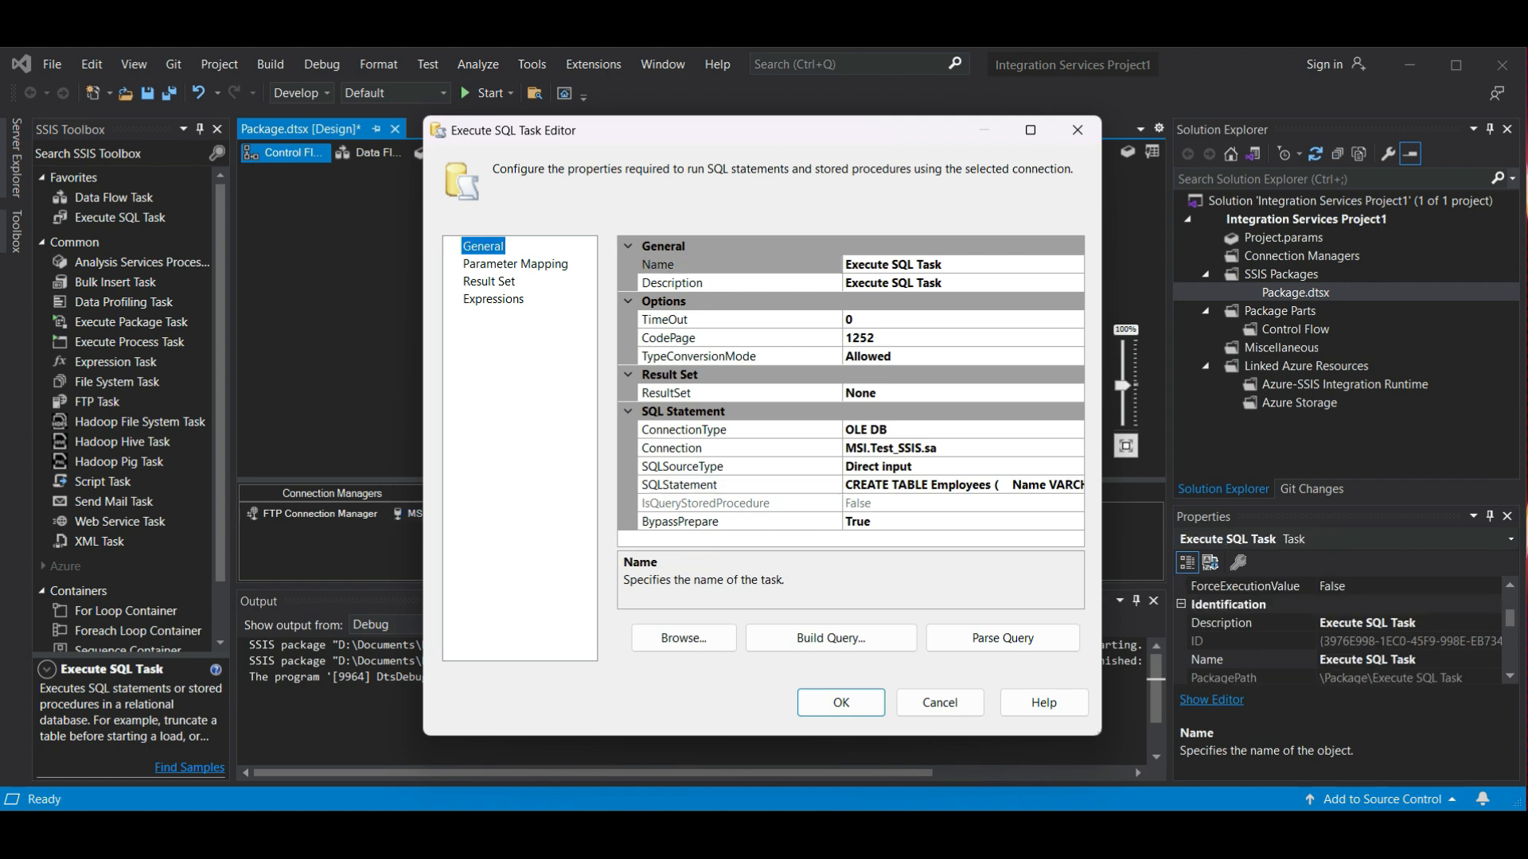
- Rename the Execute SQL Task as CreateTable, save its settings and align it beneath the FTP Task
{"action": "left_click", "coordinate": [949, 265]}
{"action": "left_click_drag", "start_coordinate": [948, 265], "coordinate": [845, 264]}
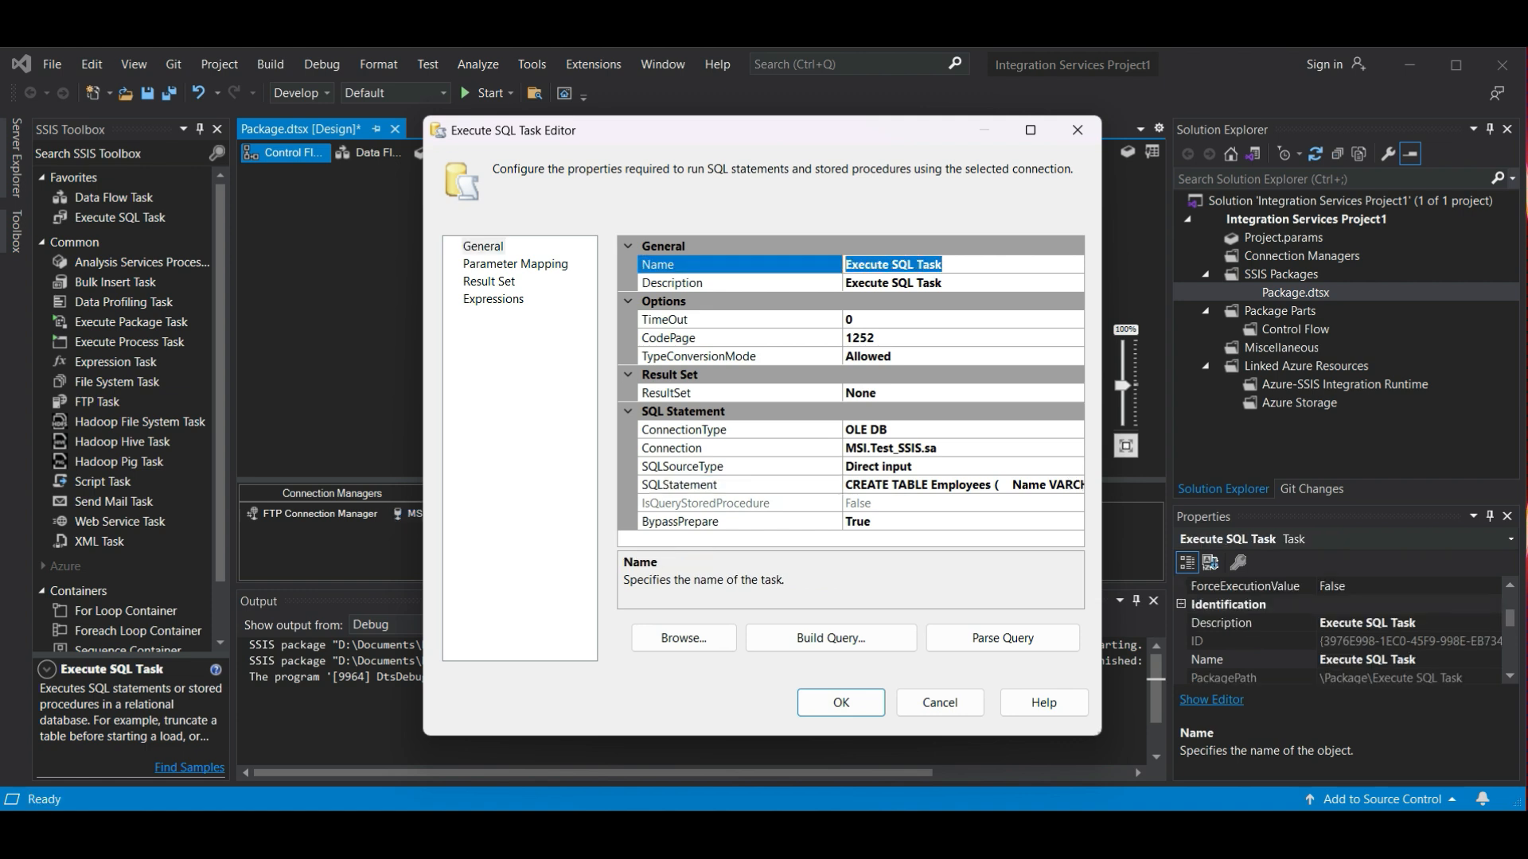
{"action": "type", "text": "CreateTable"}
{"action": "left_click", "coordinate": [841, 702]}
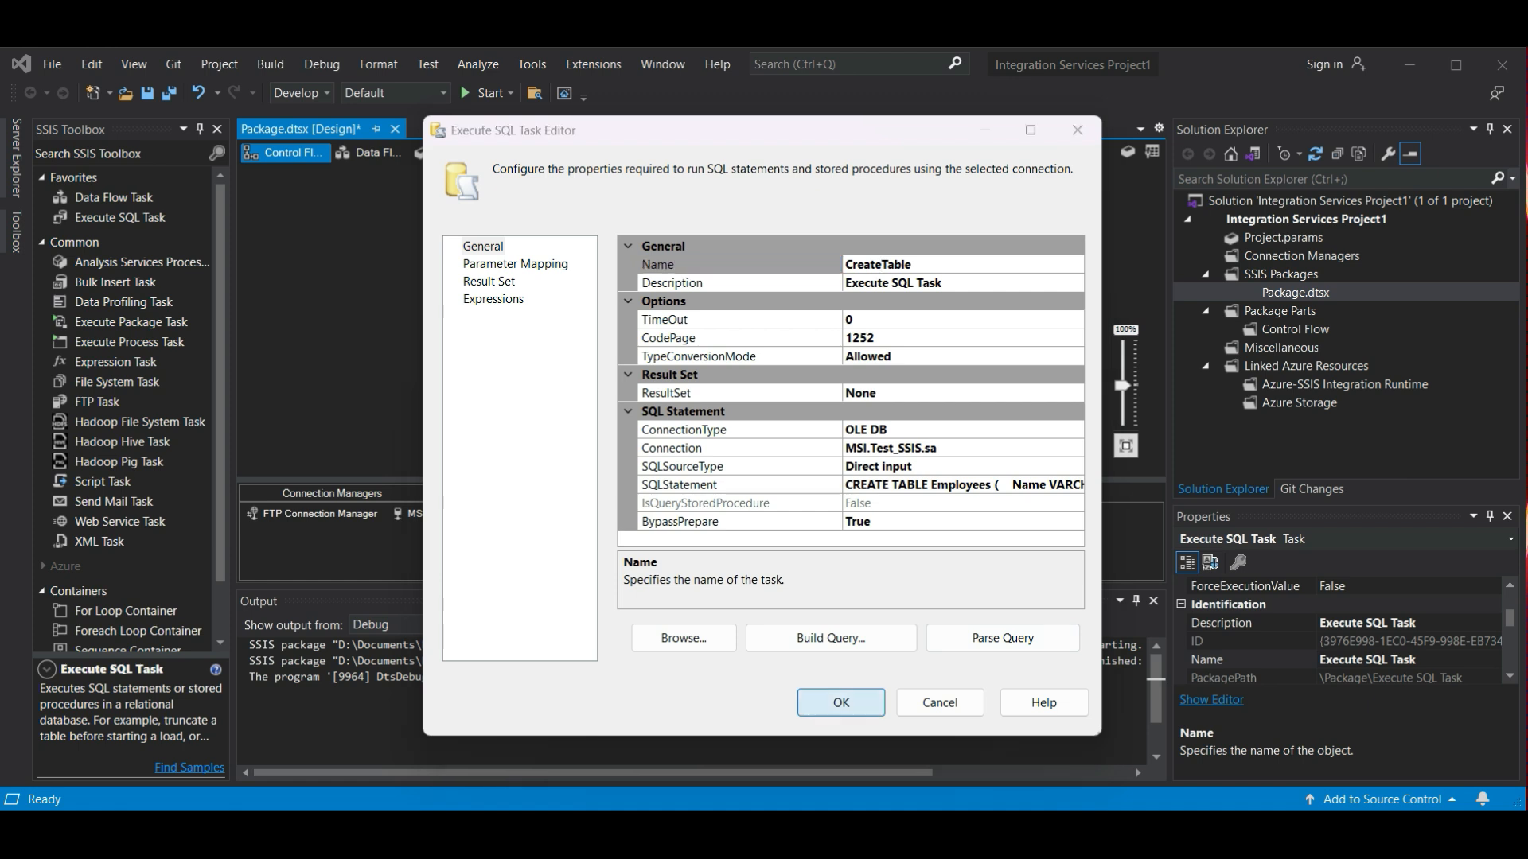
{"action": "left_click_drag", "start_coordinate": [510, 352], "coordinate": [518, 349]}
{"action": "left_click", "coordinate": [677, 342]}
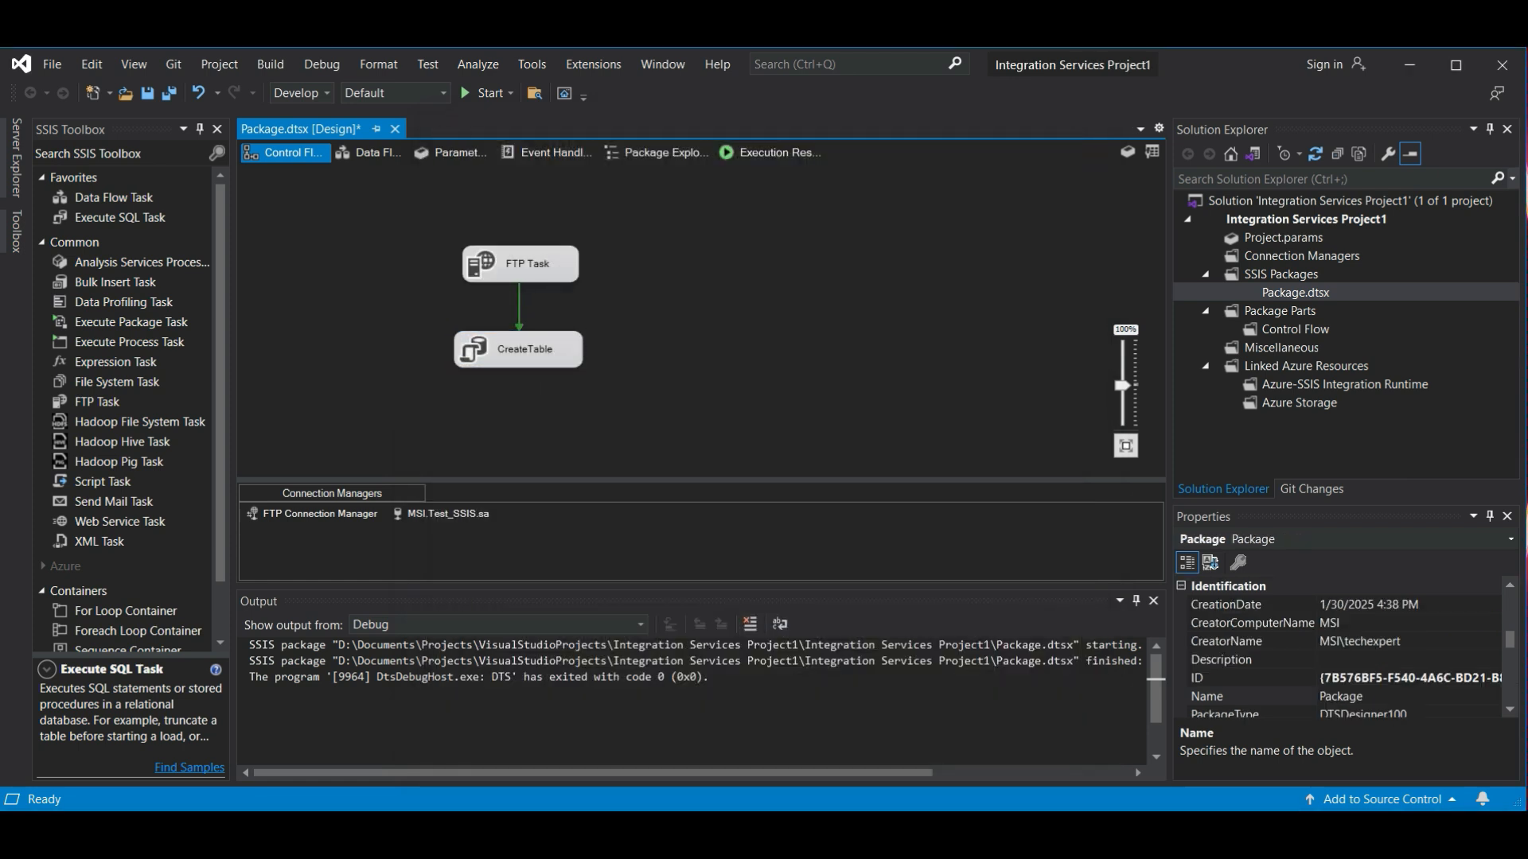
- Disable the FTP Task, run the package and return to design mode
{"action": "key", "text": "alt"}
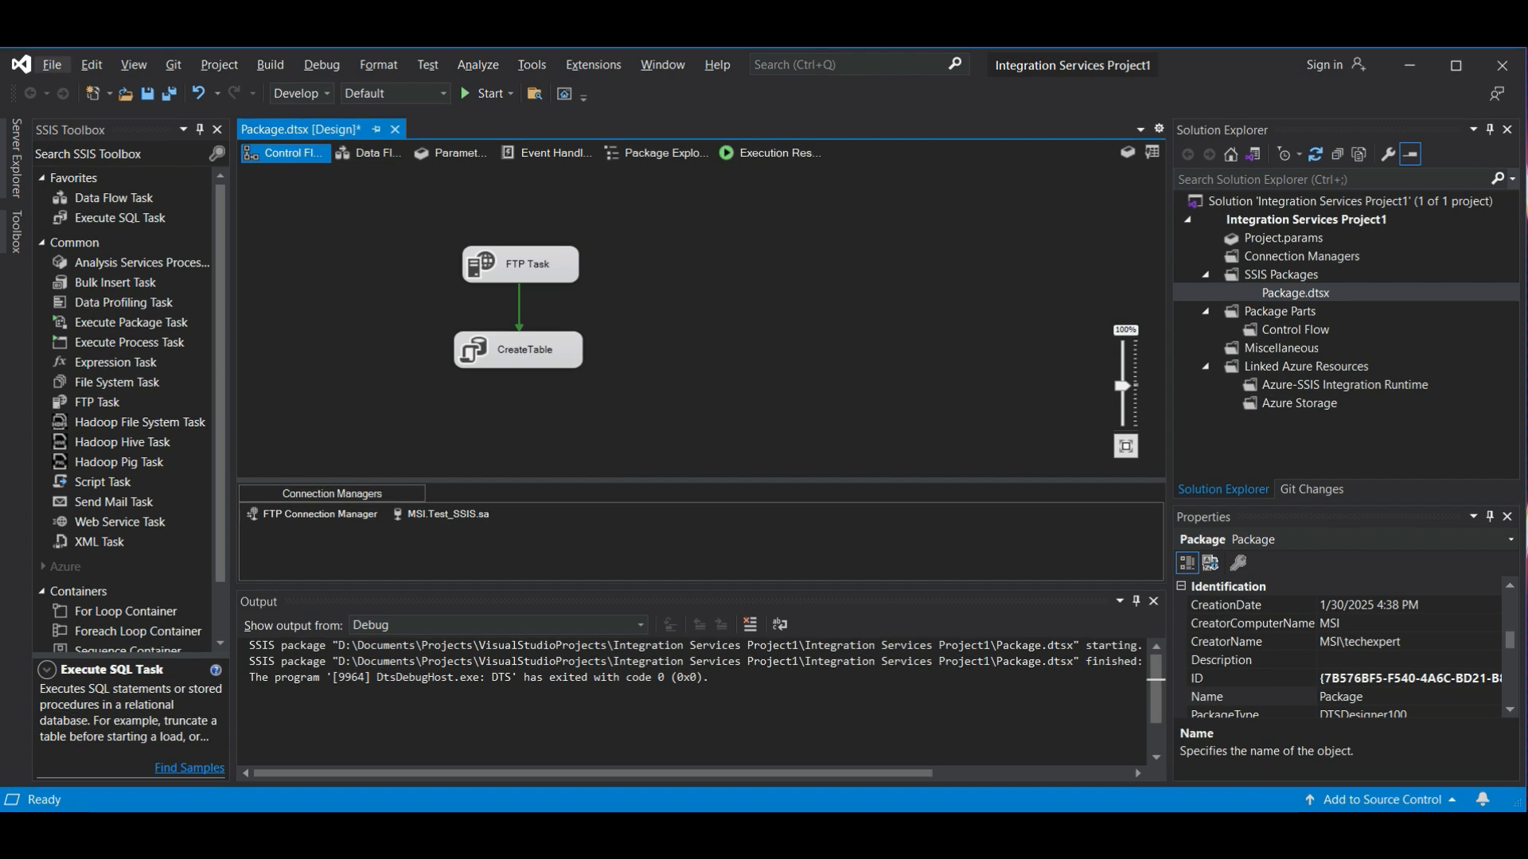
{"action": "right_click", "coordinate": [548, 271]}
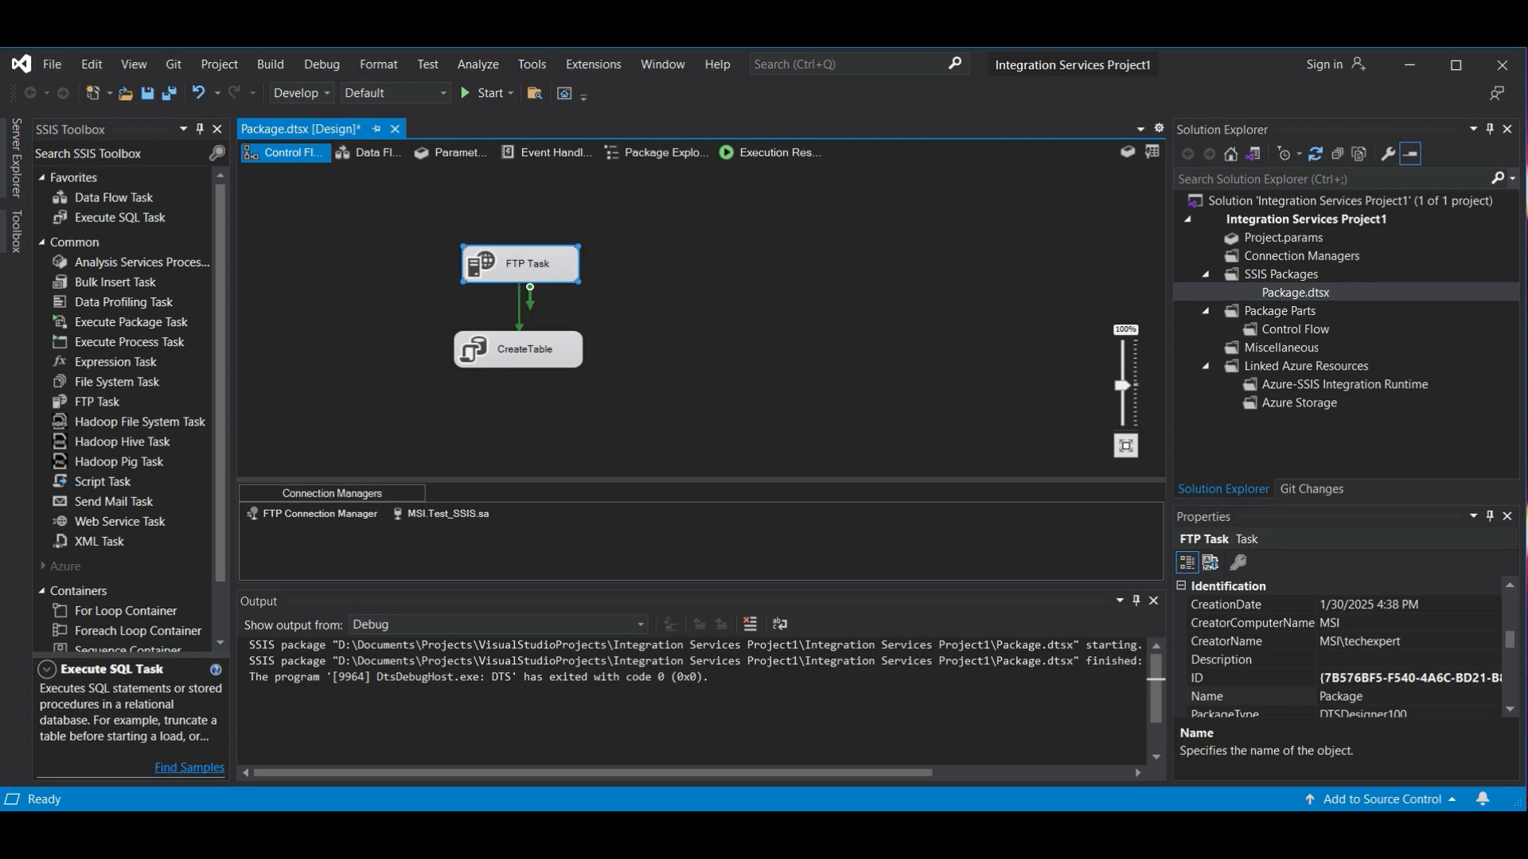
{"action": "left_click", "coordinate": [603, 306]}
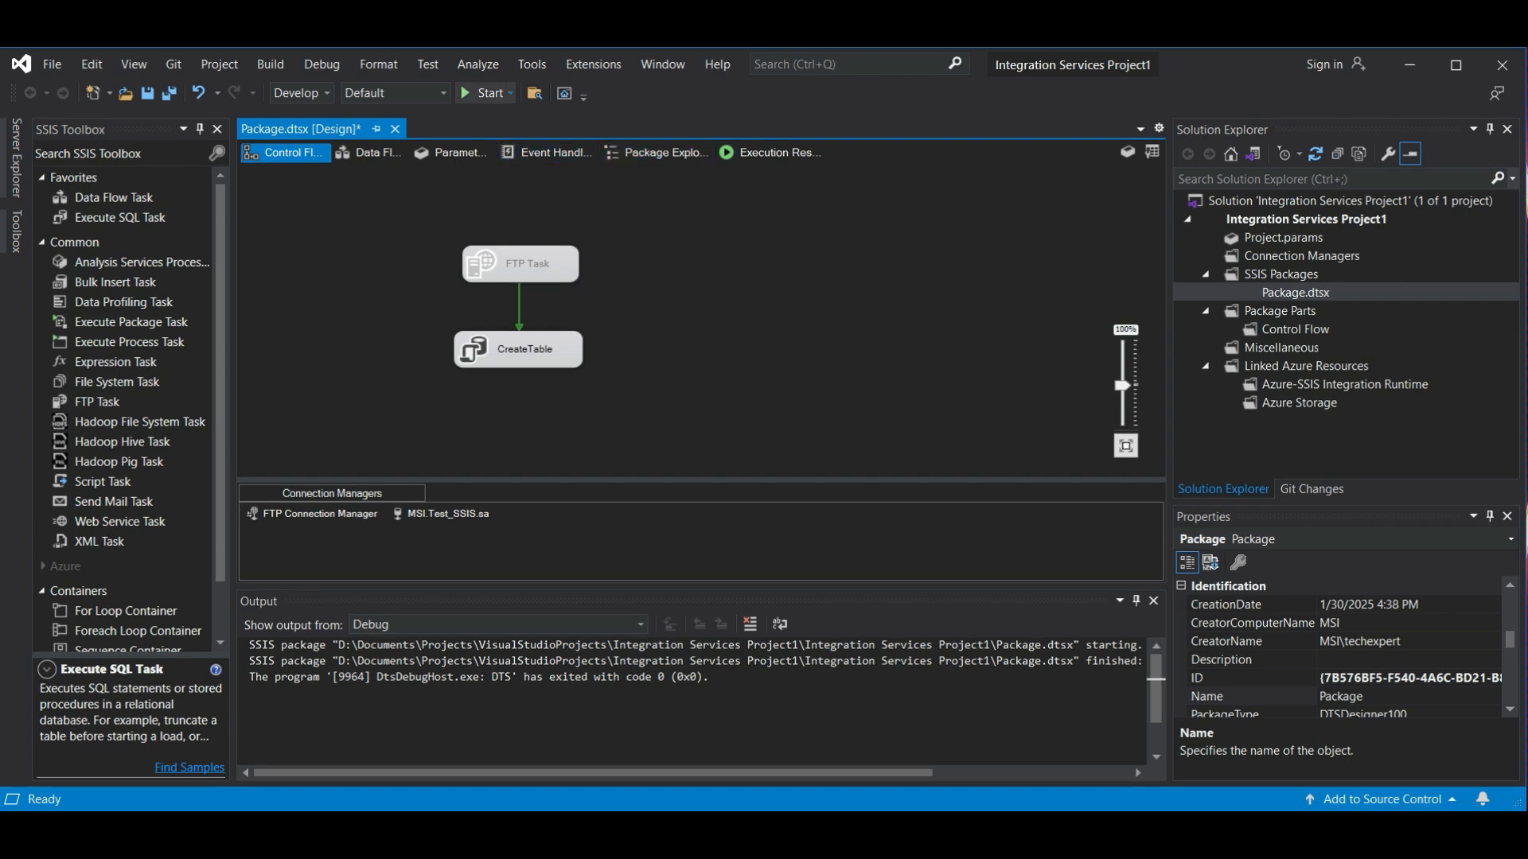
{"action": "left_click", "coordinate": [483, 92]}
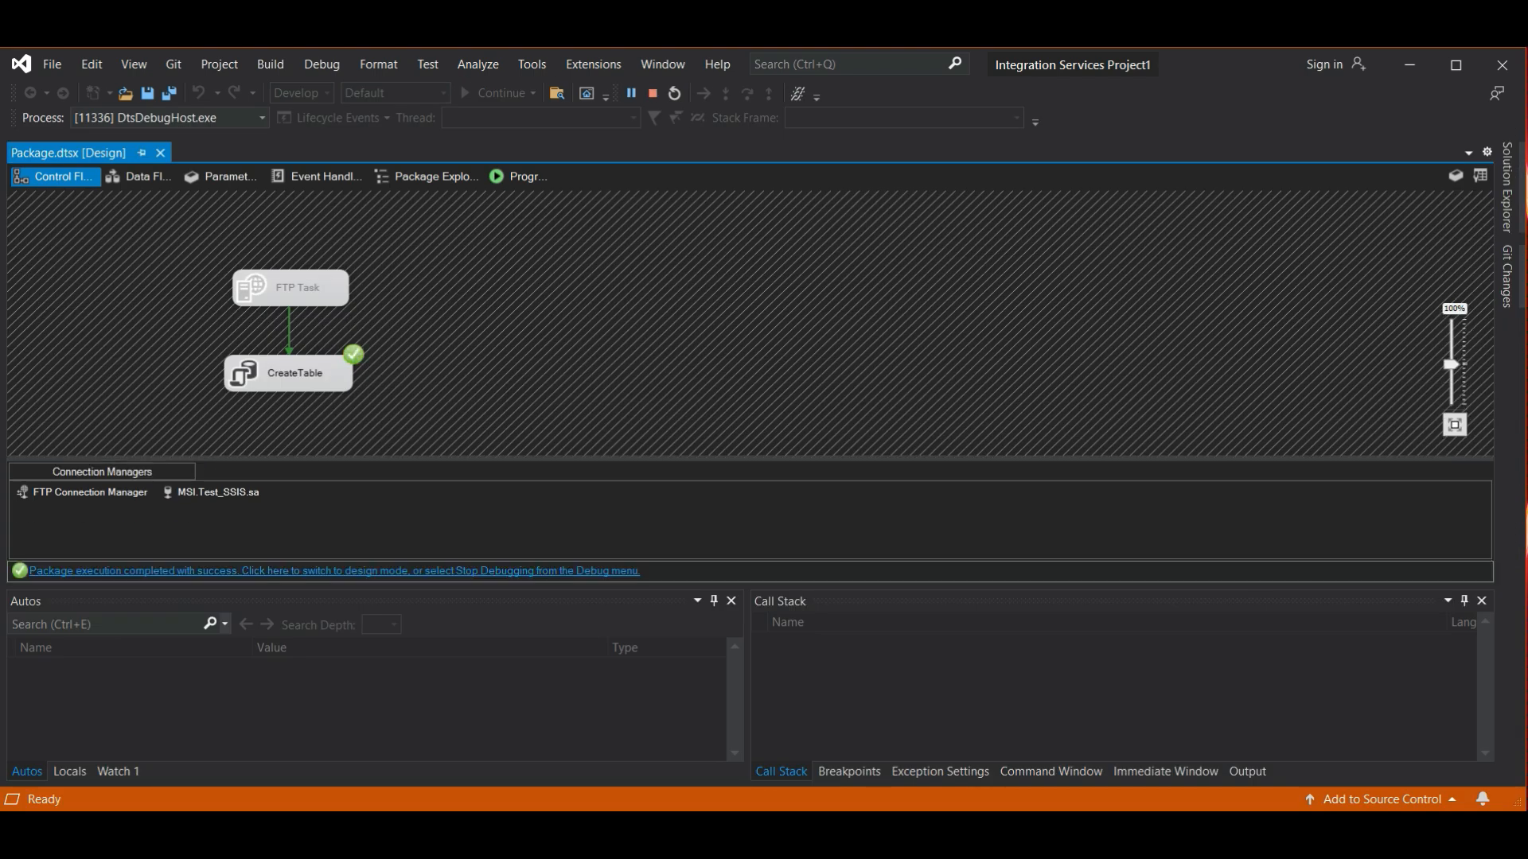
{"action": "left_click", "coordinate": [334, 571]}
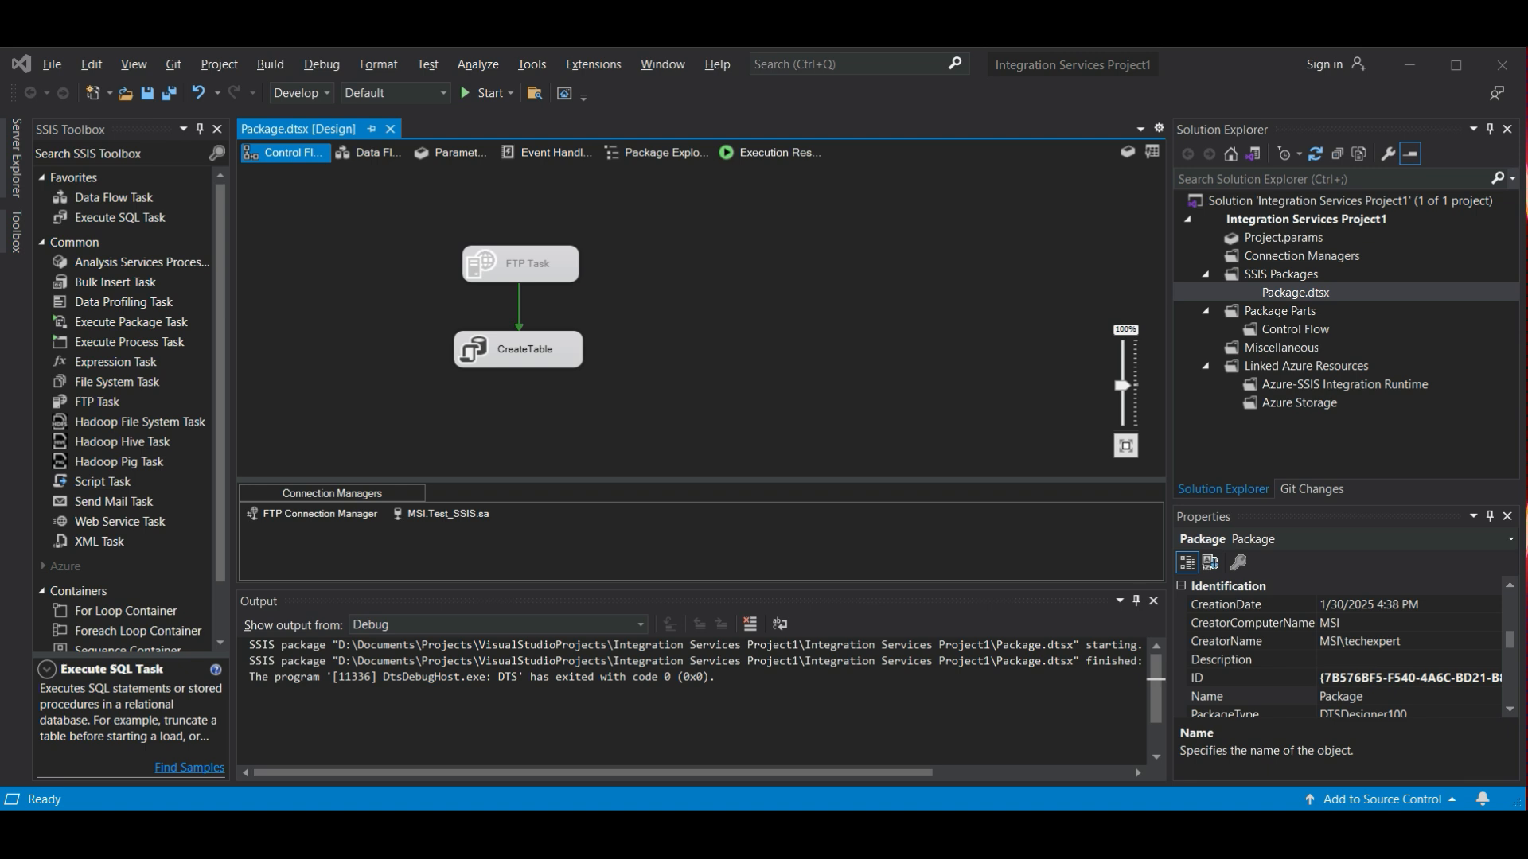
- Add a Data Flow Task below CreateTable, link CreateTable to it and open the new task for editing
{"action": "left_click", "coordinate": [114, 197]}
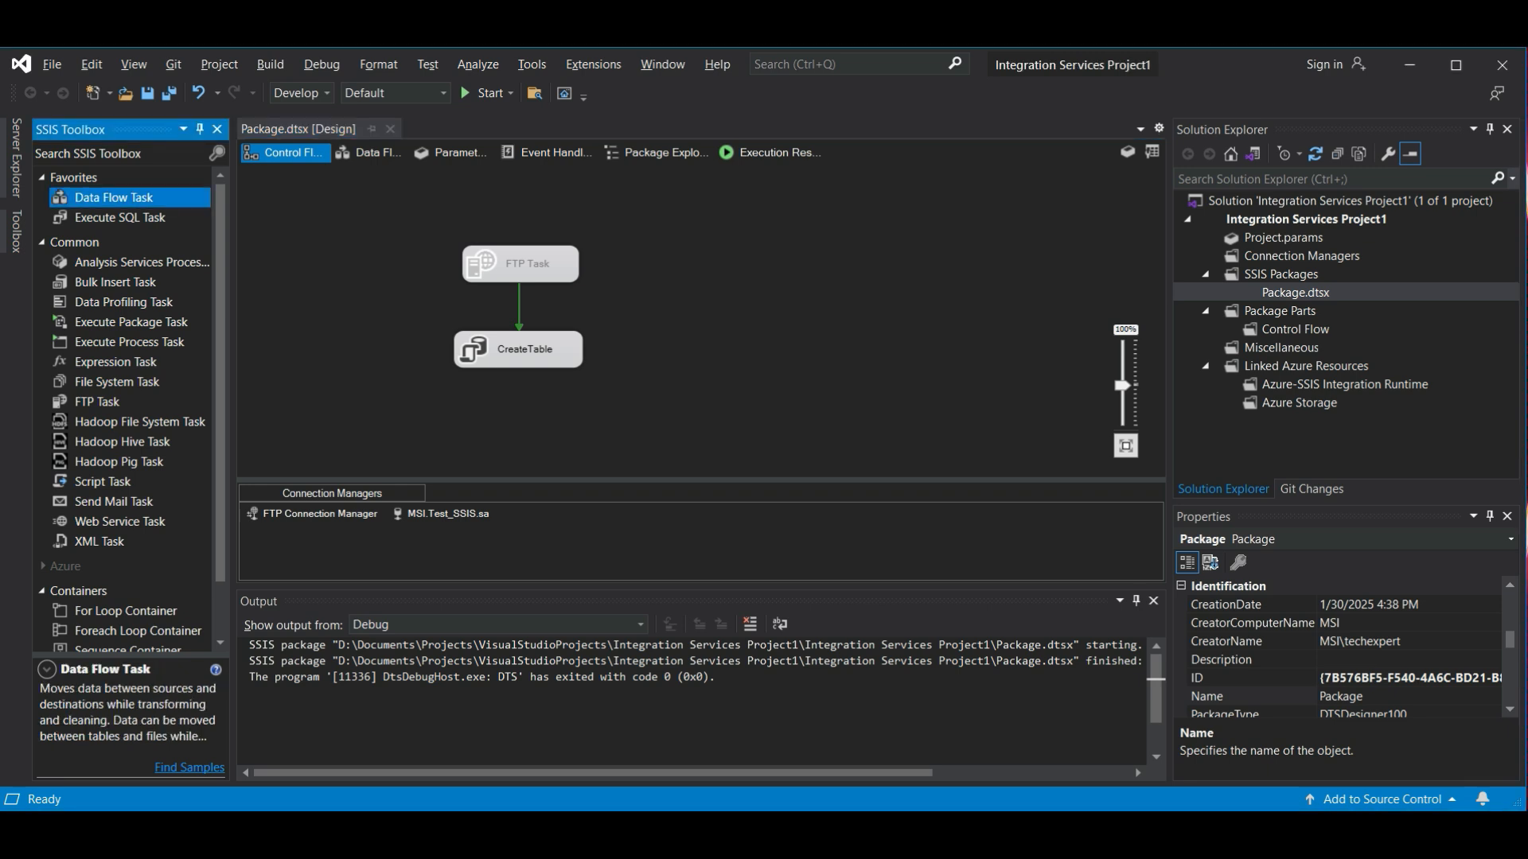
{"action": "left_click_drag", "start_coordinate": [114, 197], "coordinate": [519, 429]}
{"action": "left_click", "coordinate": [521, 317]}
{"action": "left_click_drag", "start_coordinate": [521, 352], "coordinate": [521, 404]}
{"action": "left_click", "coordinate": [541, 406]}
{"action": "right_click", "coordinate": [541, 406]}
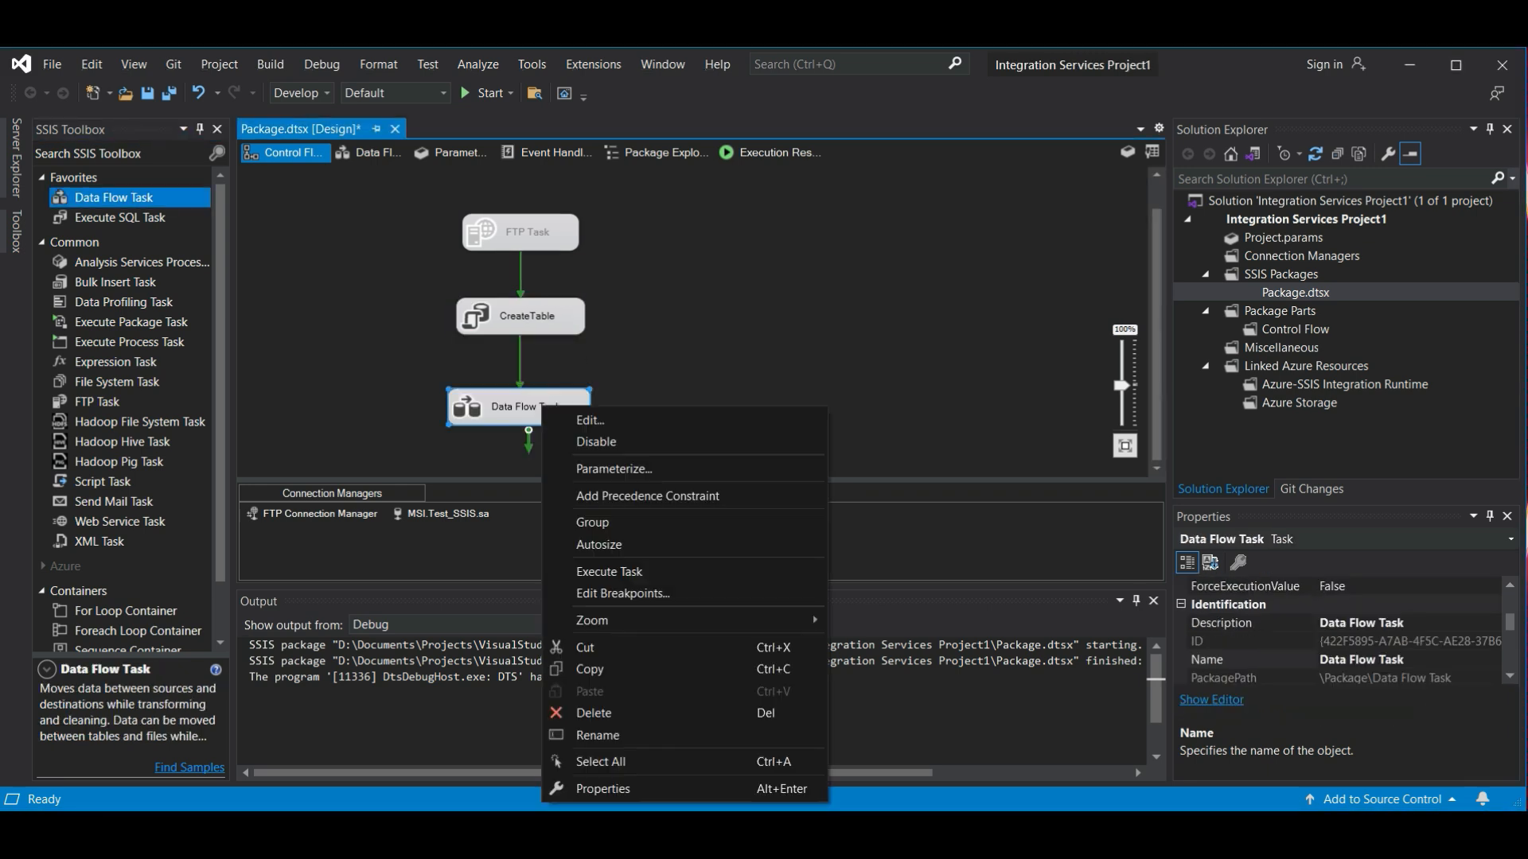
{"action": "left_click", "coordinate": [590, 419]}
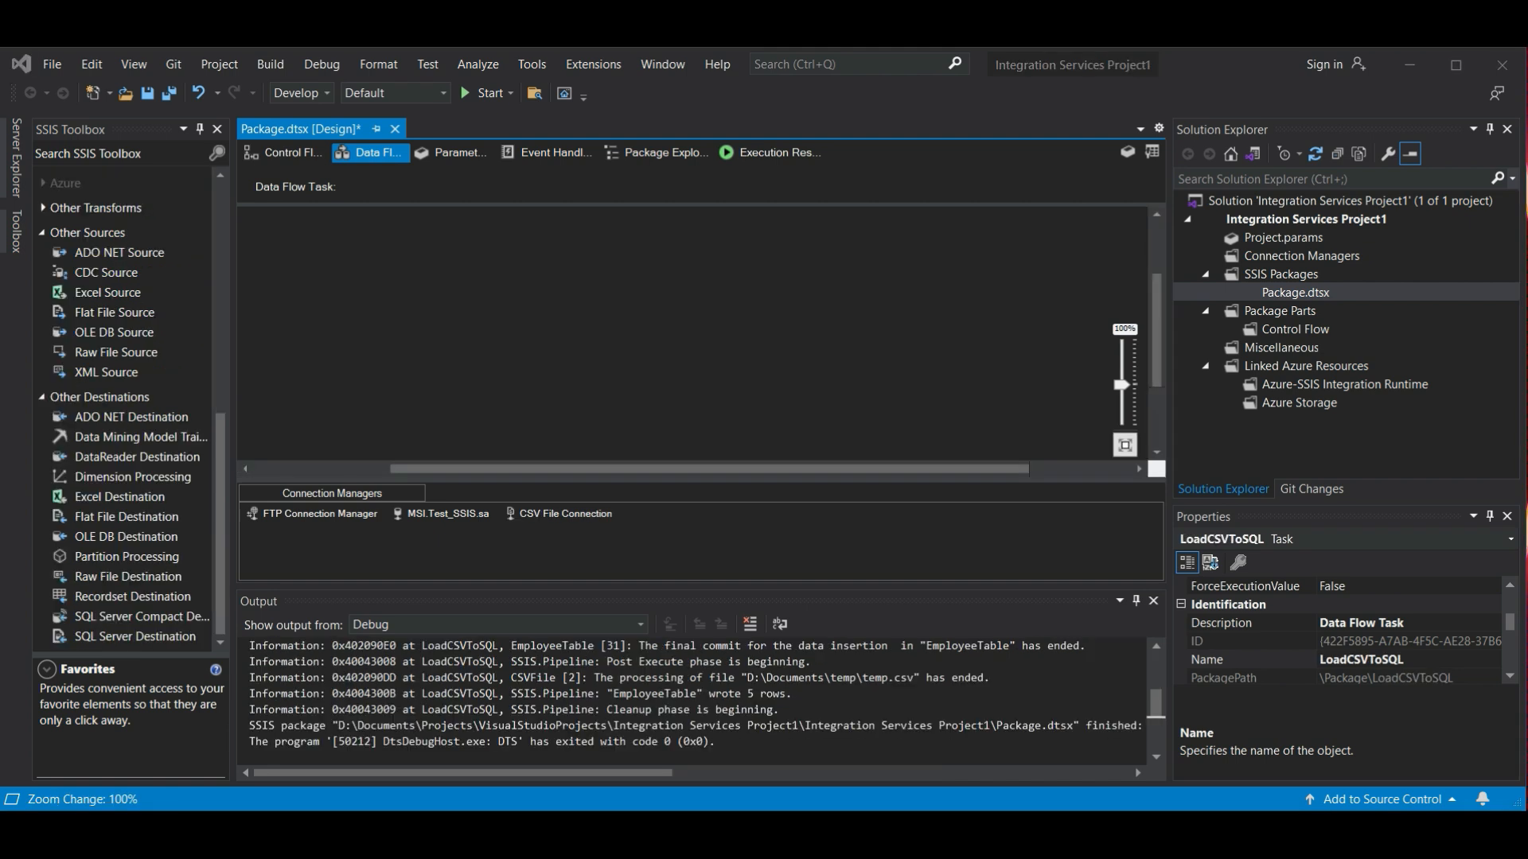
- Add a Flat File Source to the data flow and rename it as CSV File
{"action": "left_click", "coordinate": [115, 312]}
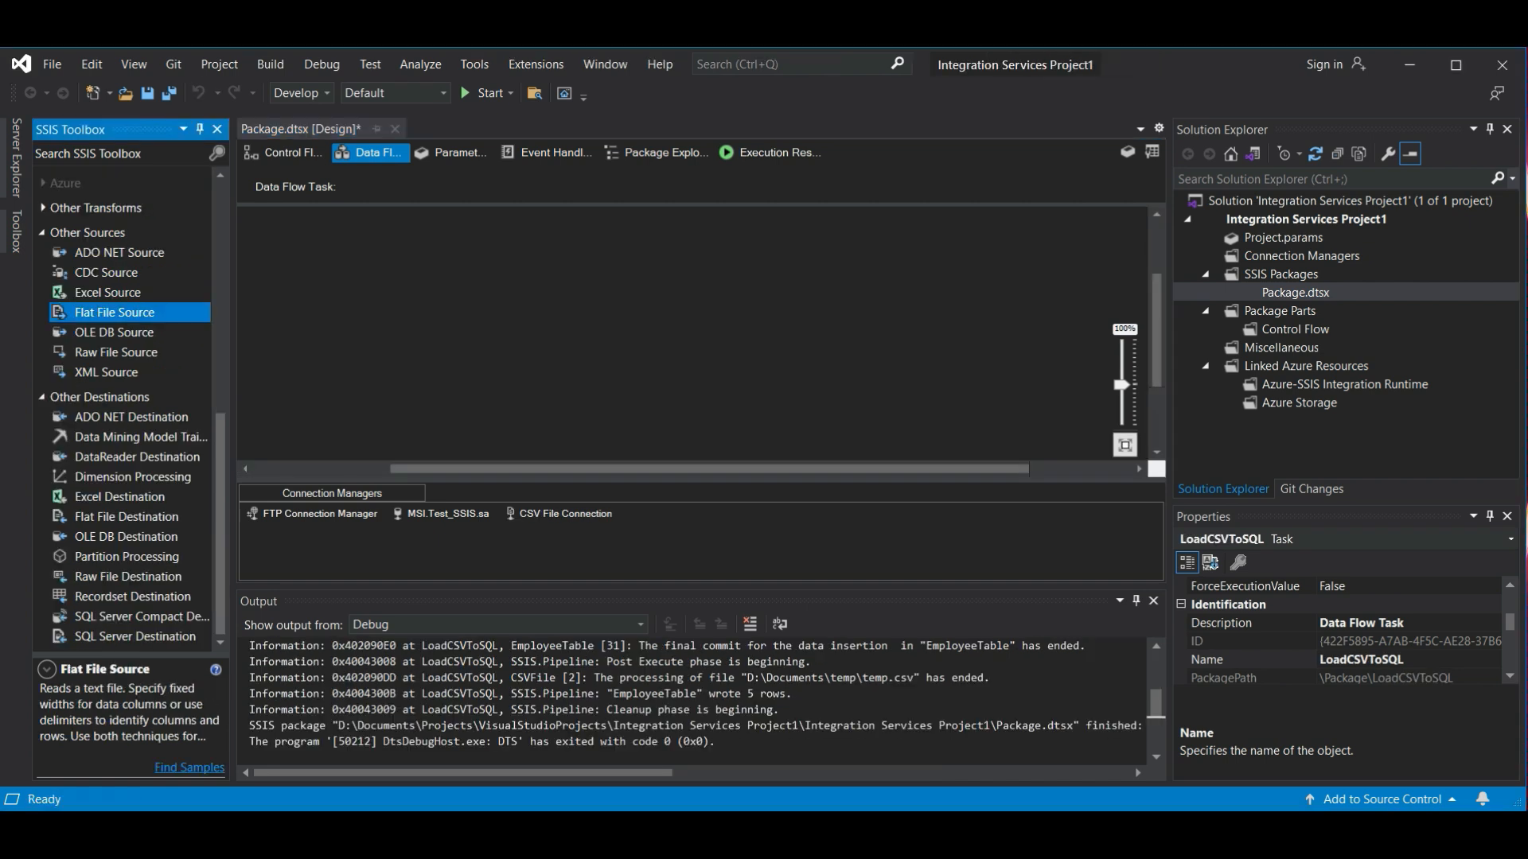
{"action": "left_click_drag", "start_coordinate": [115, 313], "coordinate": [704, 275]}
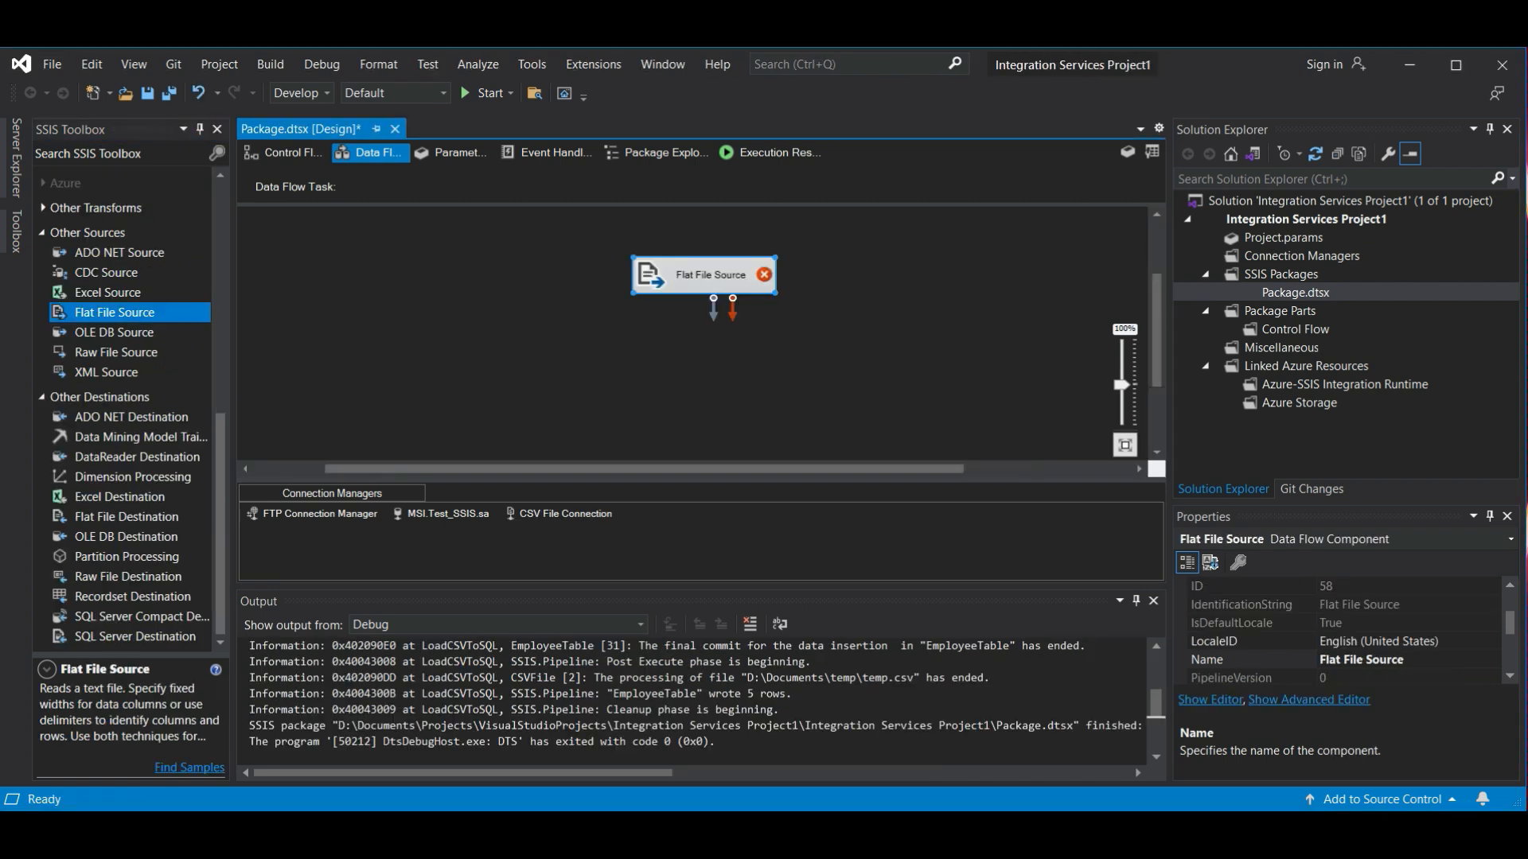
{"action": "left_click", "coordinate": [716, 275]}
{"action": "type", "text": "CSV File"}
{"action": "key", "text": "Return"}
- Open the CSV File source for editing and start a new flat file connection manager named CSVFileConnection
{"action": "right_click", "coordinate": [693, 276]}
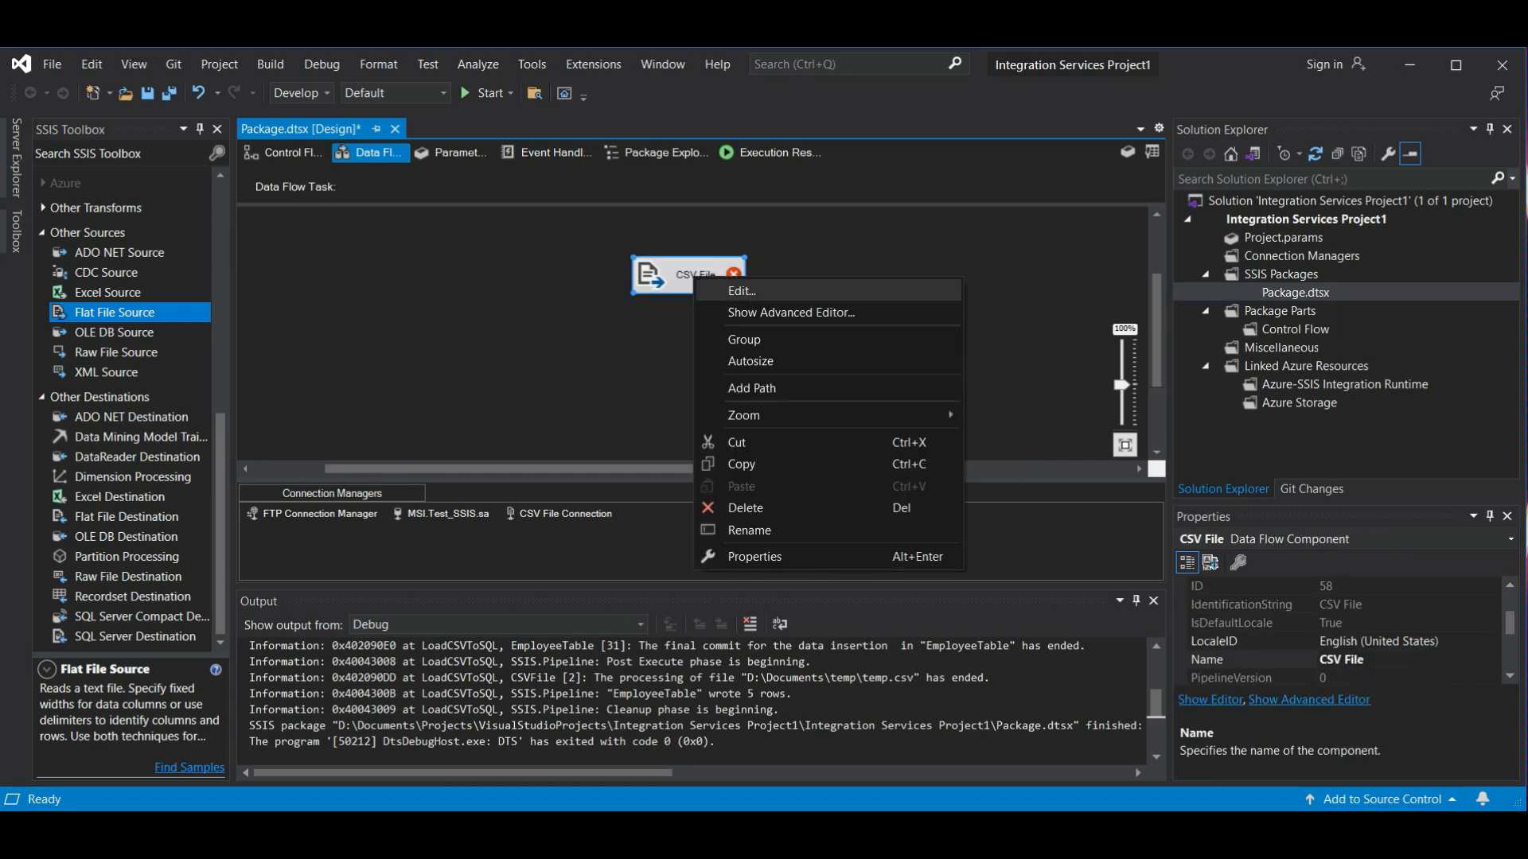
{"action": "left_click", "coordinate": [720, 288]}
{"action": "left_click", "coordinate": [1025, 256]}
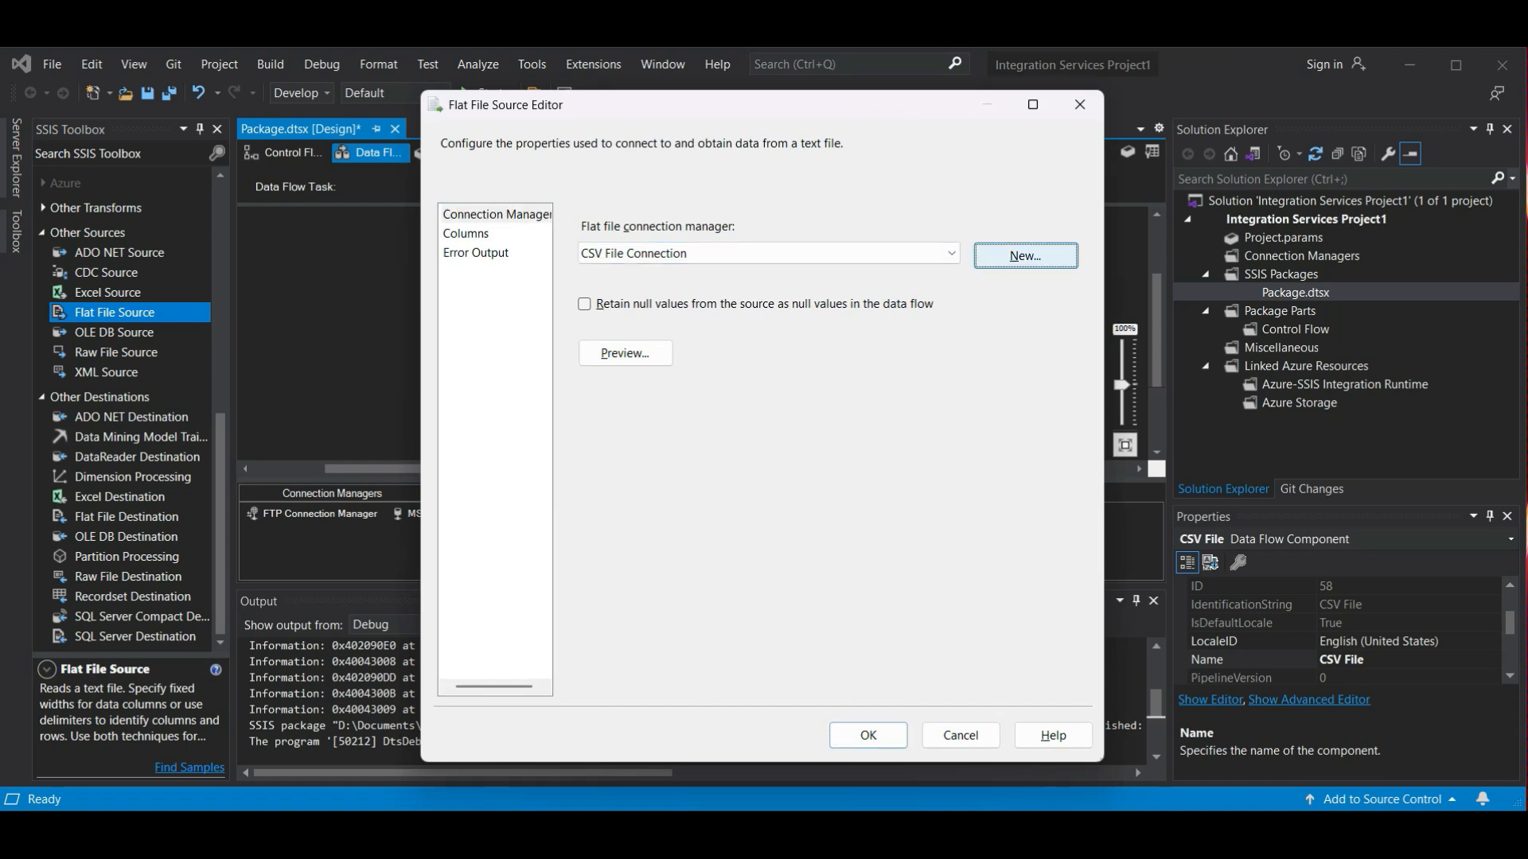
{"action": "type", "text": "CSVFileConnection"}
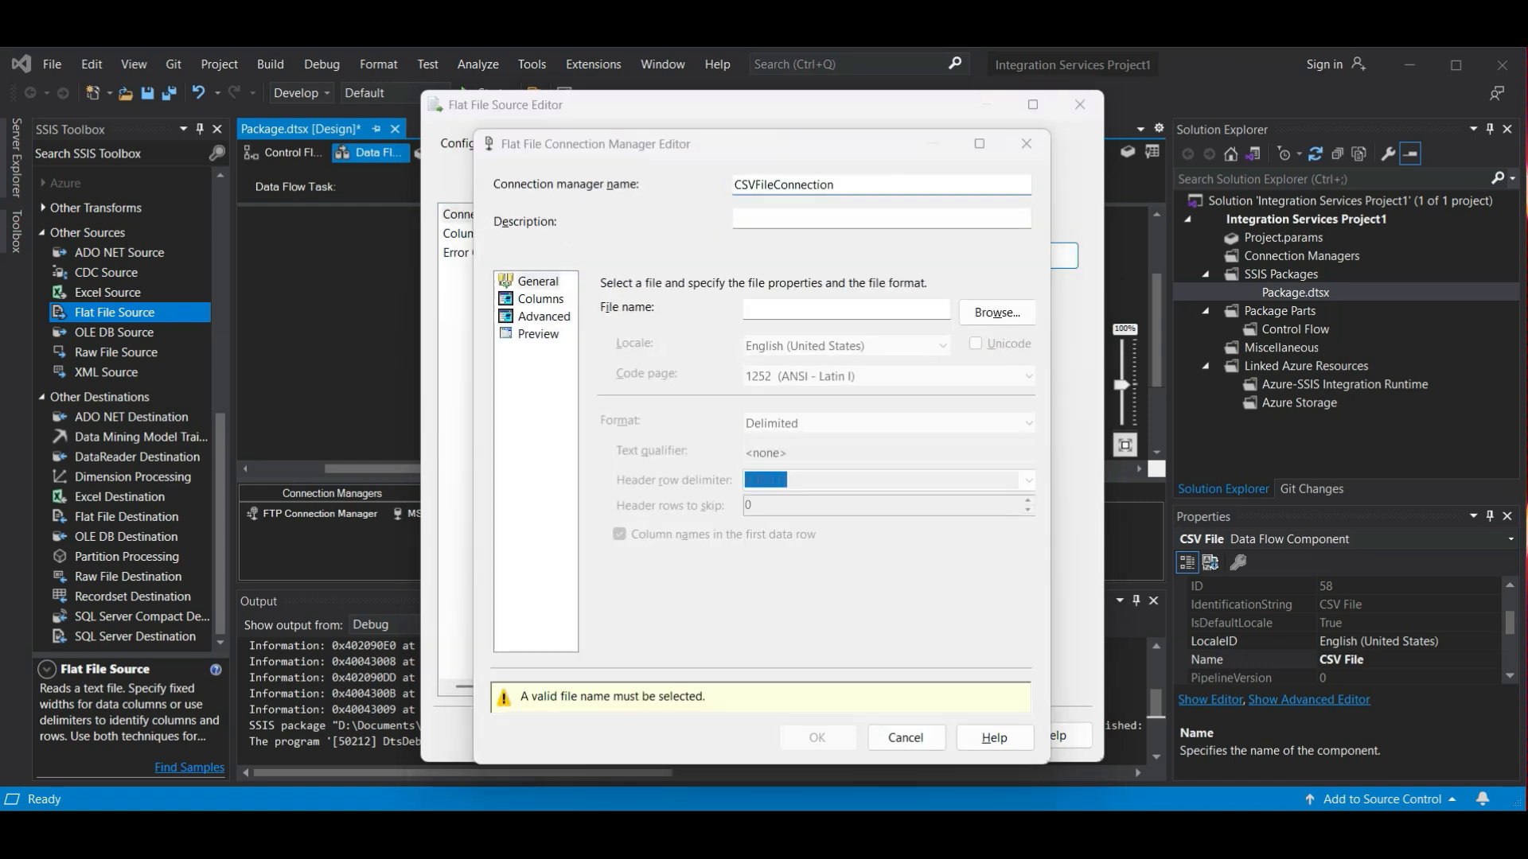
- Set the connection's source file to temp.csv in D:\Documents\temp, filtering the files by CSV
{"action": "left_click", "coordinate": [997, 312]}
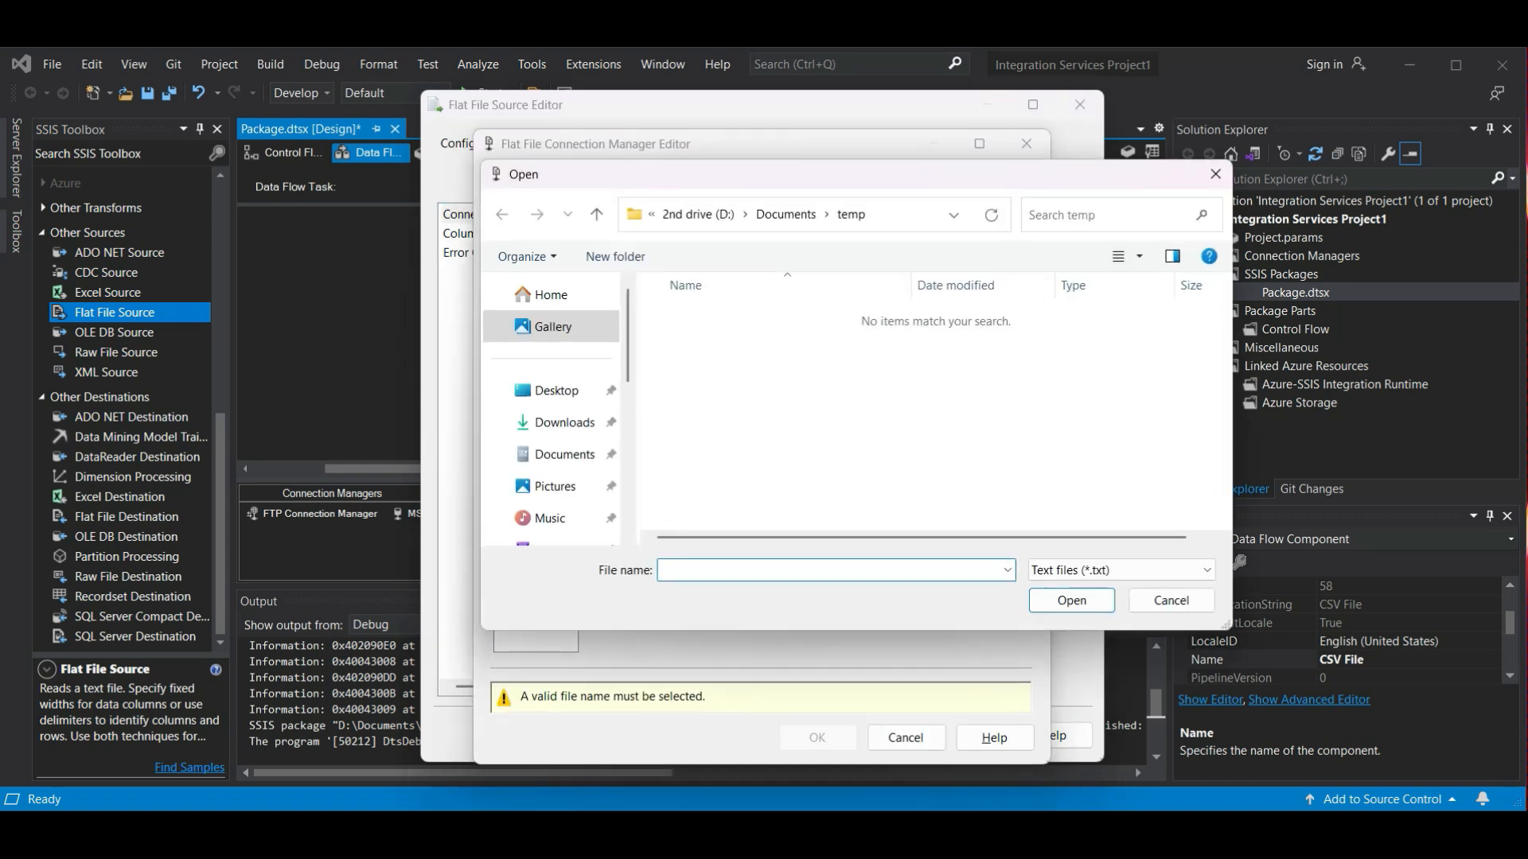
{"action": "left_click", "coordinate": [1122, 570]}
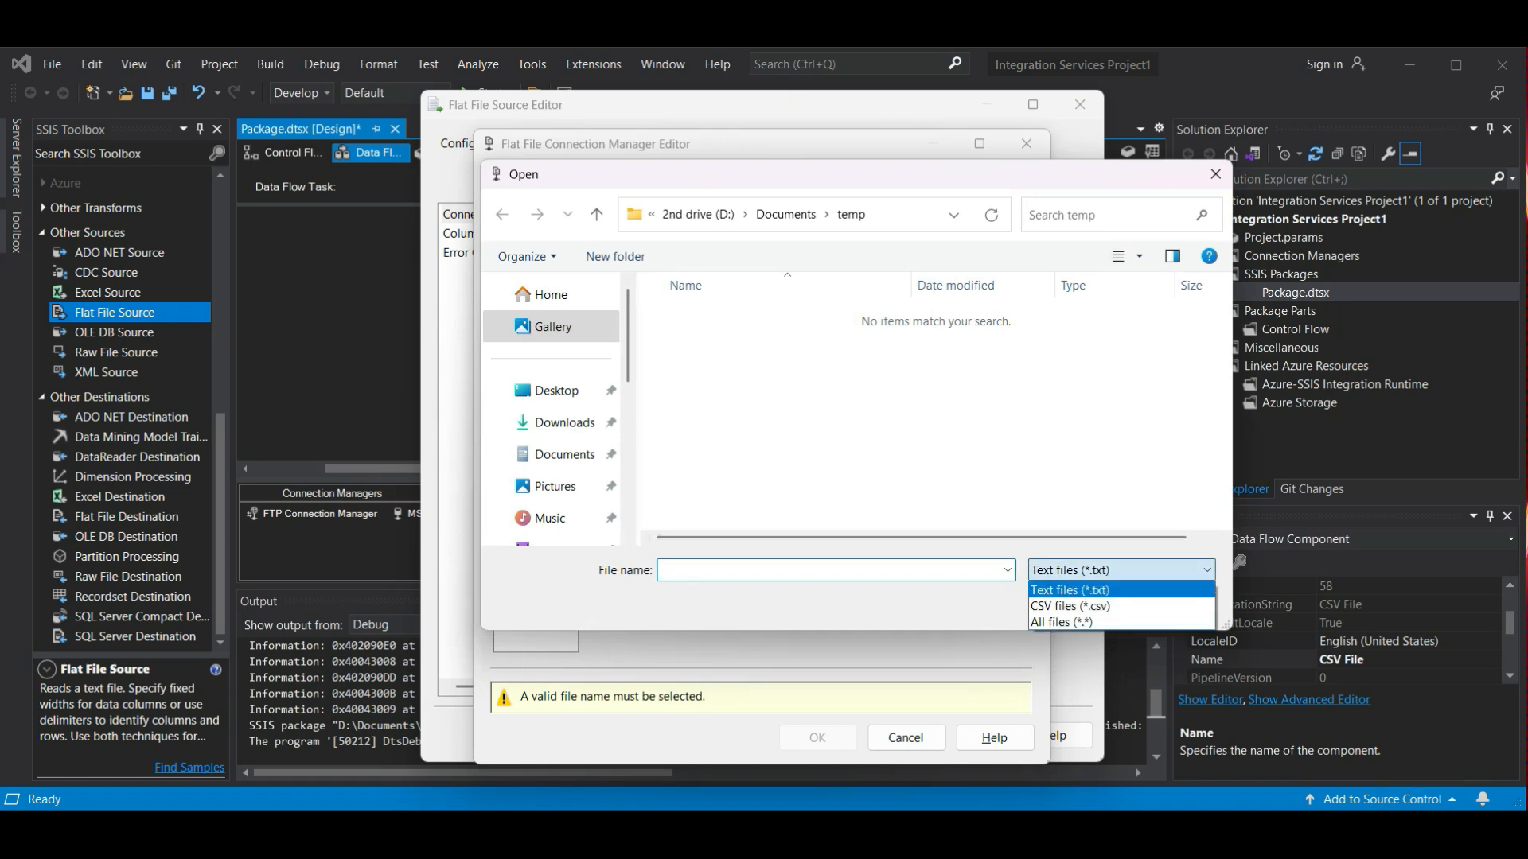
{"action": "left_click", "coordinate": [1106, 606]}
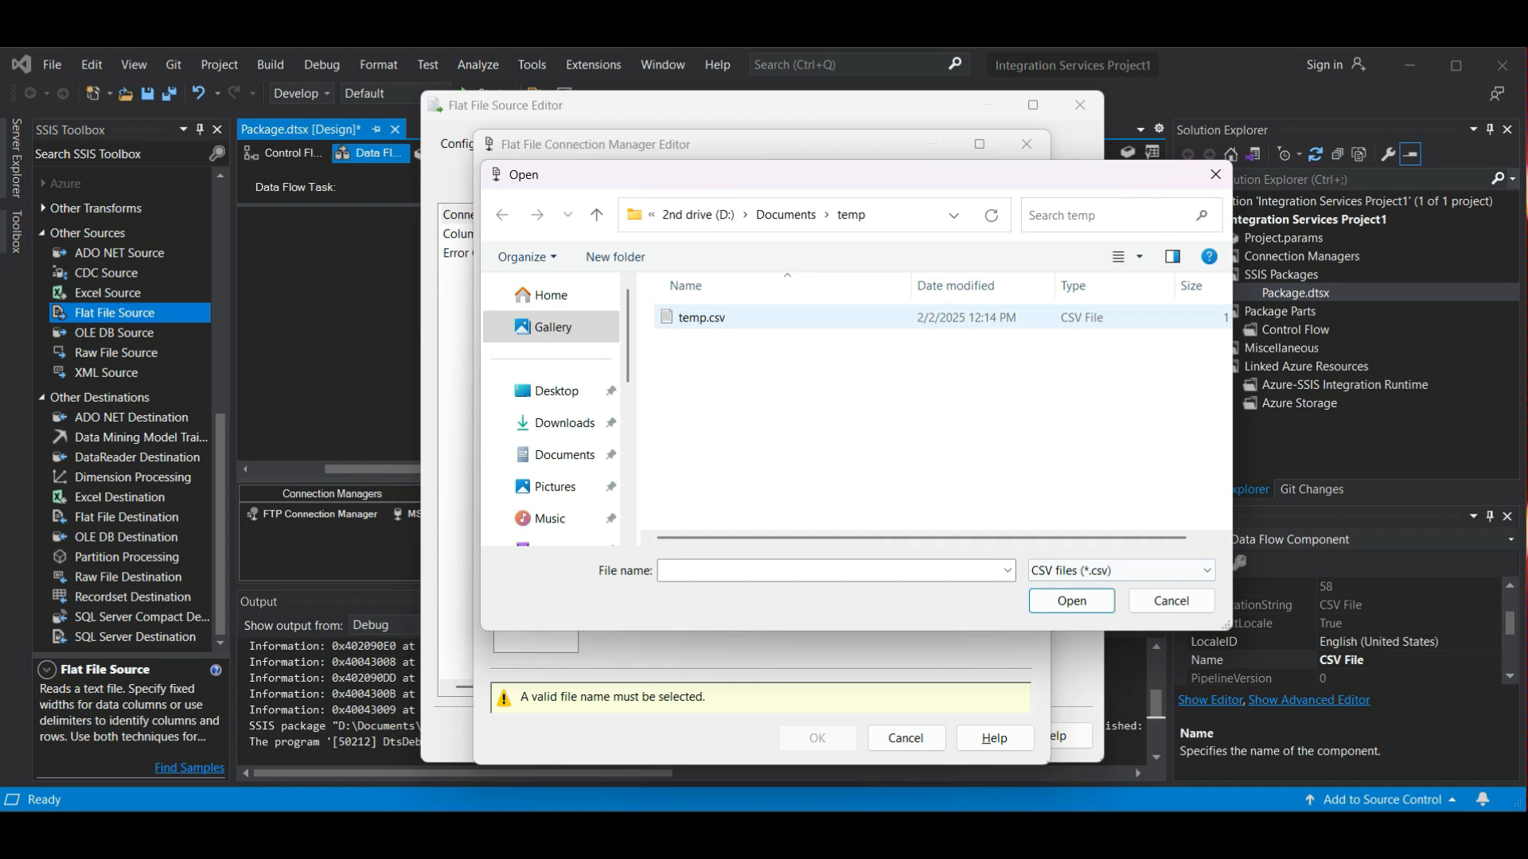
{"action": "left_click", "coordinate": [701, 317]}
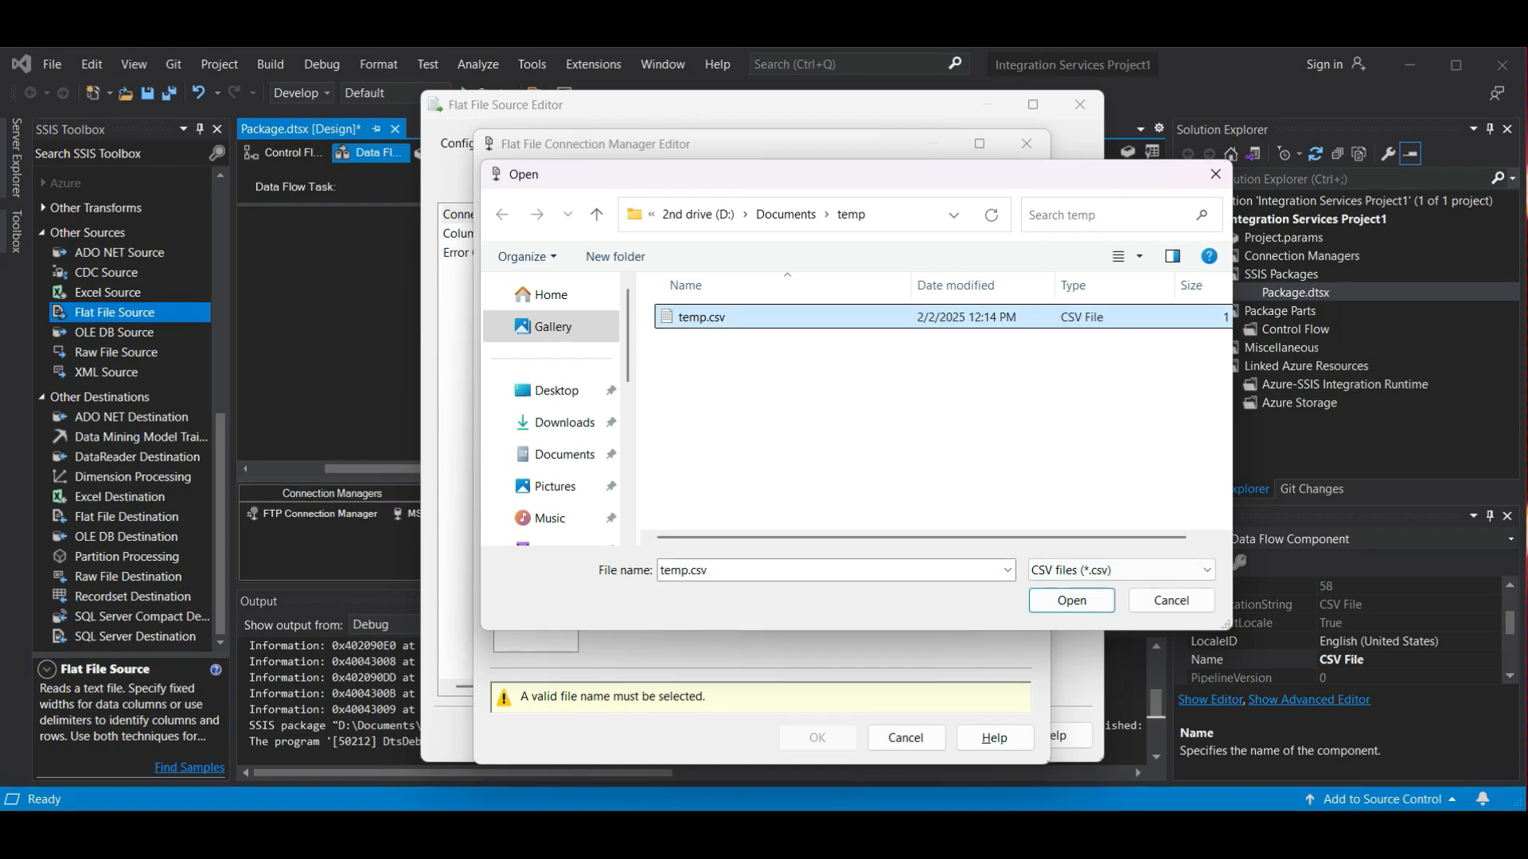
{"action": "left_click", "coordinate": [1070, 599]}
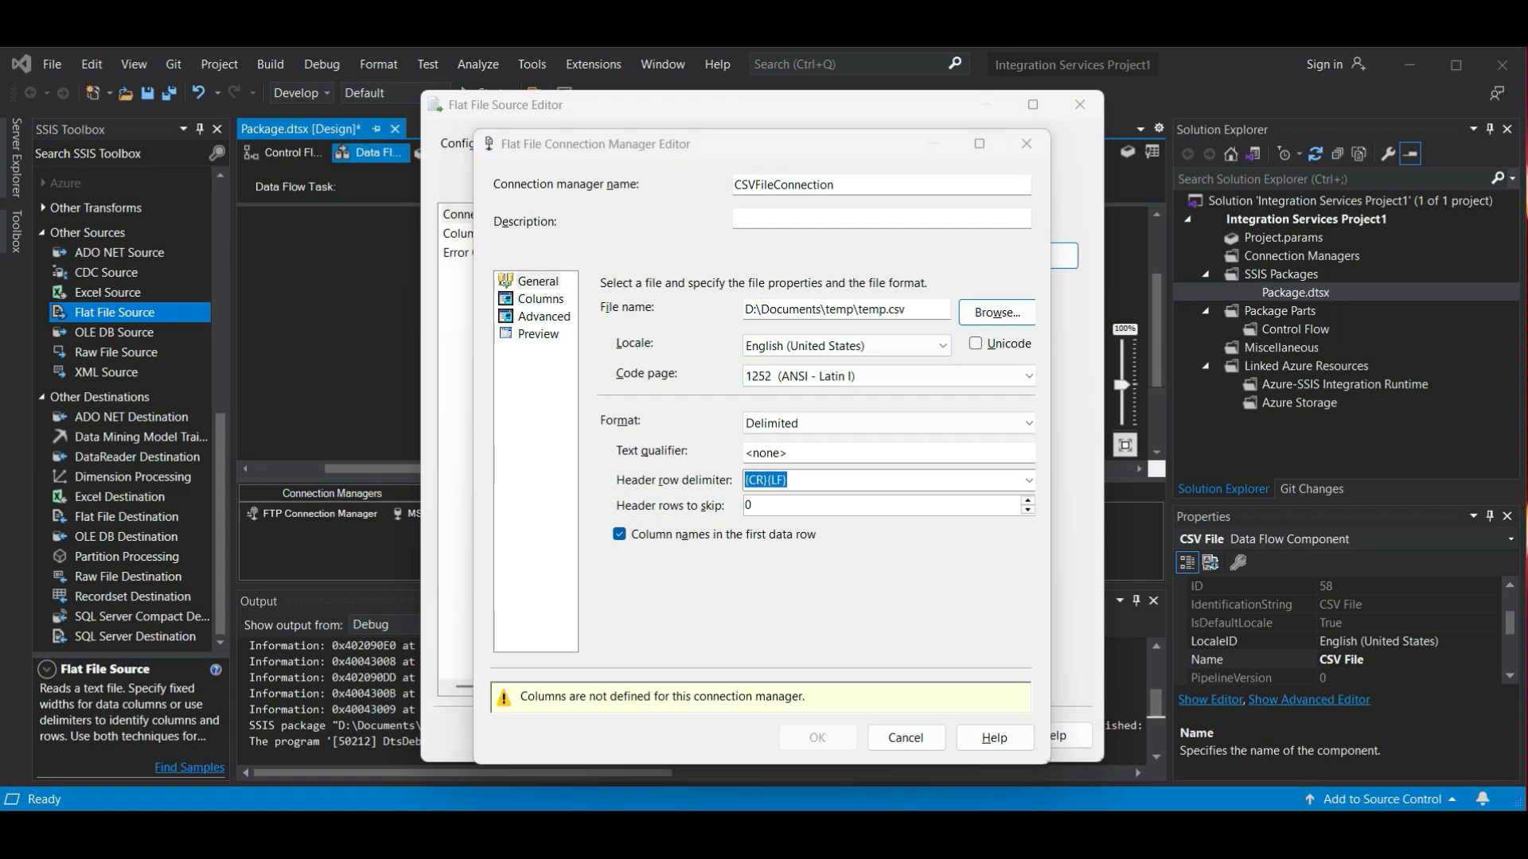
- Load the column definitions from the CSV file, check the data preview and save the connection and the source settings
{"action": "left_click", "coordinate": [540, 299]}
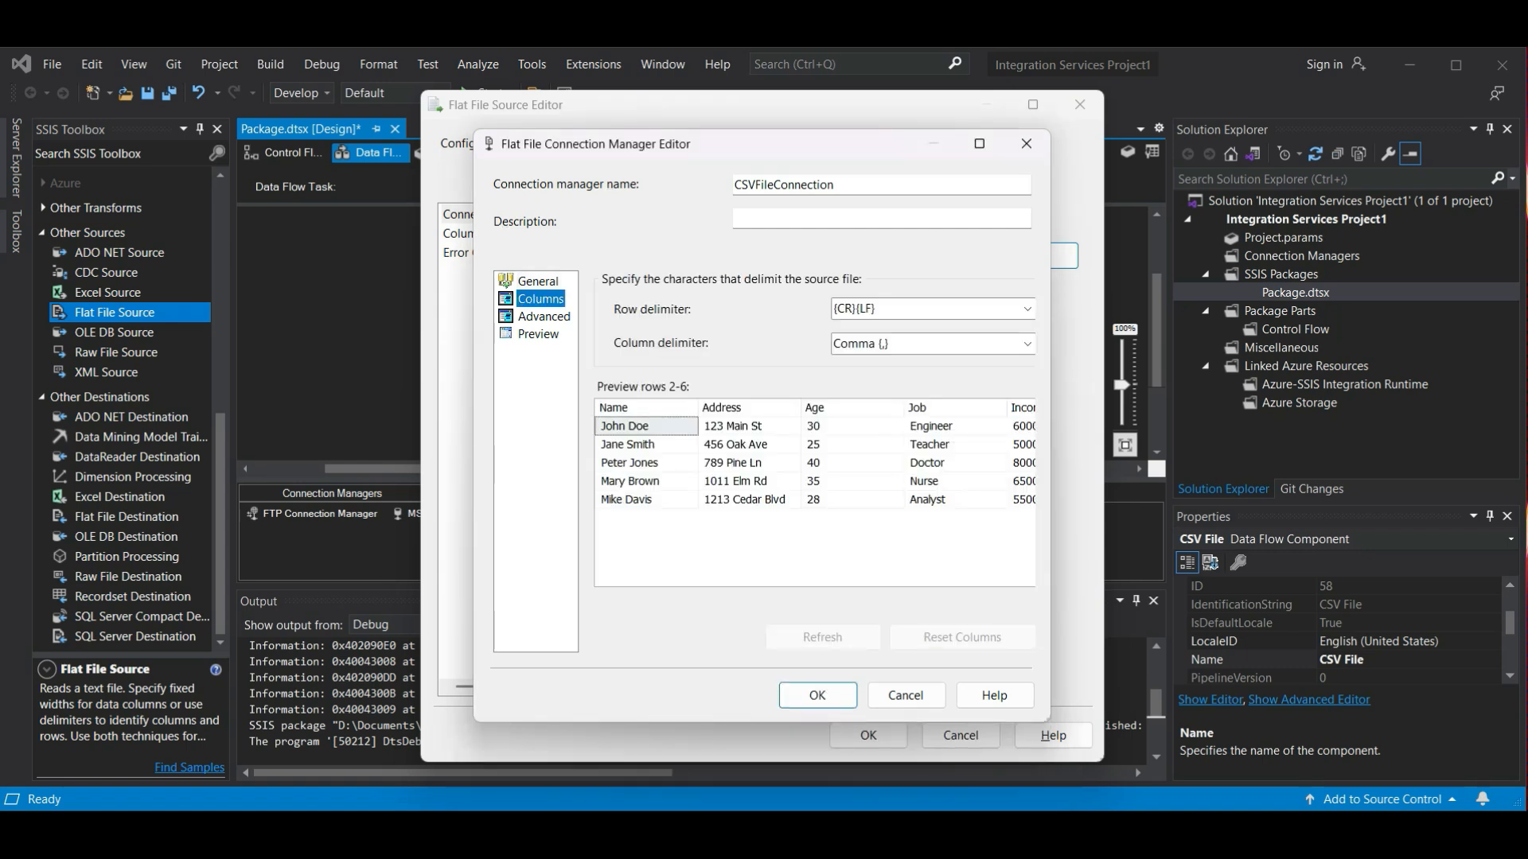
{"action": "left_click", "coordinate": [543, 317]}
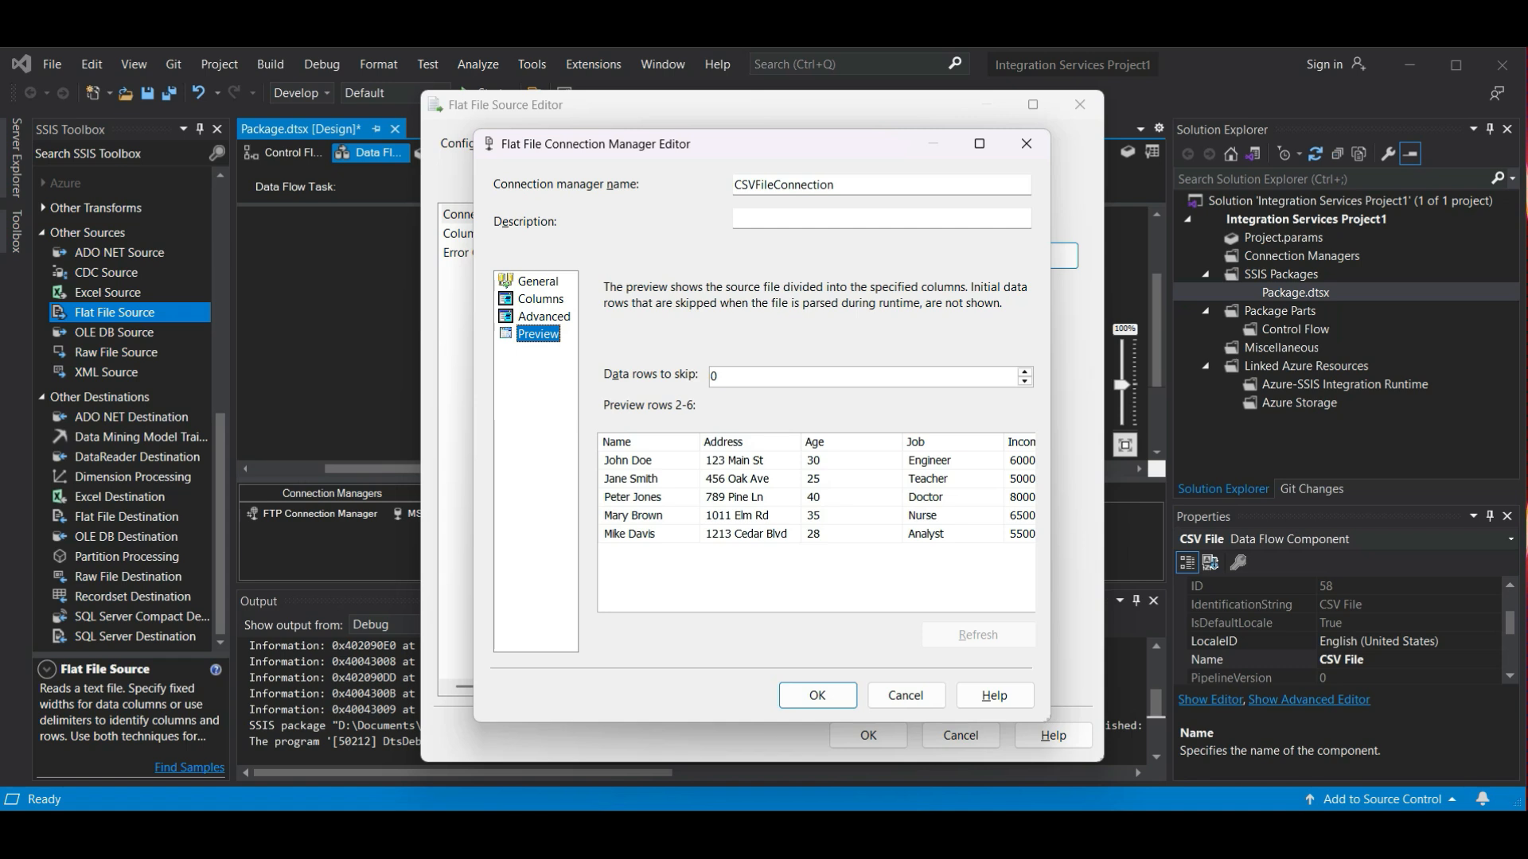
{"action": "left_click", "coordinate": [817, 695]}
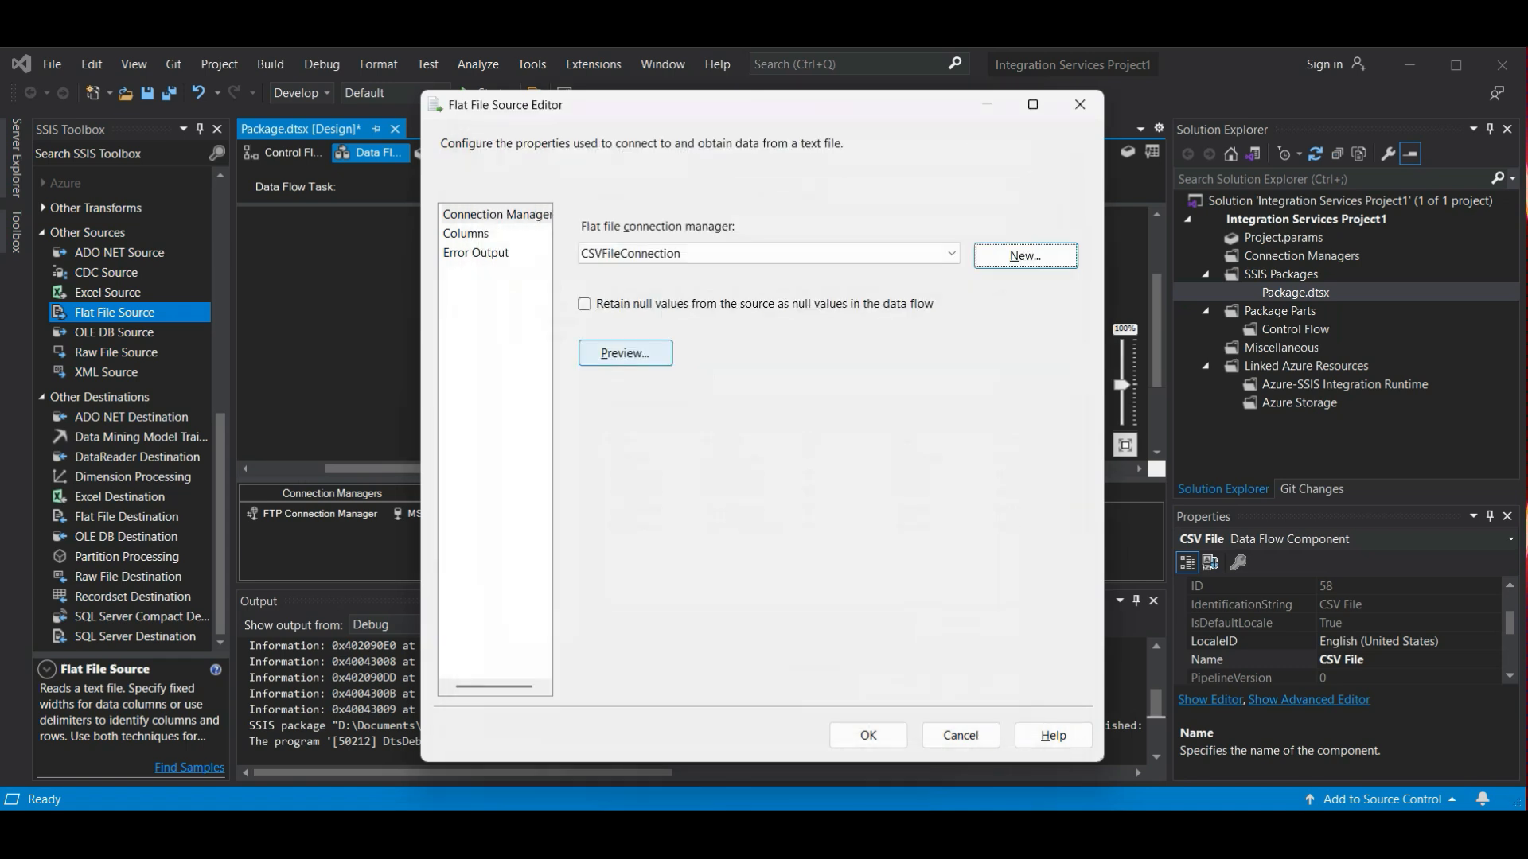
{"action": "left_click", "coordinate": [868, 735]}
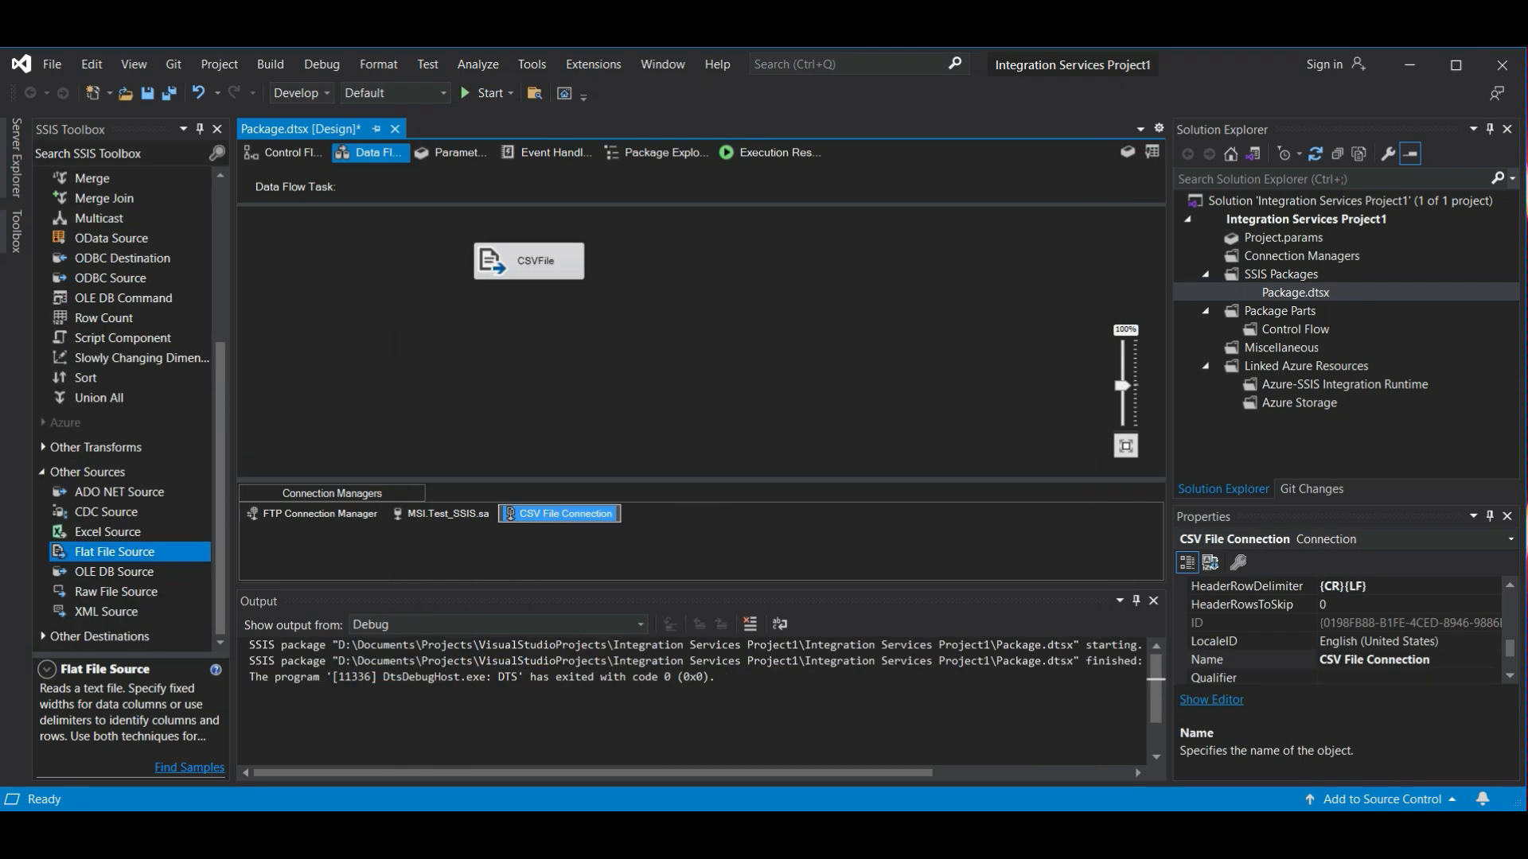
- Add an OLE DB Destination named TempTable below CSVFile and link the CSVFile output to it
{"action": "key", "text": "alt"}
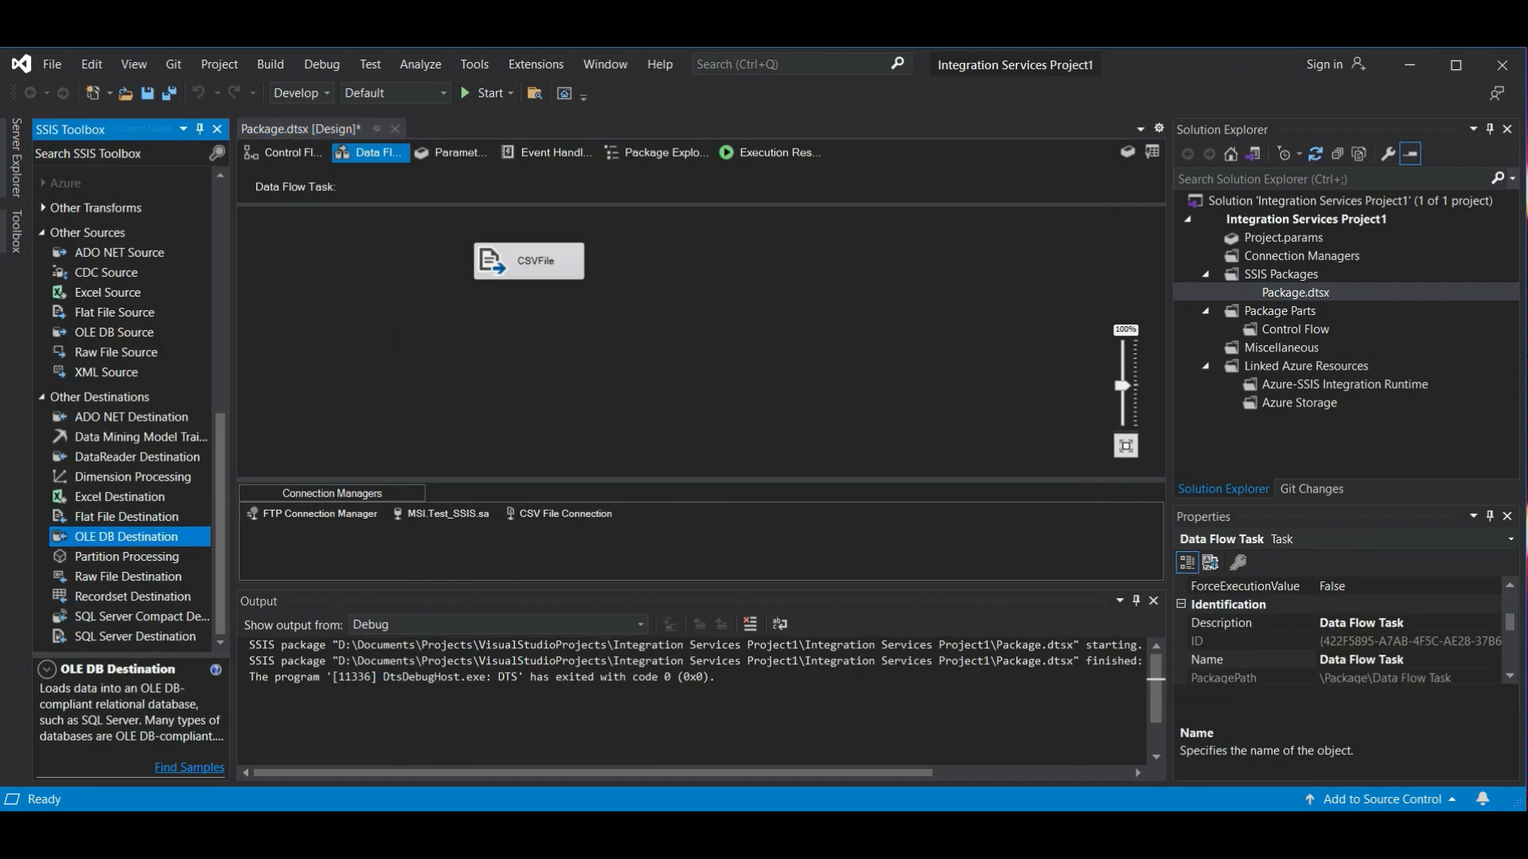
{"action": "left_click_drag", "start_coordinate": [126, 537], "coordinate": [535, 358]}
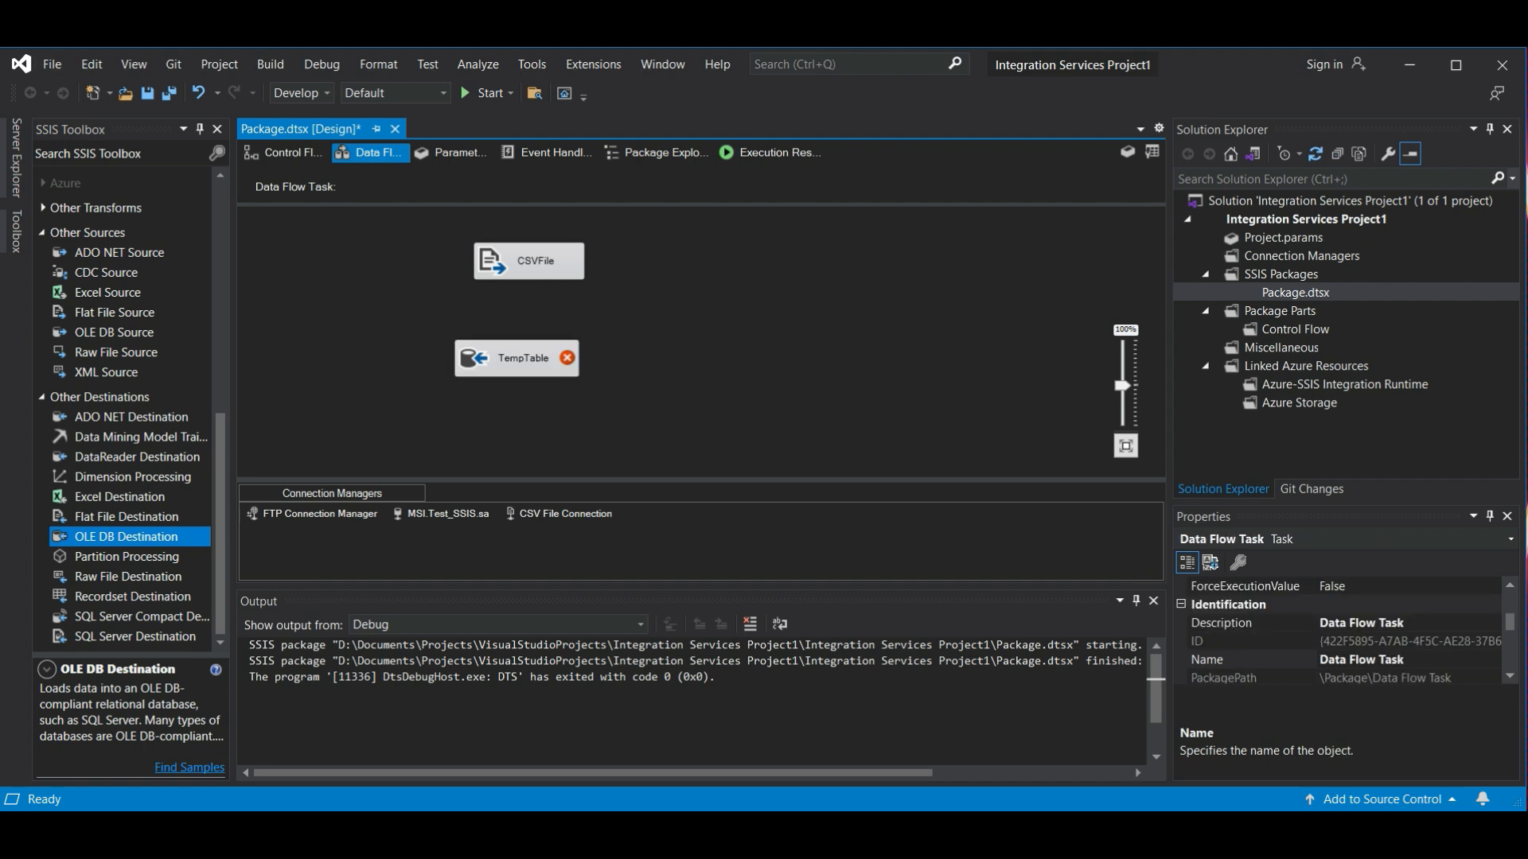
{"action": "left_click", "coordinate": [534, 261]}
{"action": "left_click_drag", "start_coordinate": [539, 294], "coordinate": [528, 357]}
- Open TempTable for editing and choose [dbo].[Employees] as its destination table
{"action": "left_click", "coordinate": [521, 357]}
{"action": "right_click", "coordinate": [520, 357]}
{"action": "left_click", "coordinate": [568, 371]}
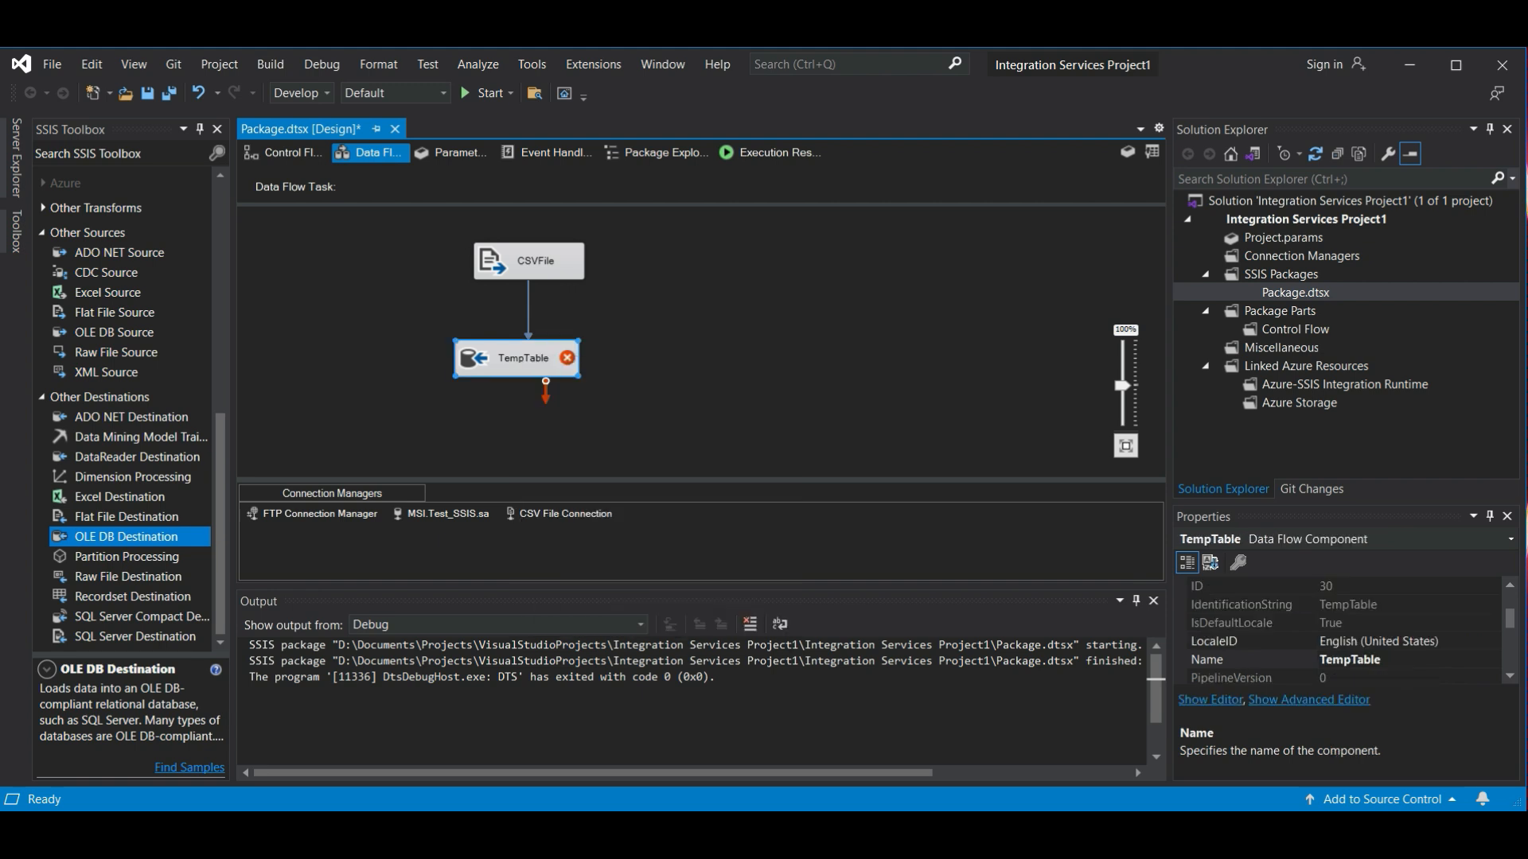
{"action": "key", "text": "alt"}
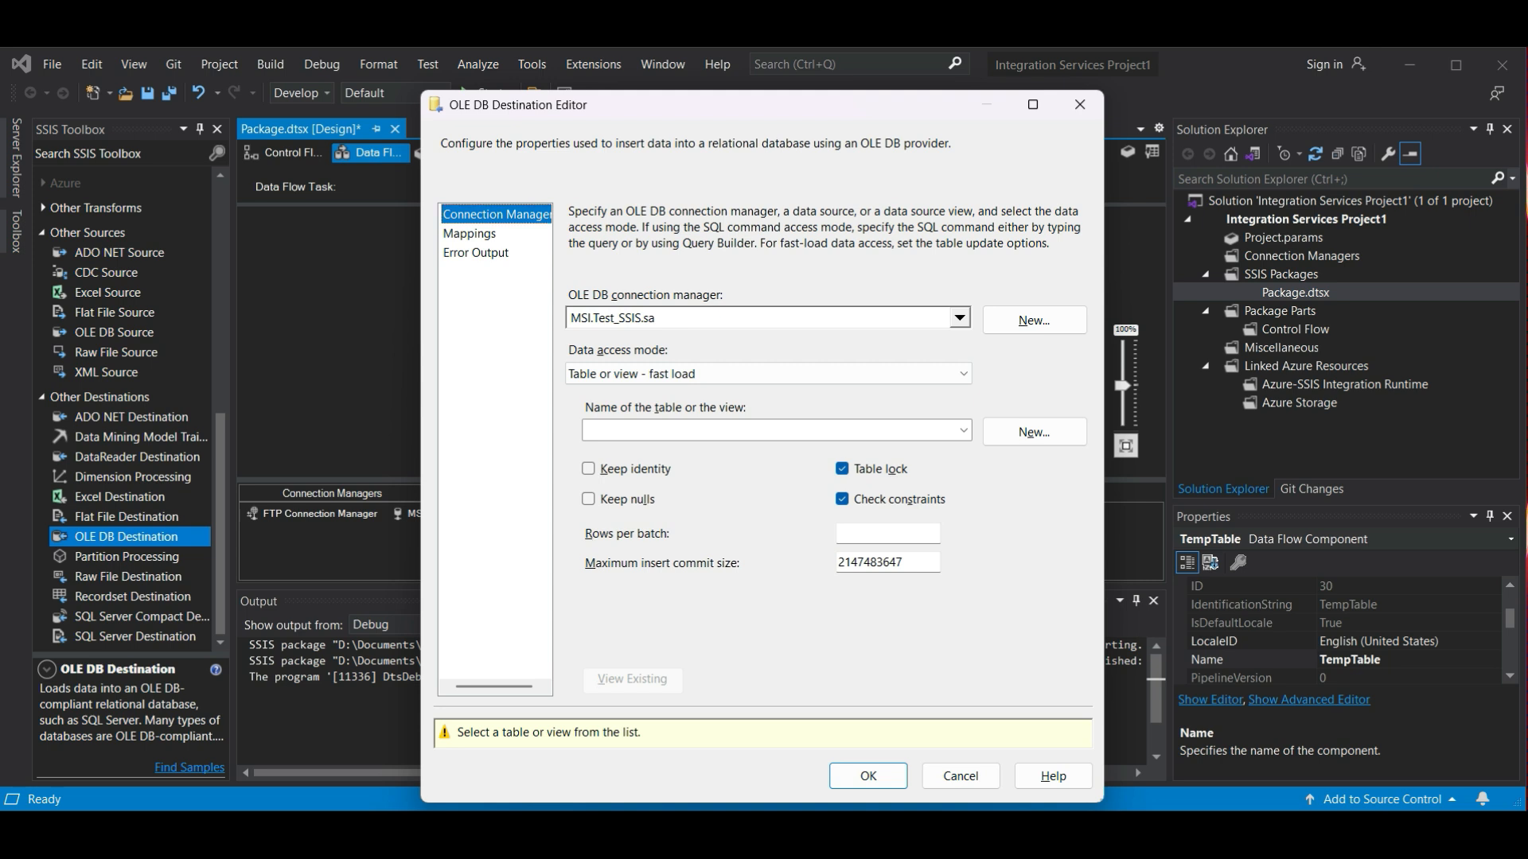
{"action": "left_click", "coordinate": [964, 430]}
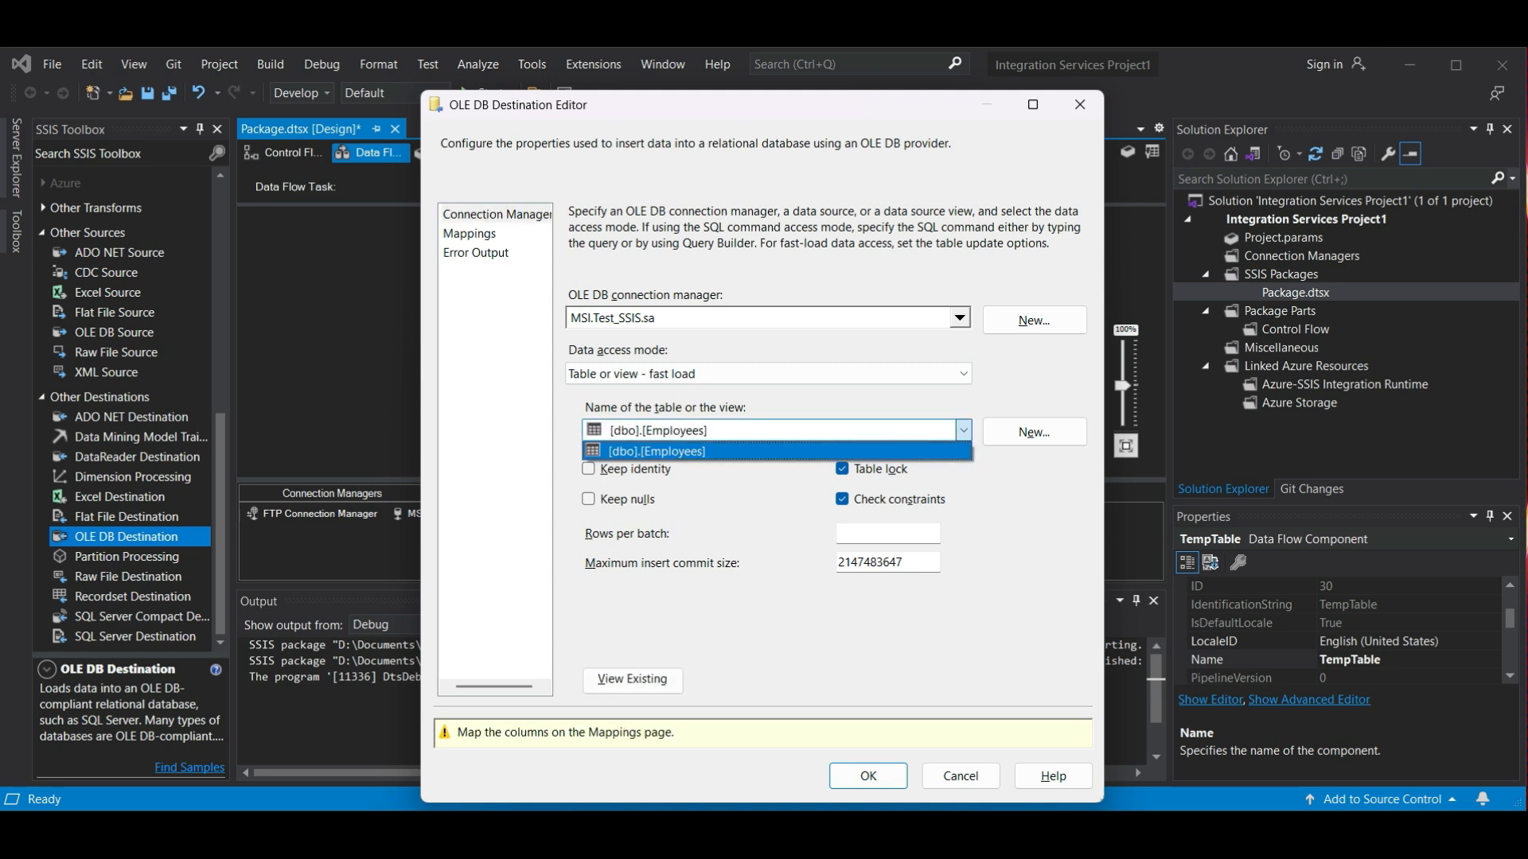
{"action": "left_click", "coordinate": [657, 451]}
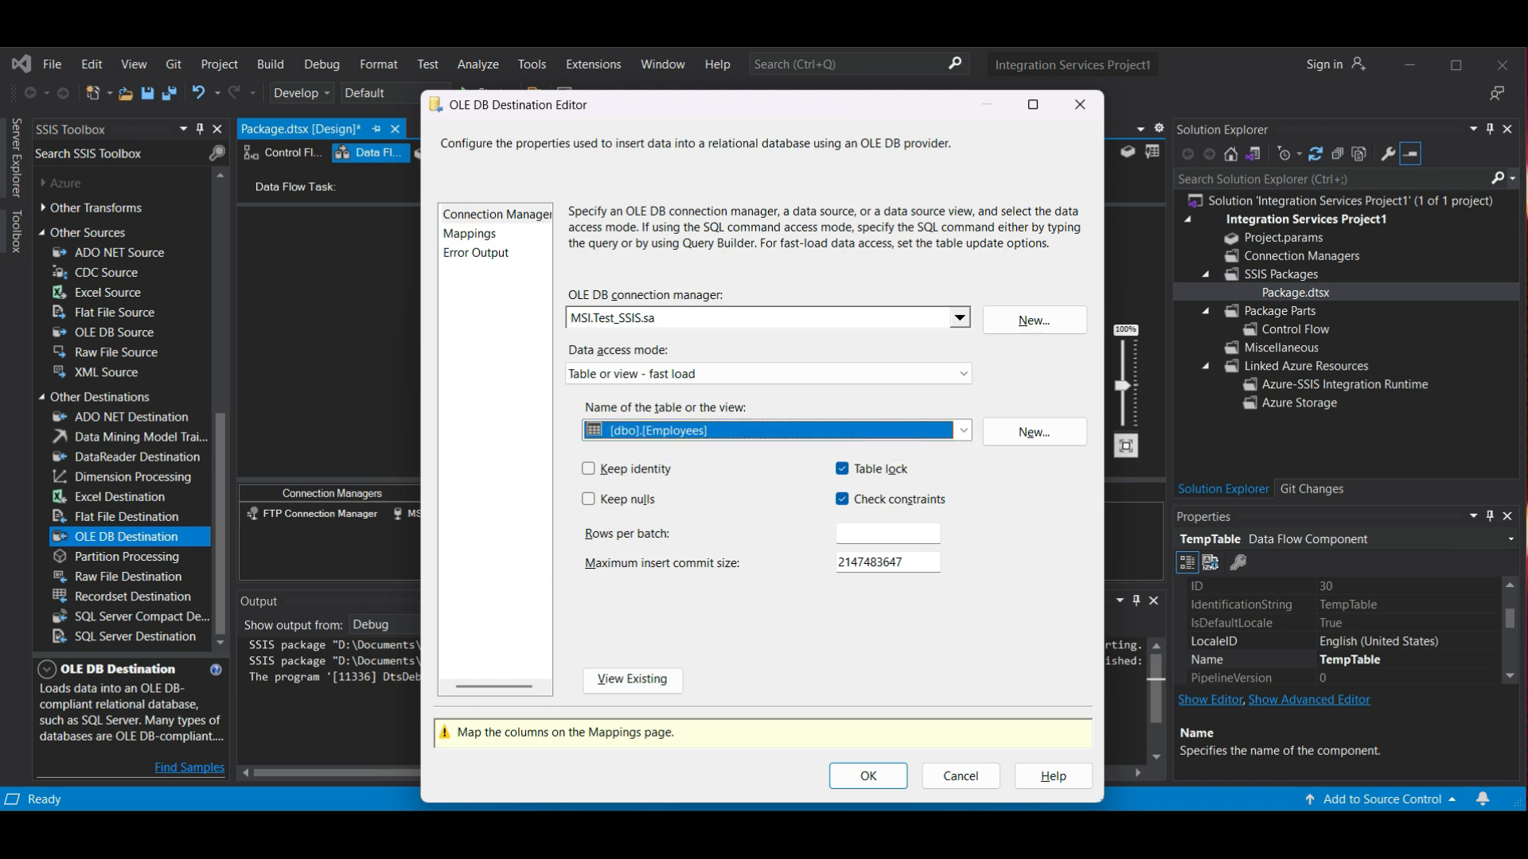
- Map the input columns to the destination columns, enlarge both column boxes to show every field and save the destination settings
{"action": "left_click", "coordinate": [469, 234]}
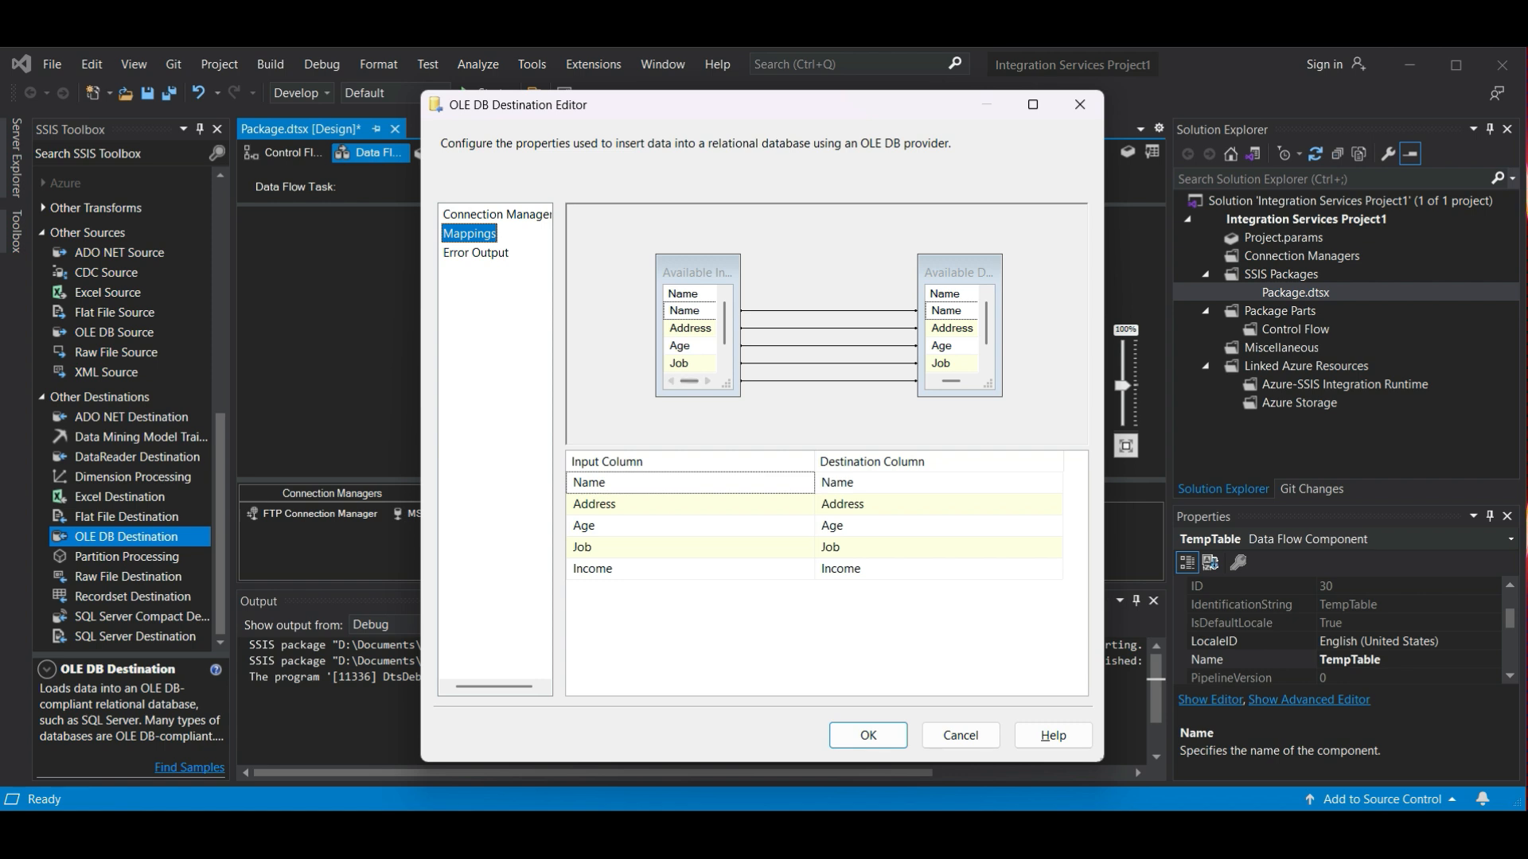
{"action": "left_click_drag", "start_coordinate": [739, 397], "coordinate": [755, 418]}
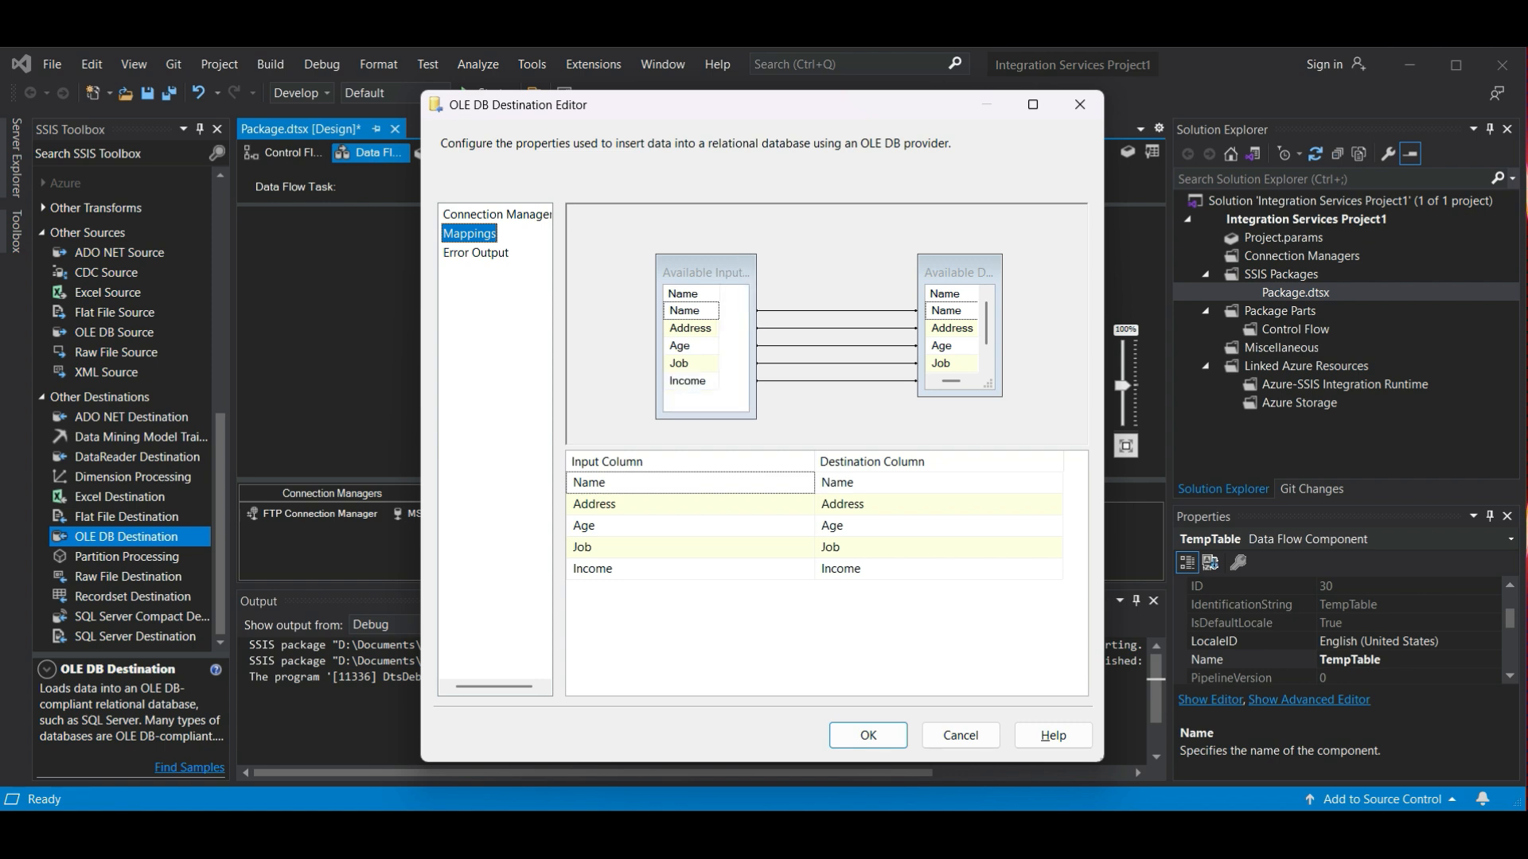
{"action": "left_click_drag", "start_coordinate": [987, 384], "coordinate": [1000, 408]}
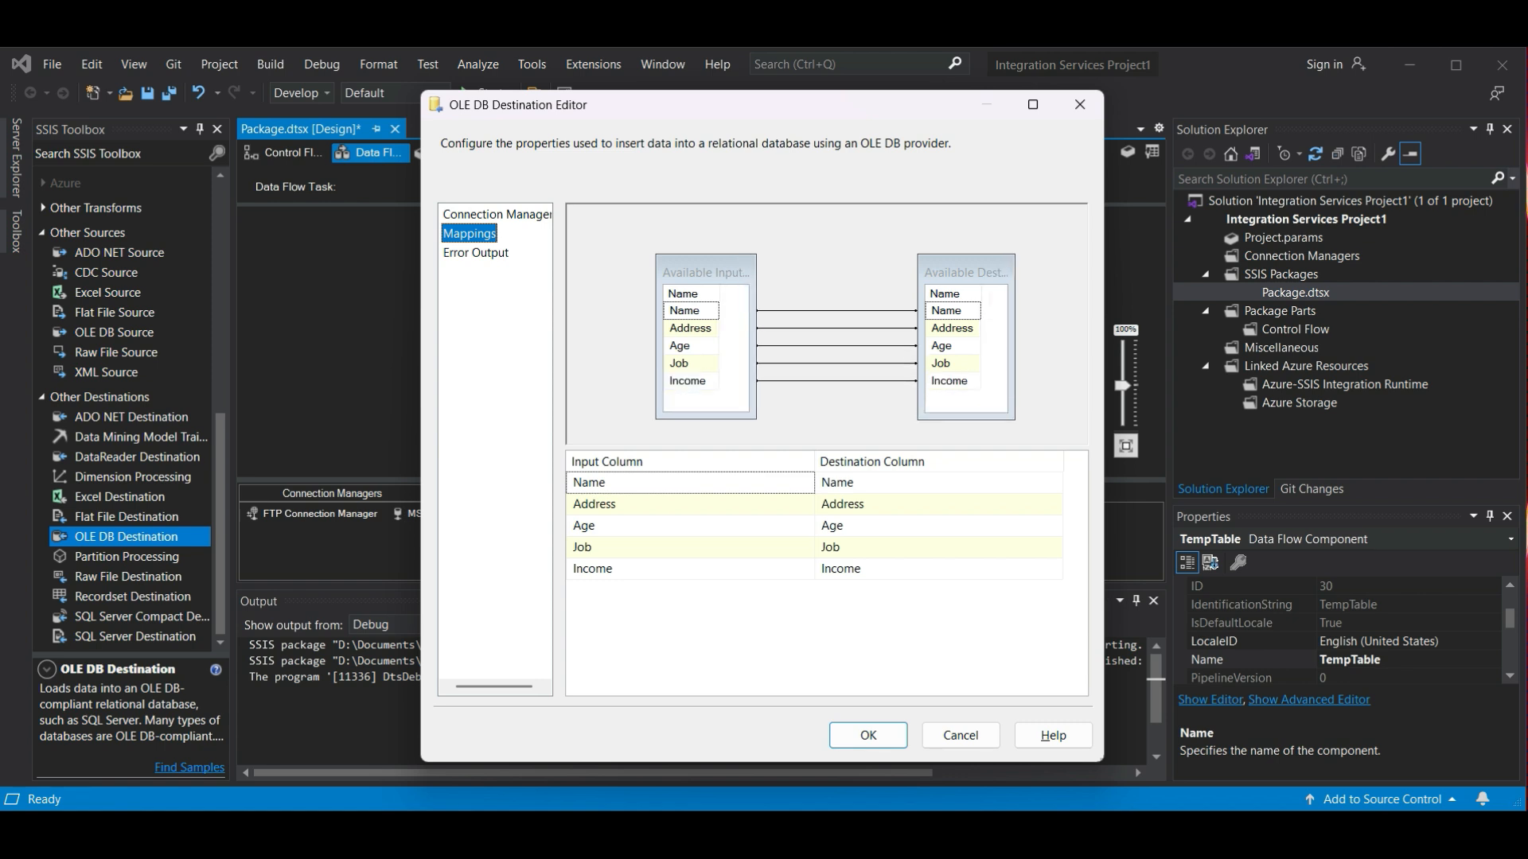
{"action": "left_click", "coordinate": [868, 735]}
{"action": "left_click", "coordinate": [868, 735]}
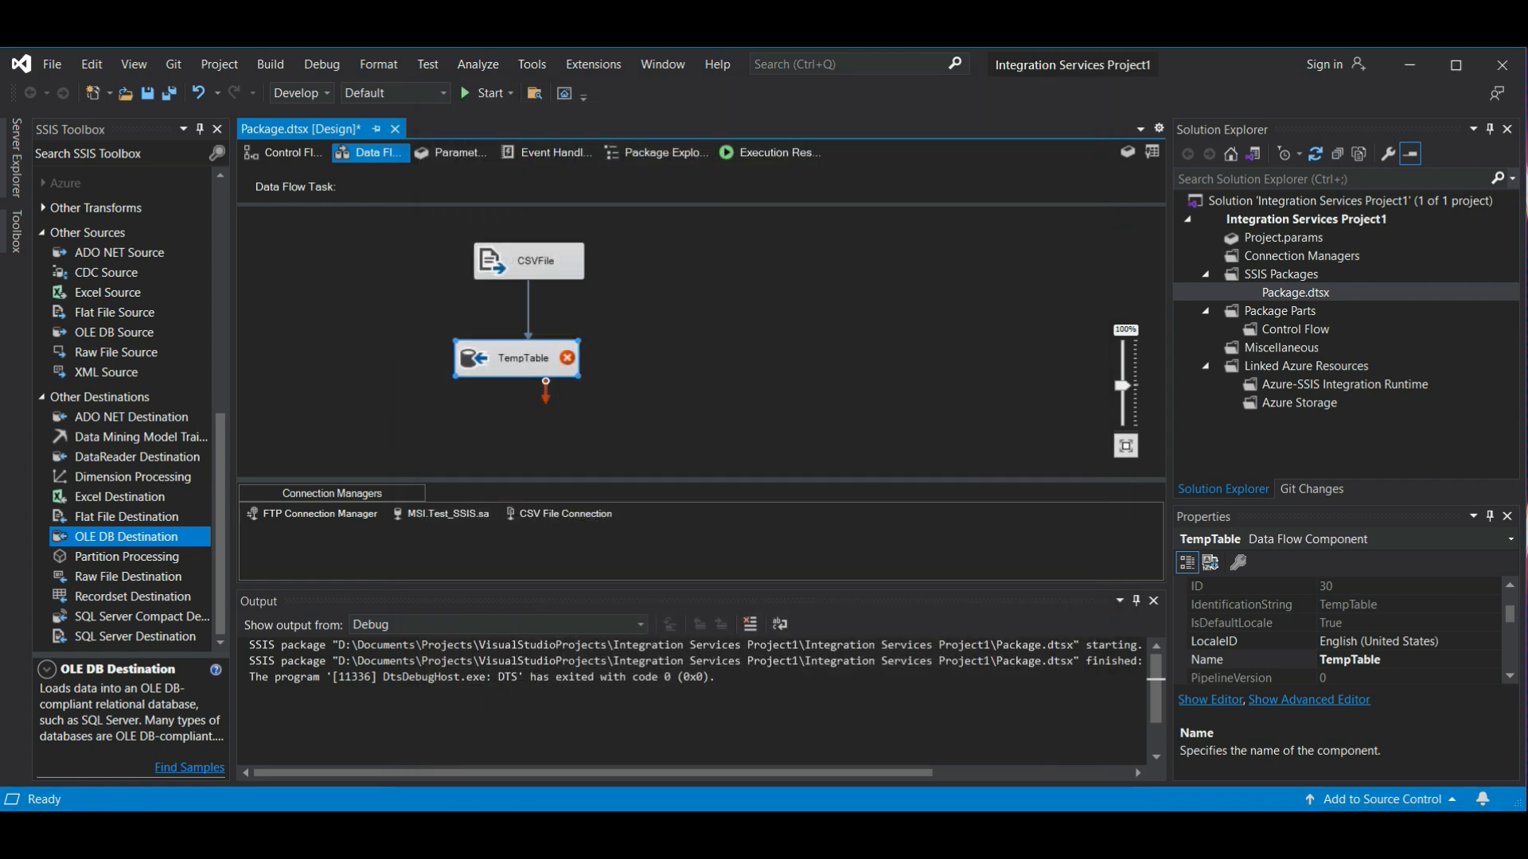
- Rename the TempTable destination as EmployeeTable
{"action": "right_click", "coordinate": [519, 357]}
{"action": "left_click", "coordinate": [570, 371]}
{"action": "left_click", "coordinate": [523, 359]}
{"action": "type", "text": "EmployeeTable"}
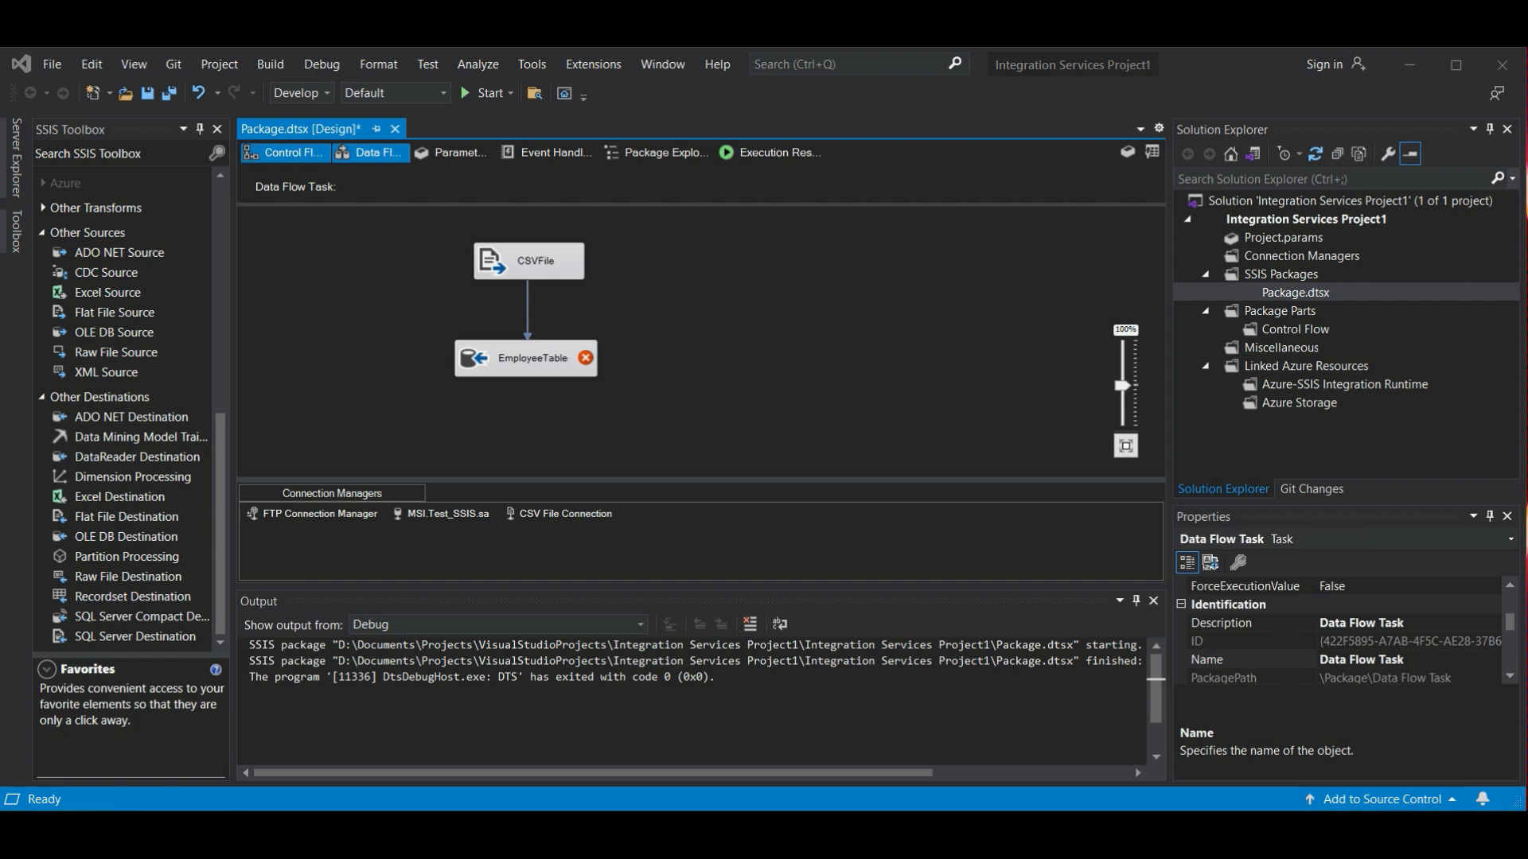
- Go back to the control flow, run the package with only LoadCSVToSQL enabled and return to design mode
{"action": "left_click", "coordinate": [284, 152]}
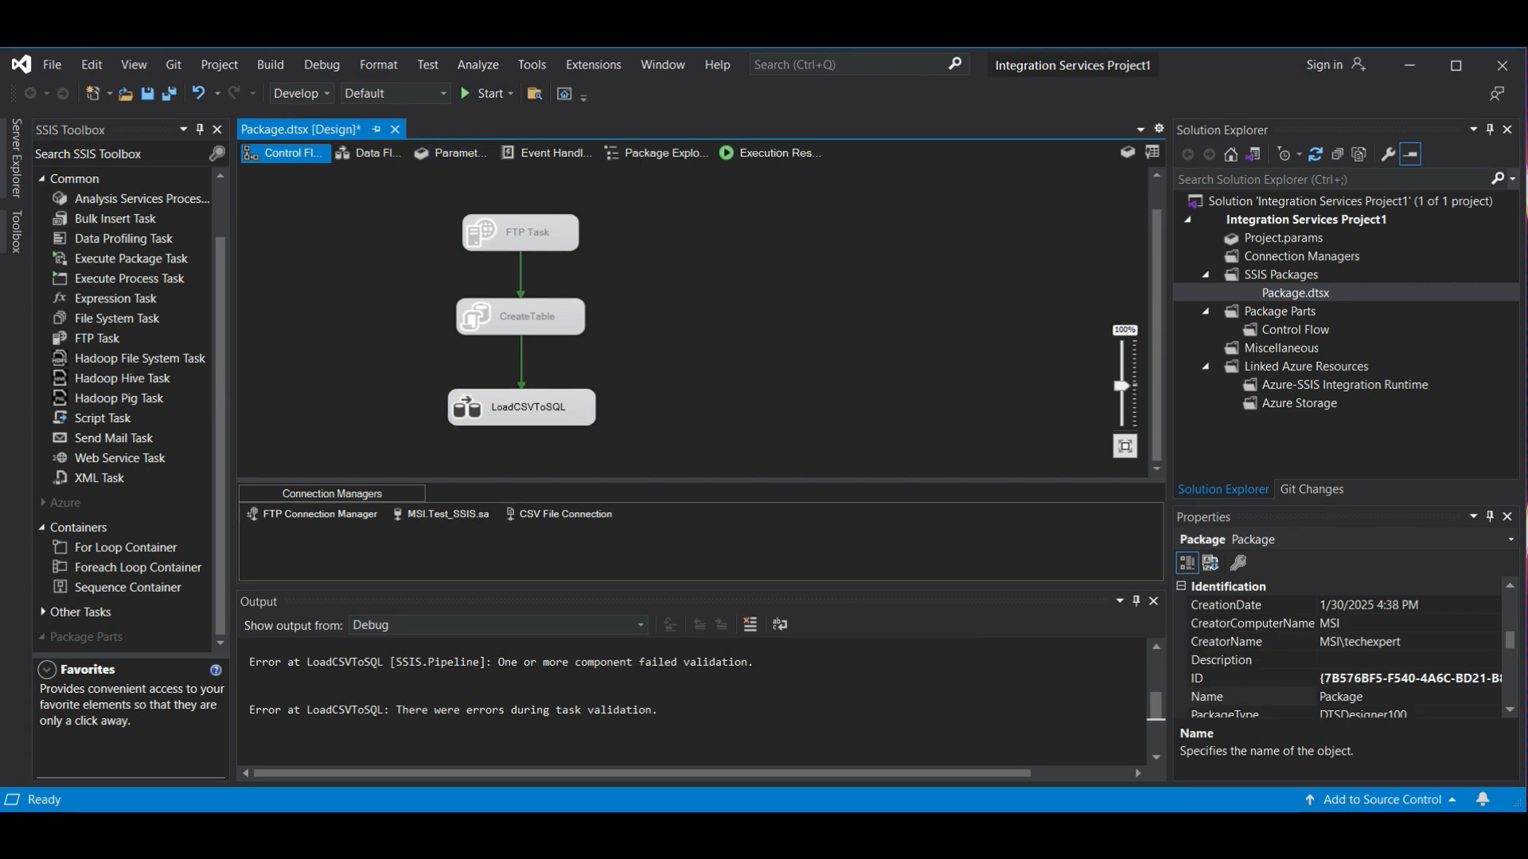
{"action": "key", "text": "ctrl+shift+b"}
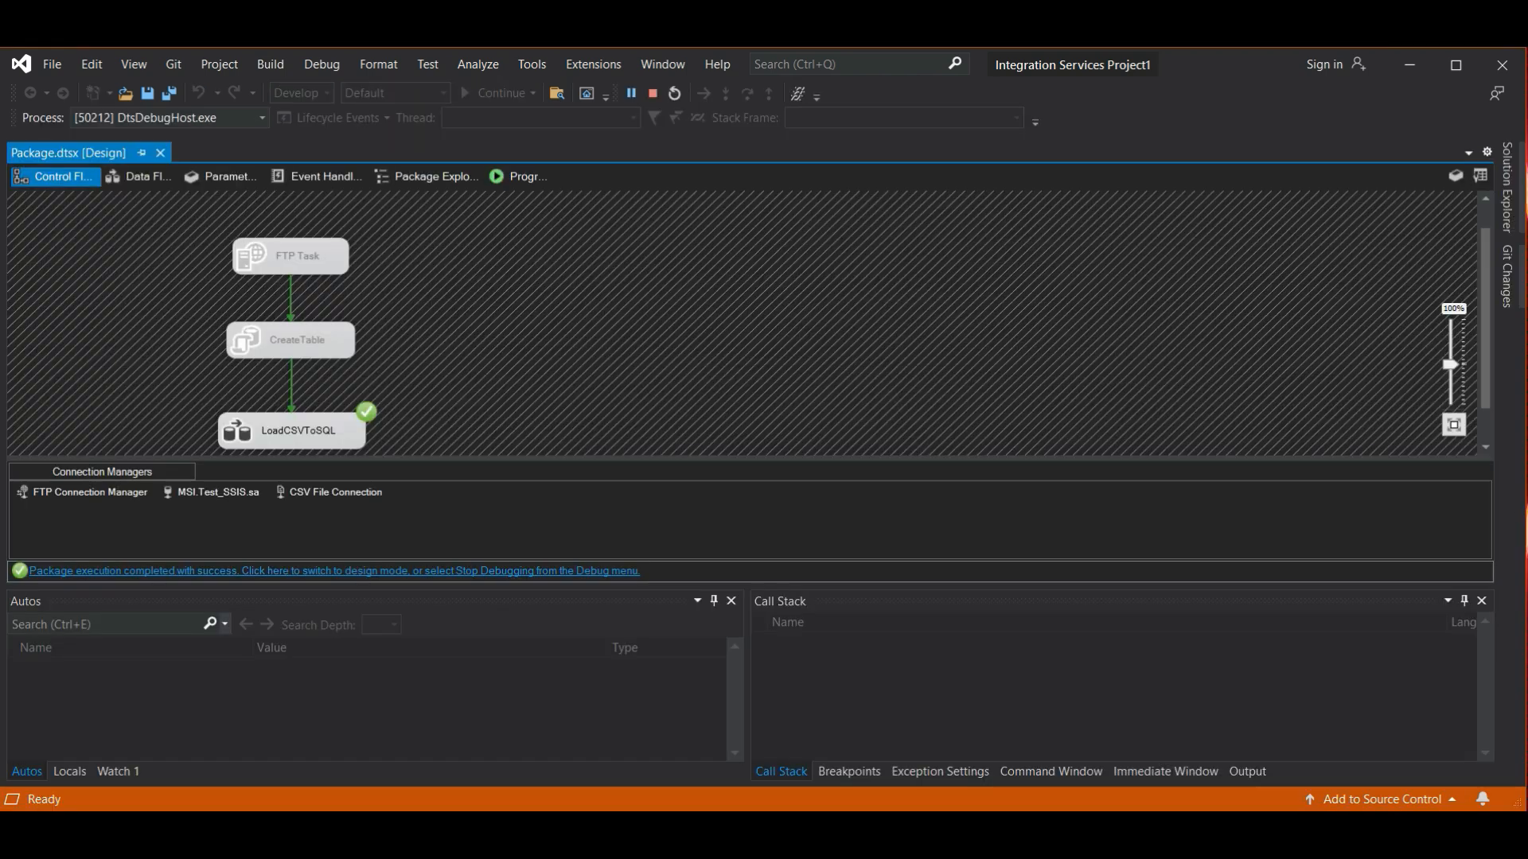
{"action": "left_click", "coordinate": [334, 571]}
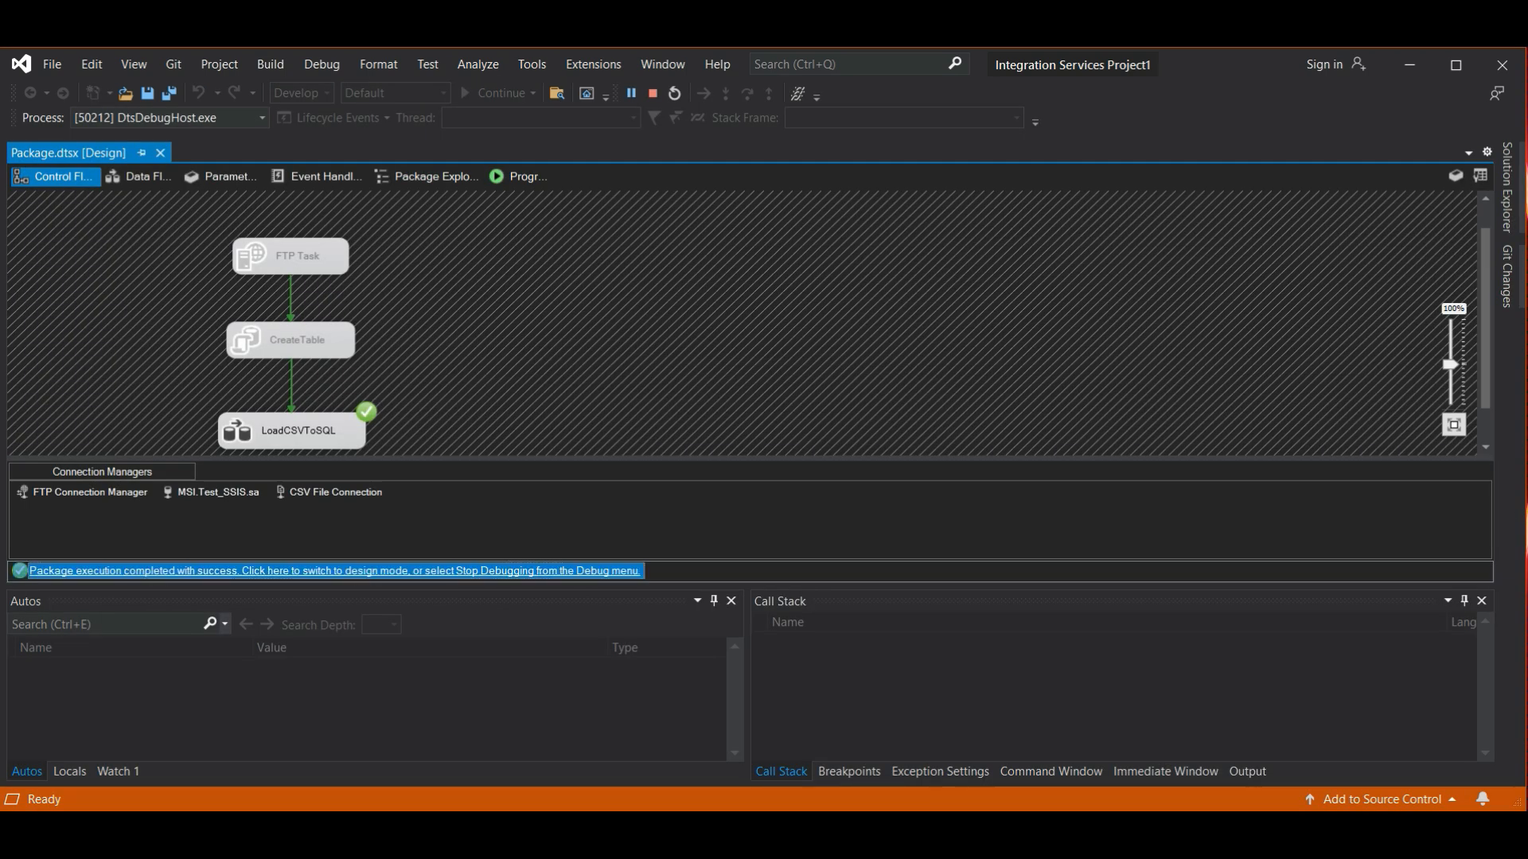